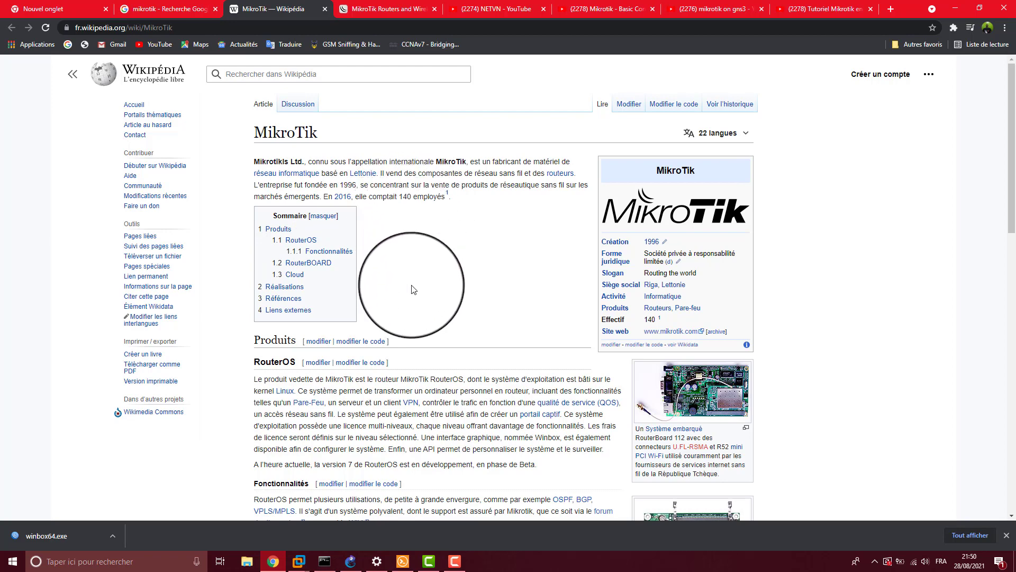
Read the Wikipedia article on MikroTik, covering its RouterOS, RouterBOARD and Cloud product sections.
scroll(414, 289, down, 5)
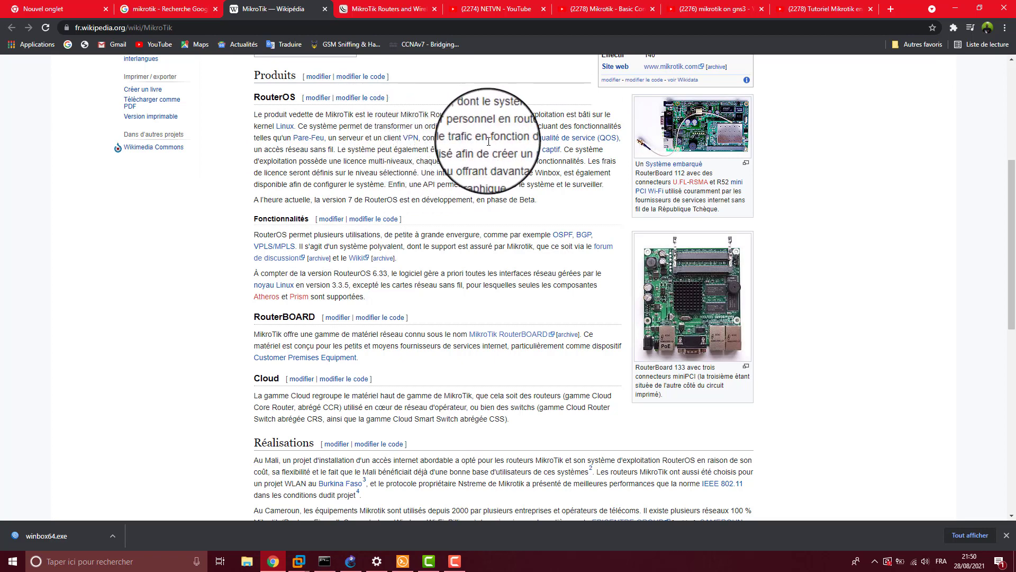
mouse_move(551, 139)
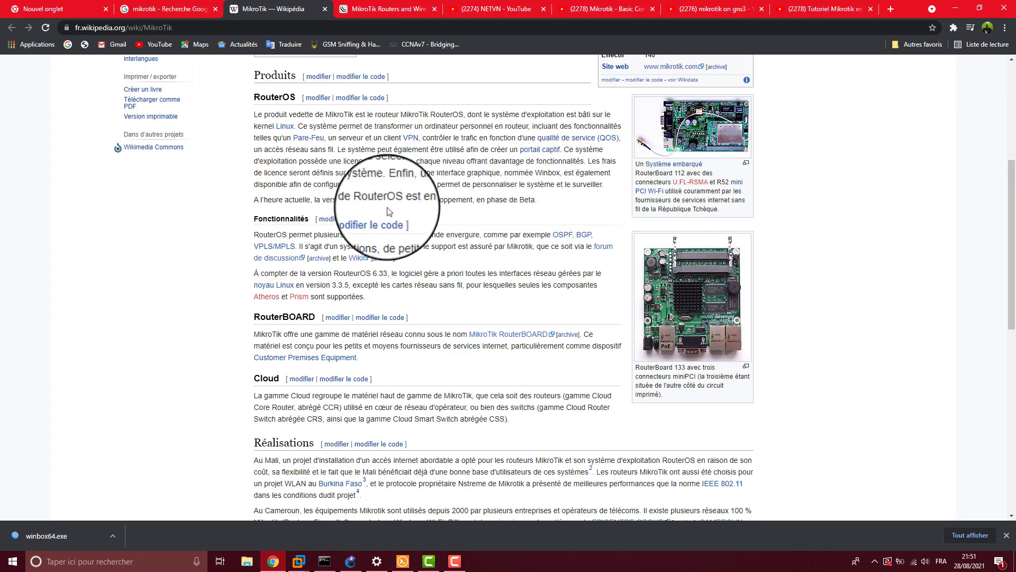
scroll(387, 210, up, 1)
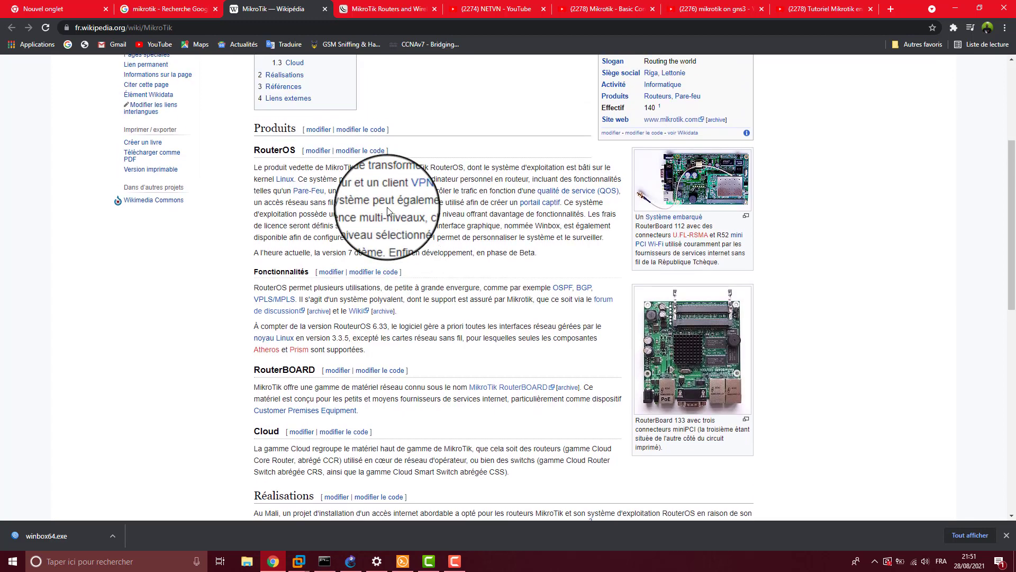
scroll(389, 209, up, 4)
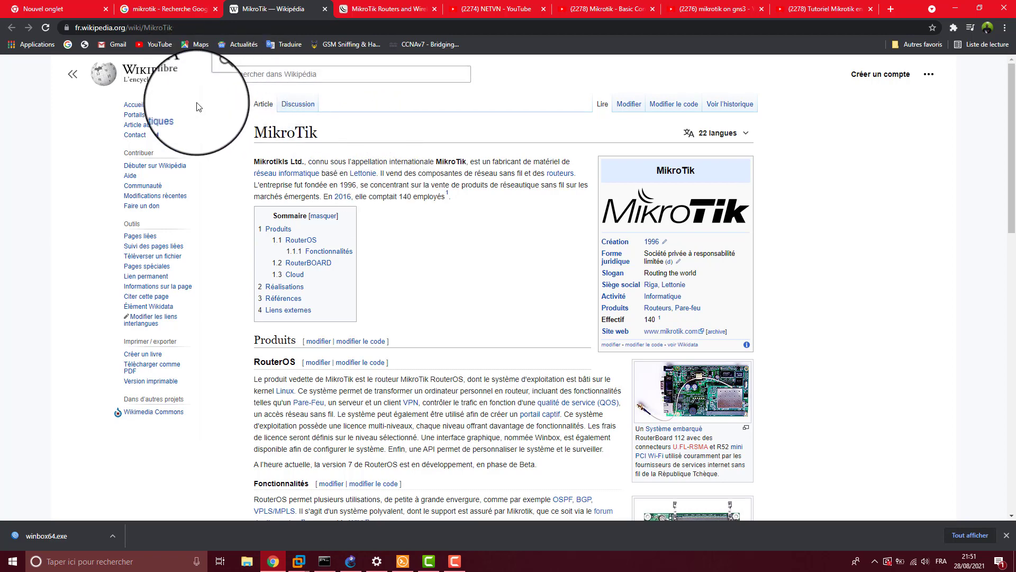
Return to the Google results for mikrotik and open the official MikroTik Routers and Wireless site in a new tab.
click(165, 10)
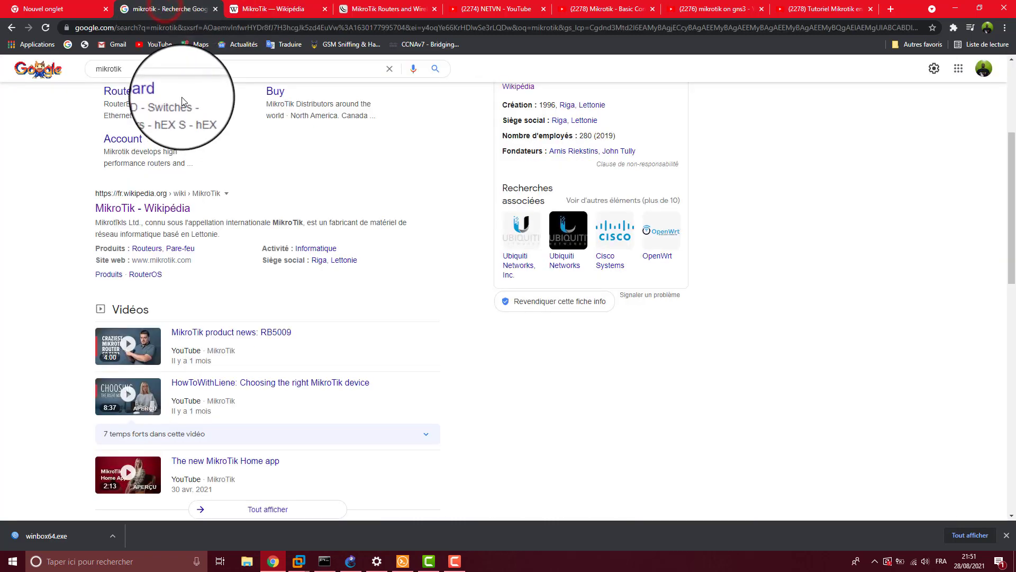
scroll(154, 86, up, 3)
scroll(154, 86, up, 1)
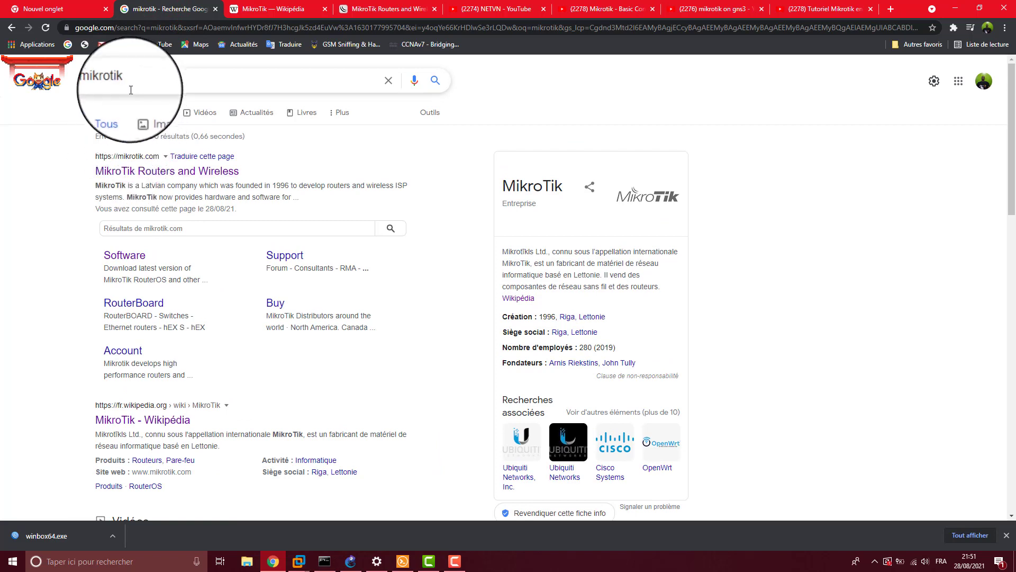
double_click(141, 81)
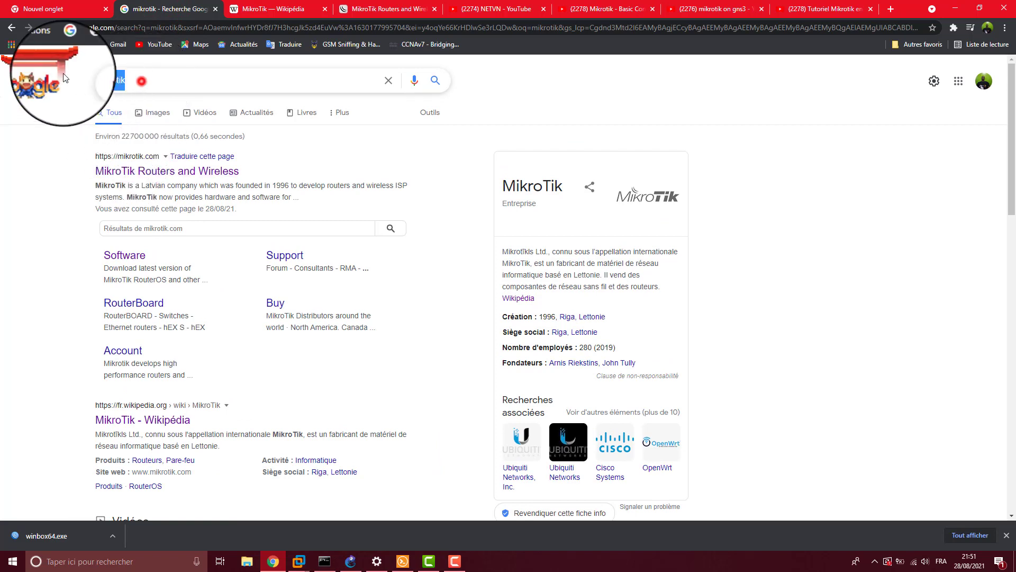
right_click(146, 173)
click(161, 177)
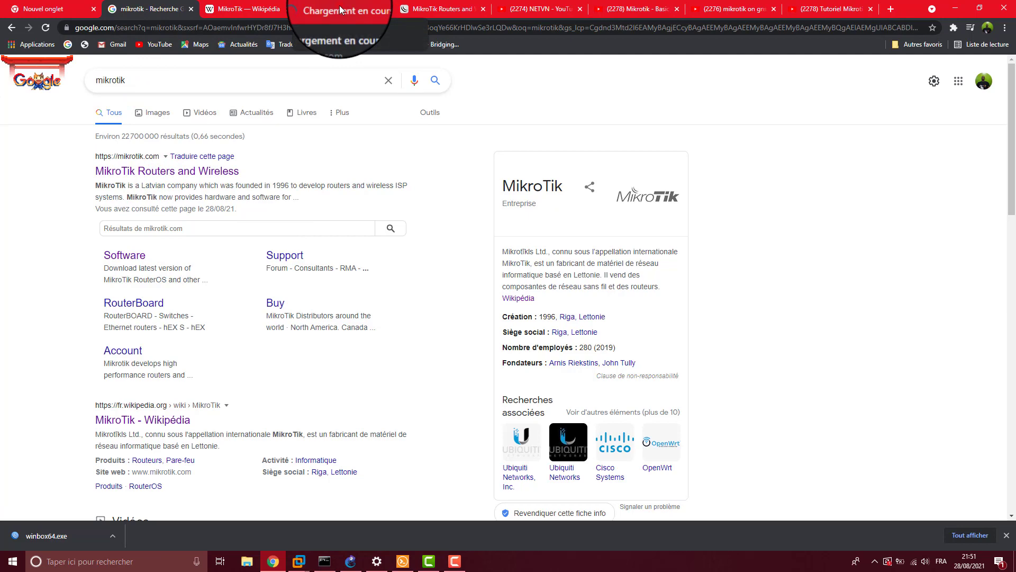
click(339, 5)
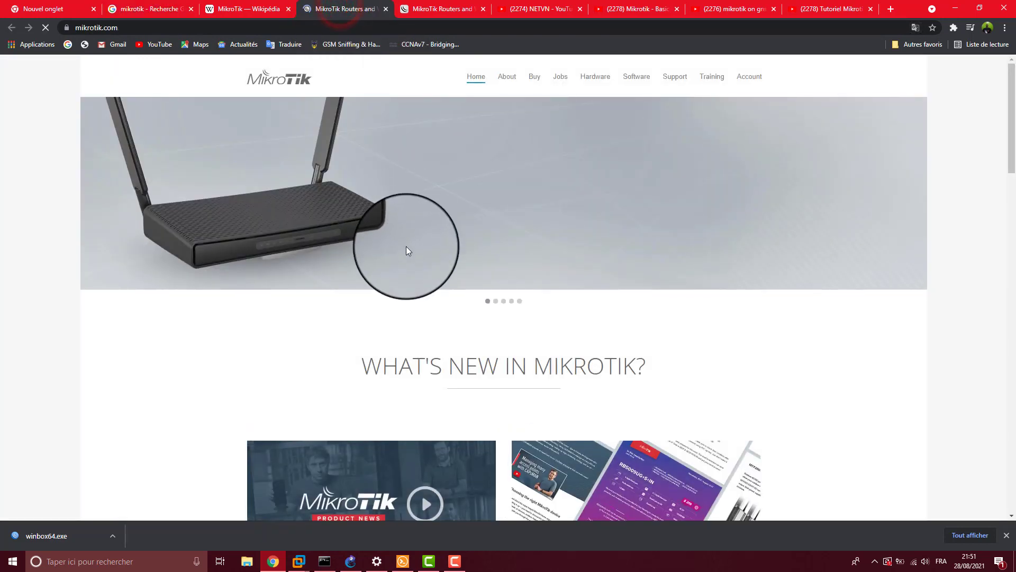
Open the Software downloads page of the MikroTik website.
scroll(414, 245, down, 2)
scroll(415, 245, up, 2)
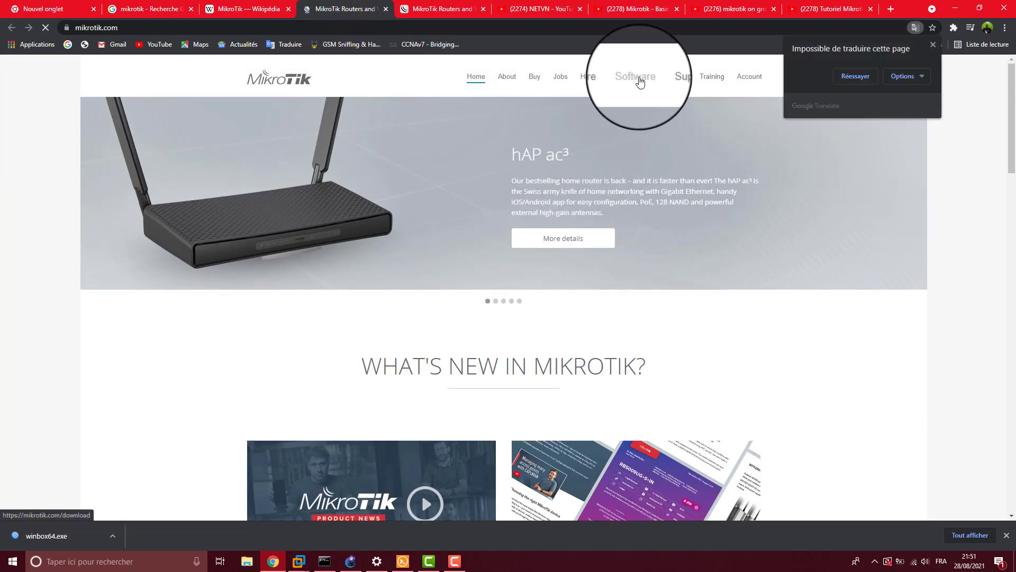
click(639, 78)
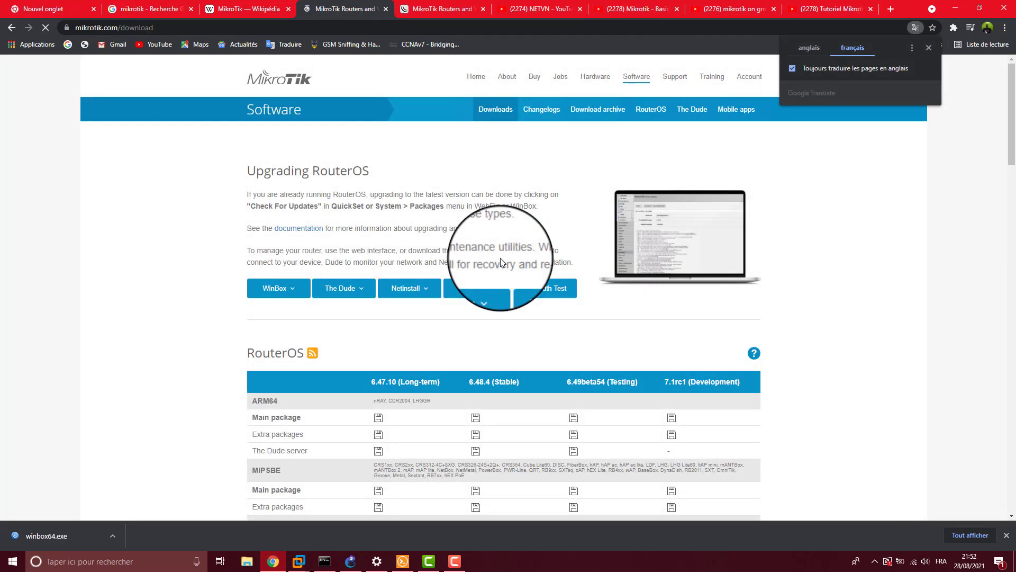
Examine the RouterOS and cloud hosted router download tables, highlighting the raw disk image entry and locating its 6.47.10 long-term download.
scroll(501, 260, down, 3)
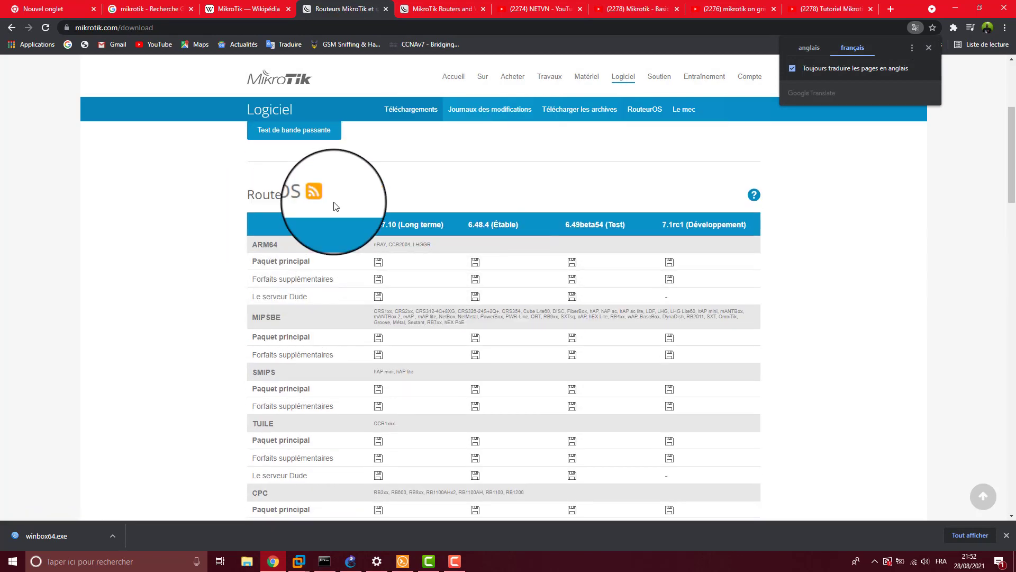
scroll(288, 311, down, 2)
scroll(287, 312, down, 1)
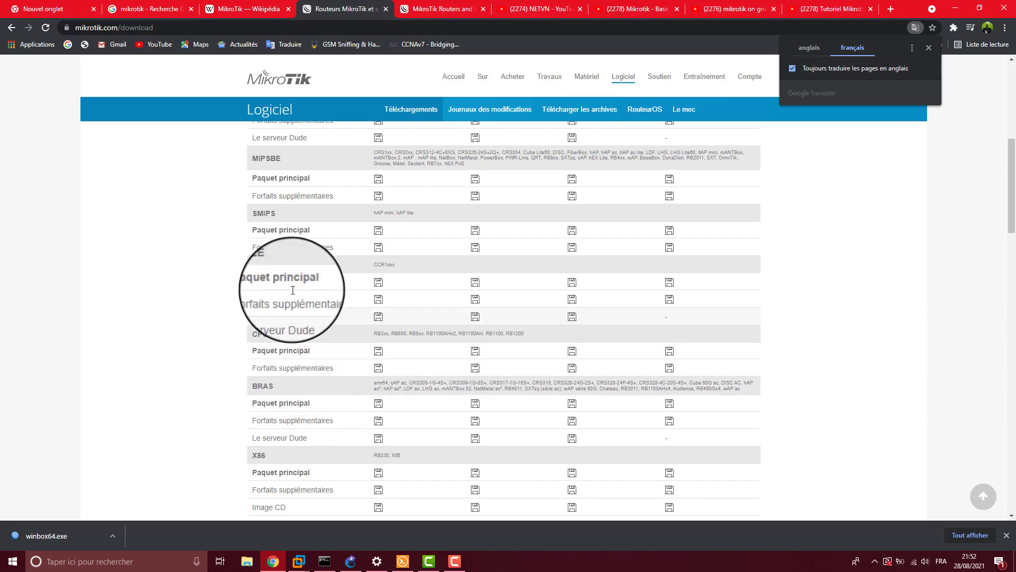
scroll(305, 293, down, 6)
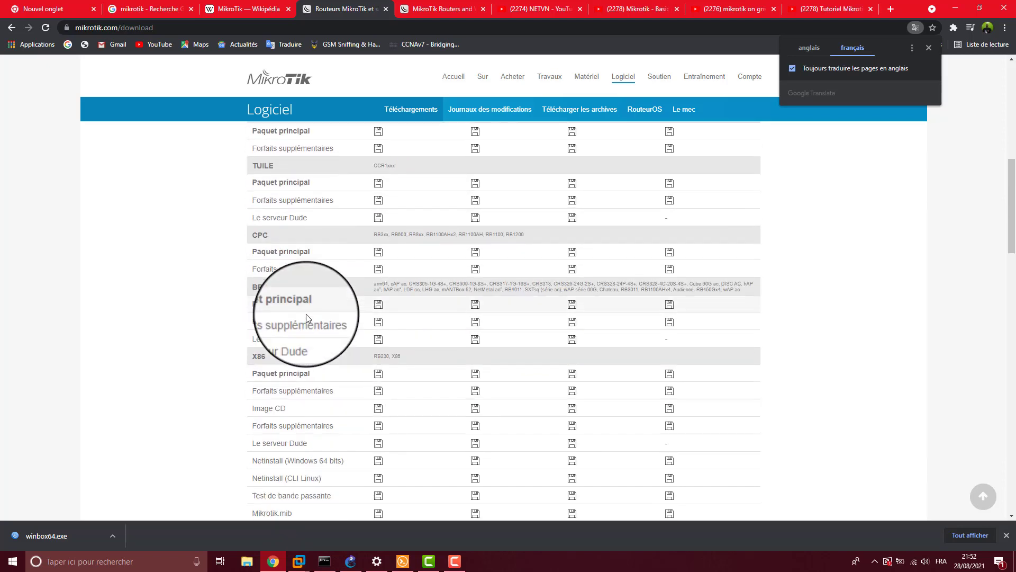
scroll(307, 314, down, 4)
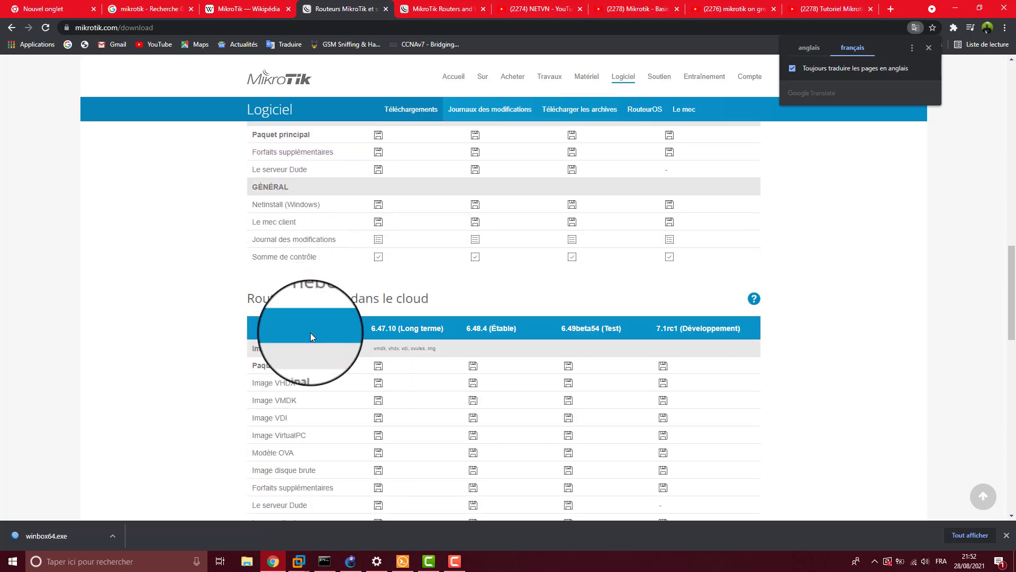
scroll(313, 343, down, 3)
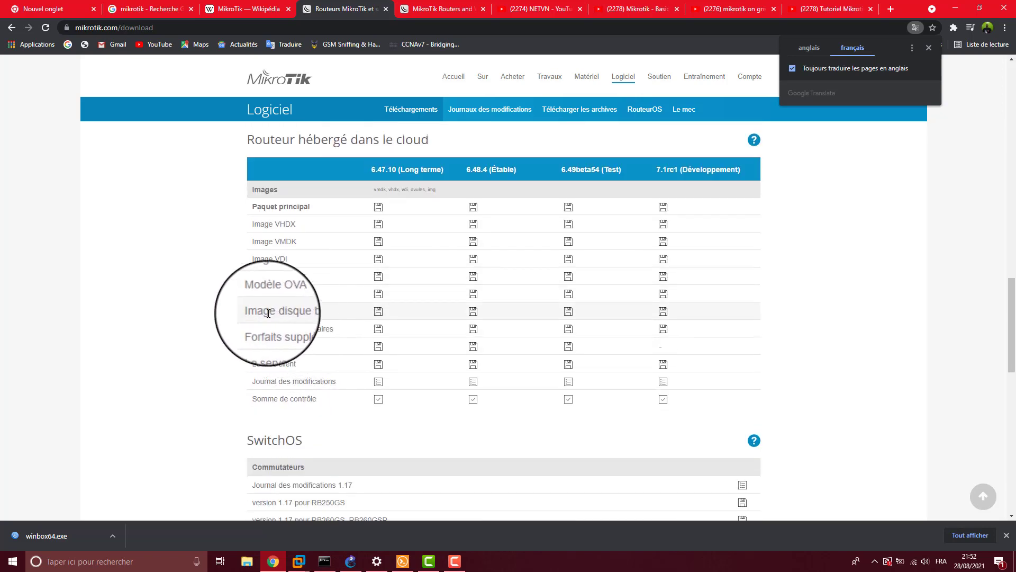
drag(245, 313, 325, 310)
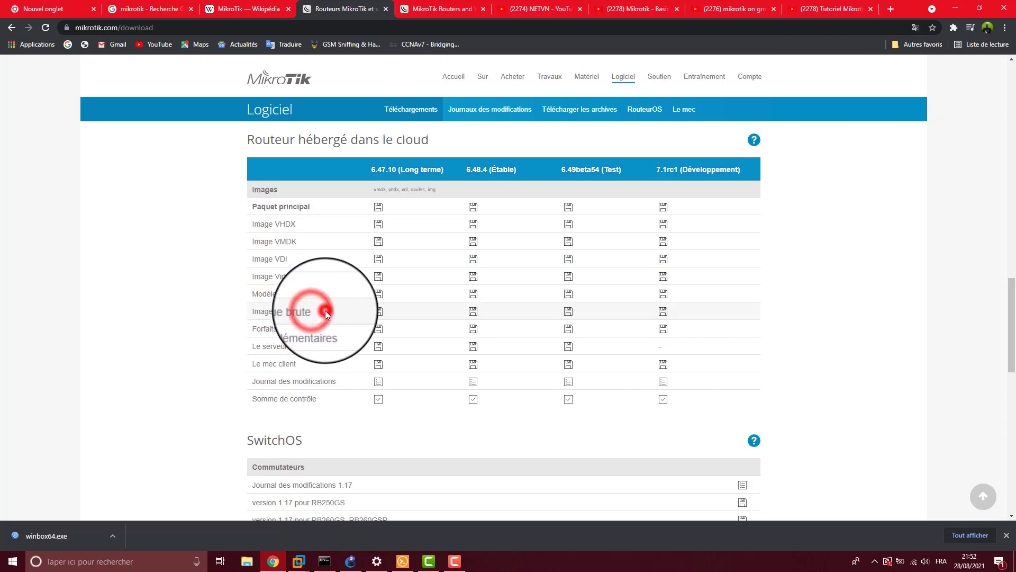
click(296, 313)
triple_click(292, 310)
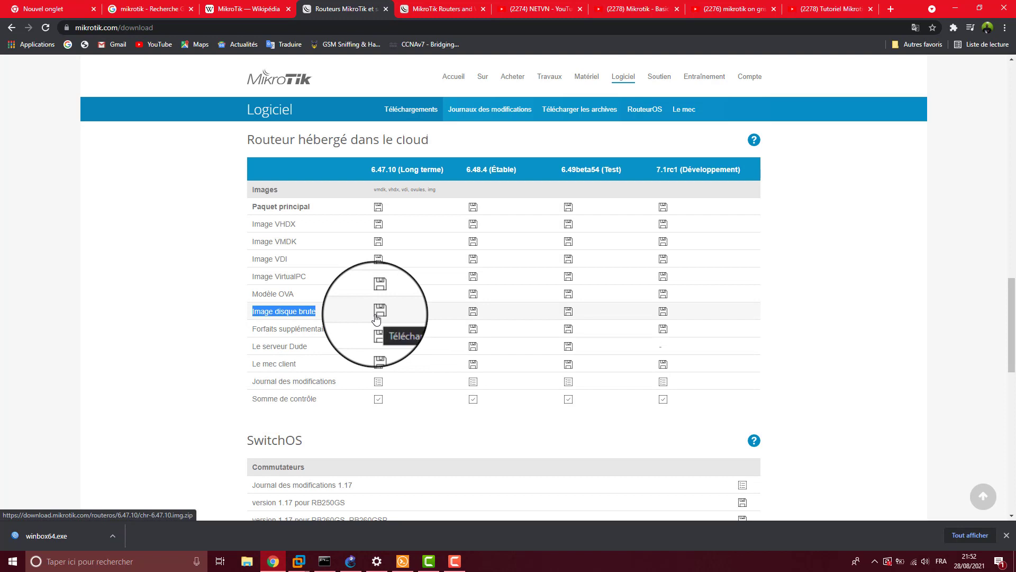
scroll(376, 319, up, 7)
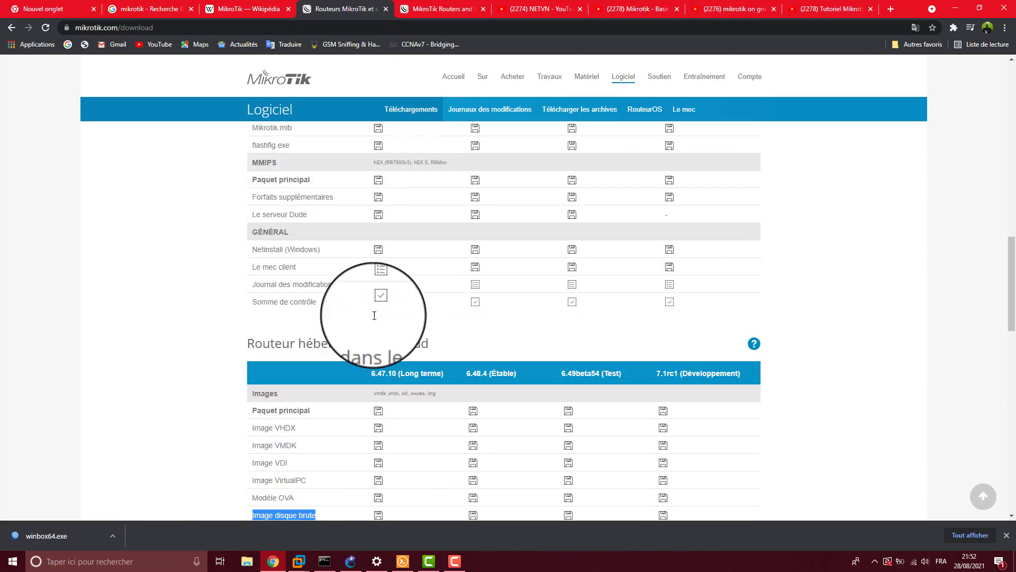
Check the chr-6.47.10.img archive in the Downloads folder and the chr-6.47.10 disk image inside the extracted folder.
click(249, 562)
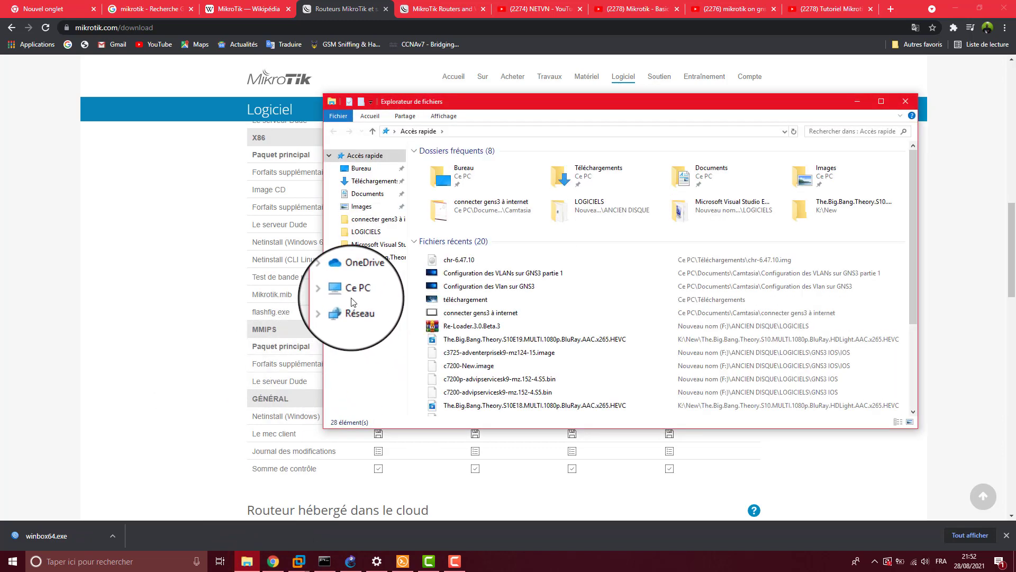
click(370, 180)
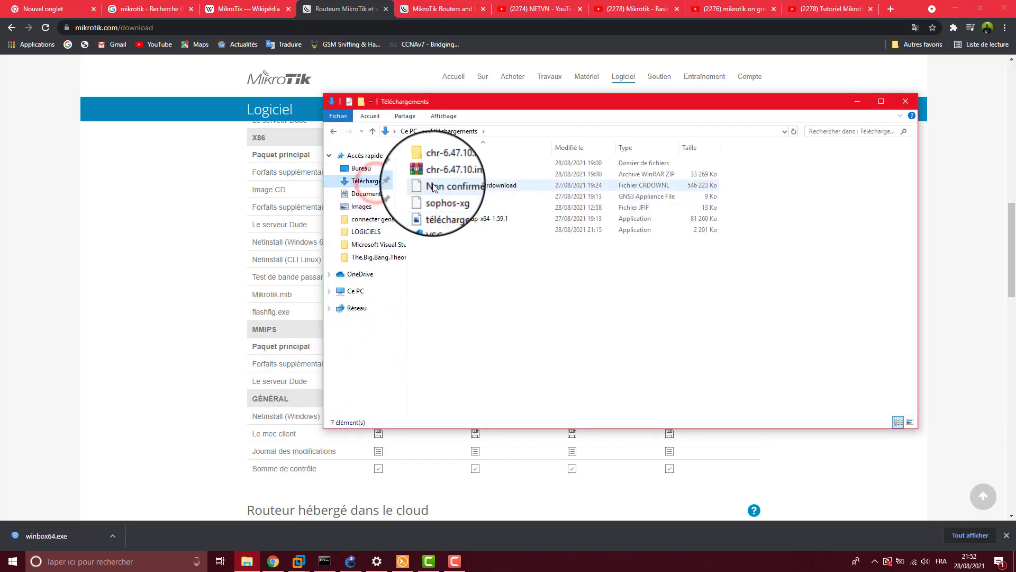
click(446, 174)
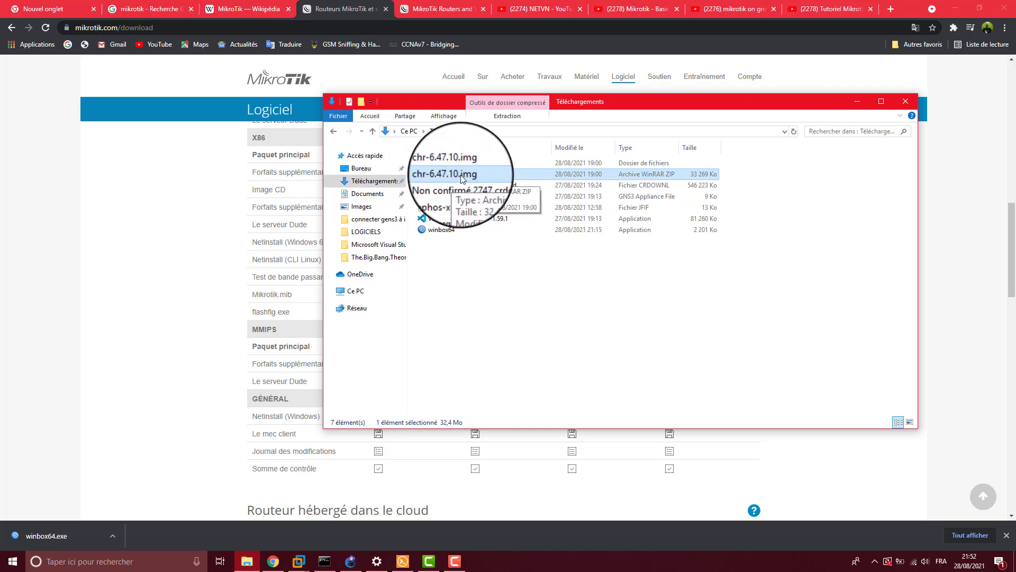
double_click(461, 175)
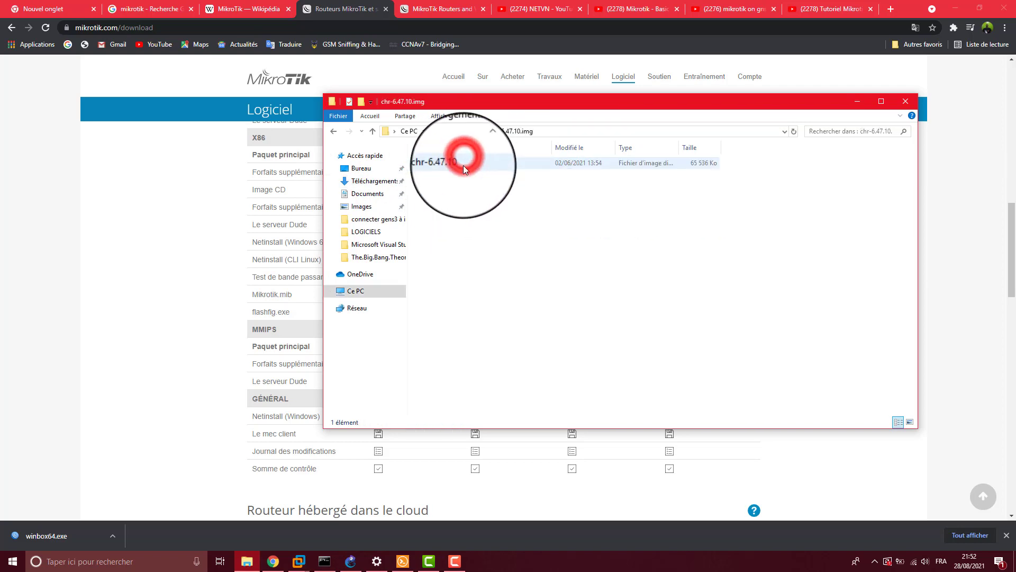
click(461, 164)
click(96, 220)
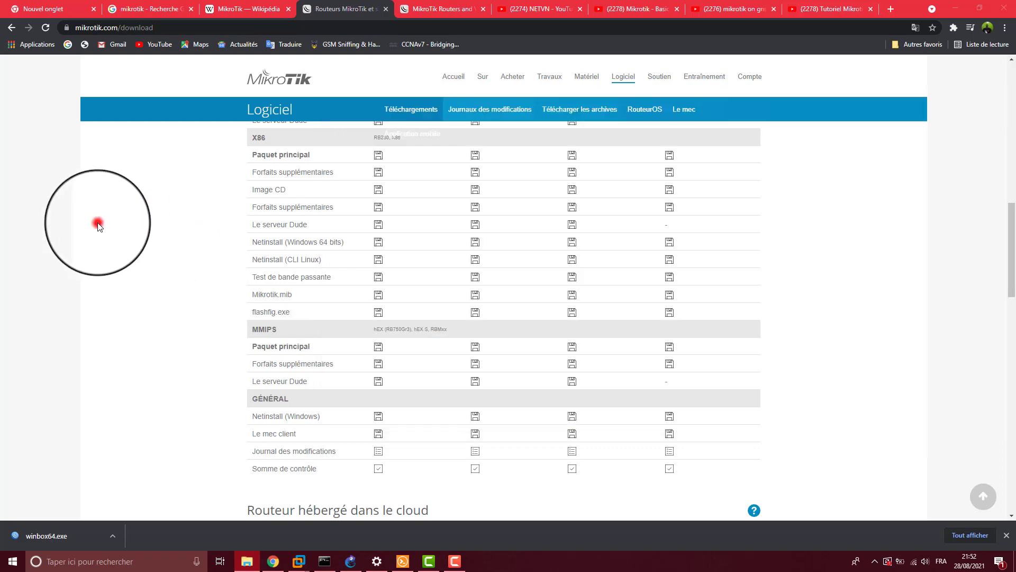
Look at the WinBox 3.29 download options on the MikroTik software page.
scroll(321, 242, up, 4)
scroll(321, 242, up, 10)
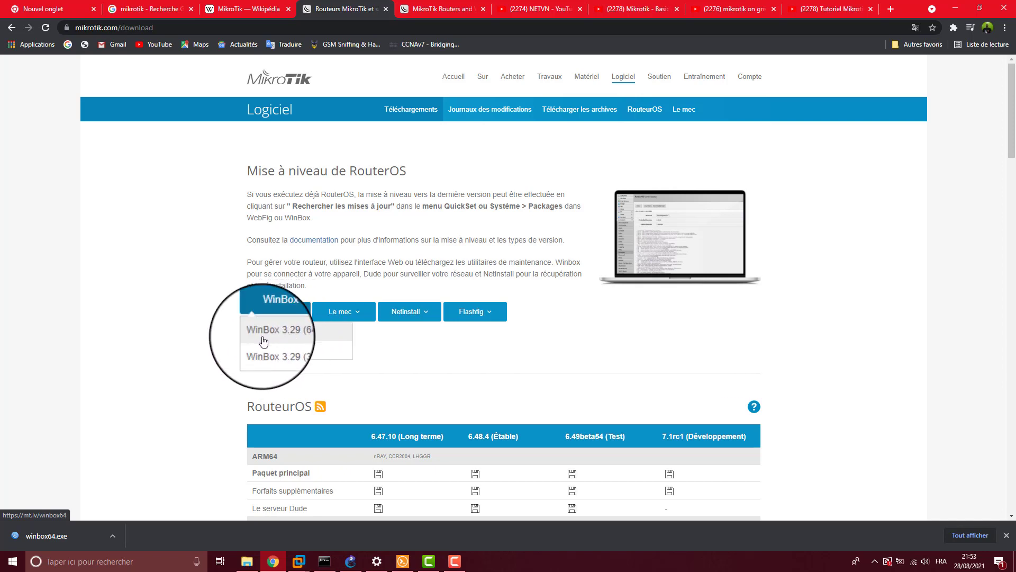
click(190, 351)
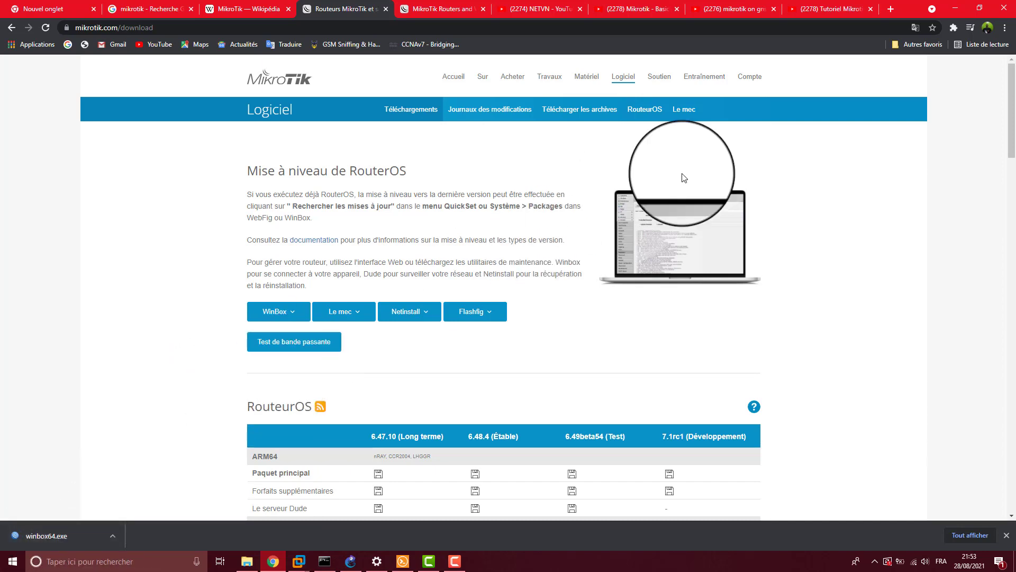
Minimize the browser, switch to GNS3 and maximize its window.
click(955, 4)
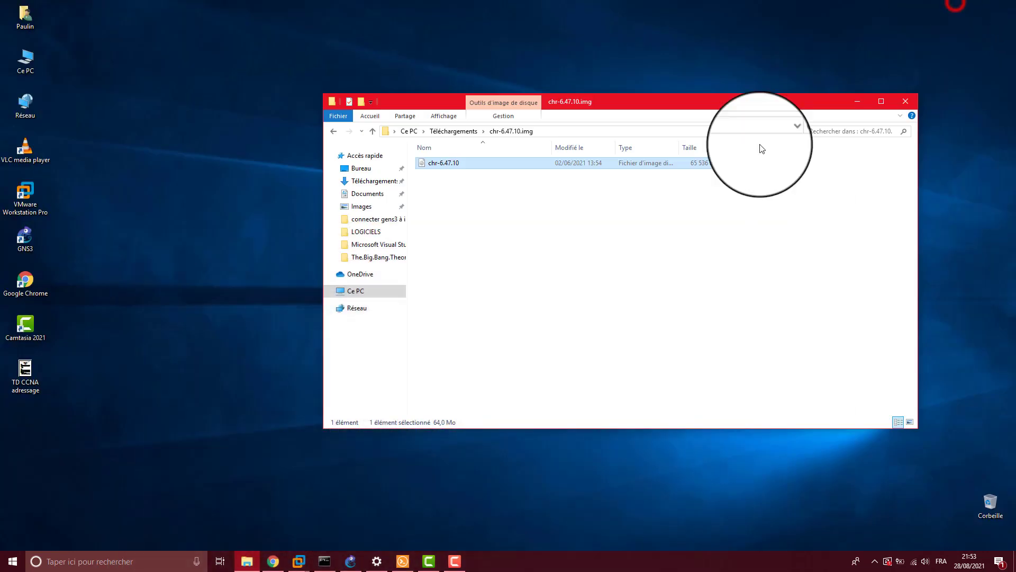
click(501, 253)
click(350, 561)
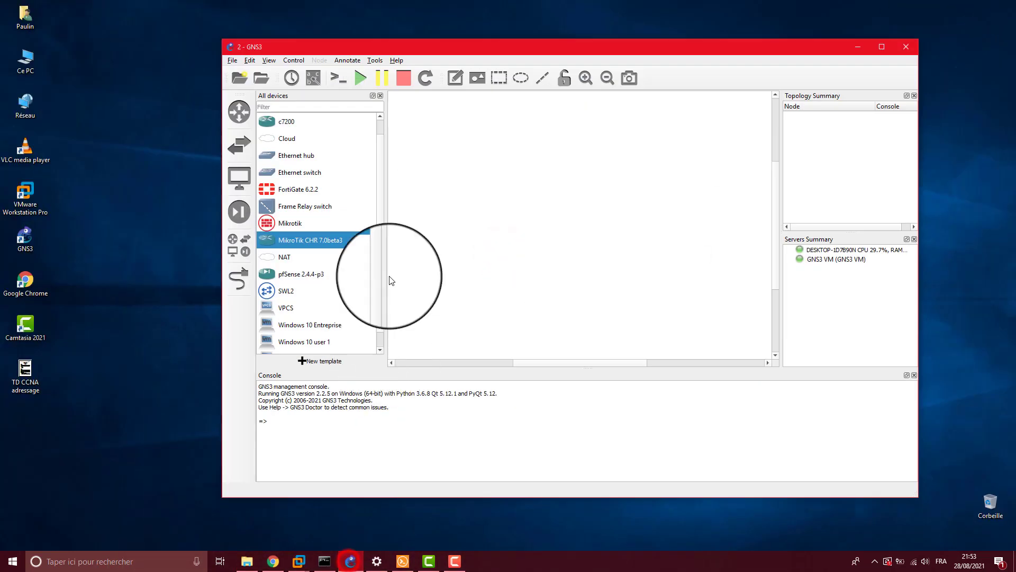
click(888, 49)
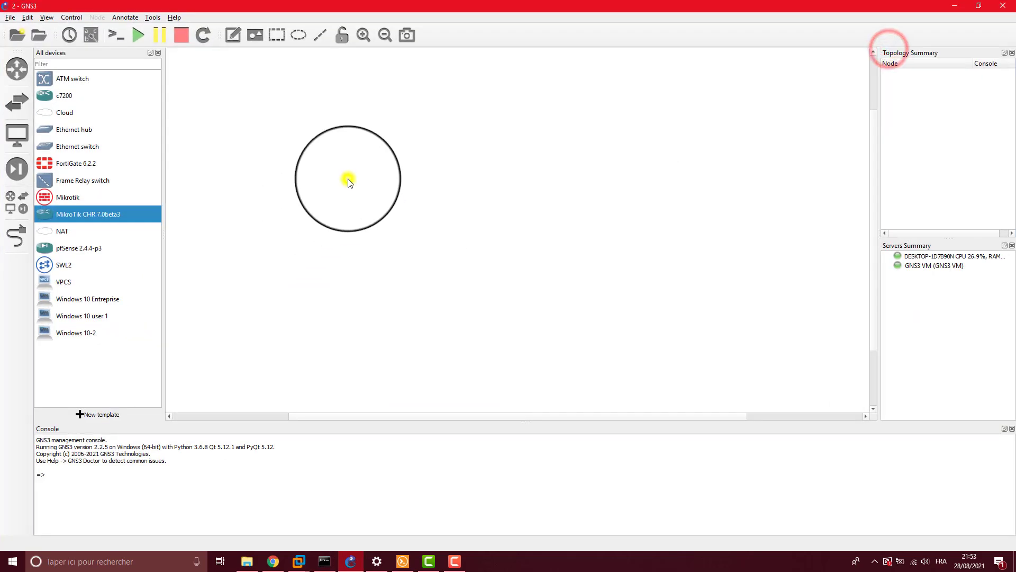
click(362, 117)
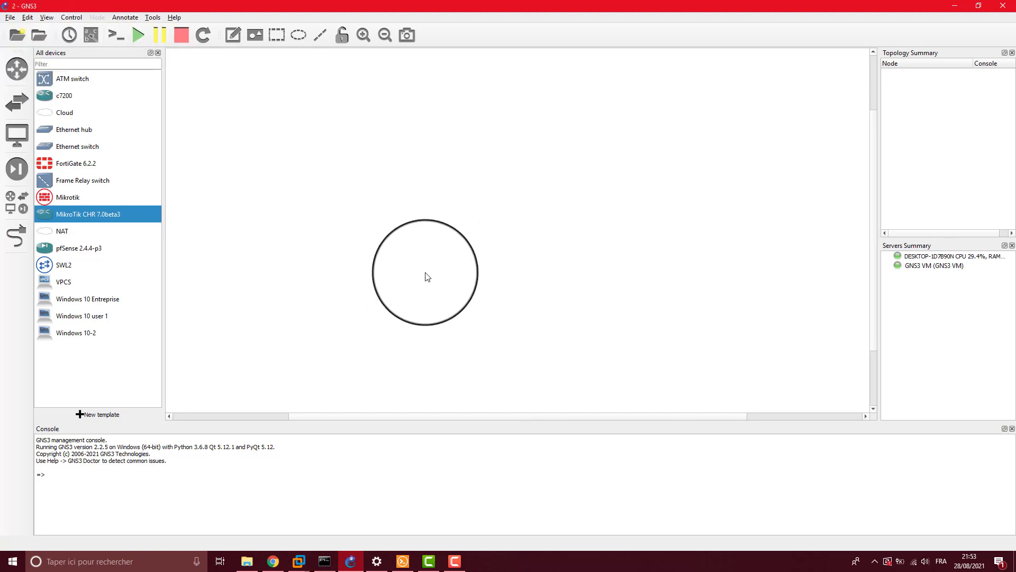
click(427, 277)
click(27, 17)
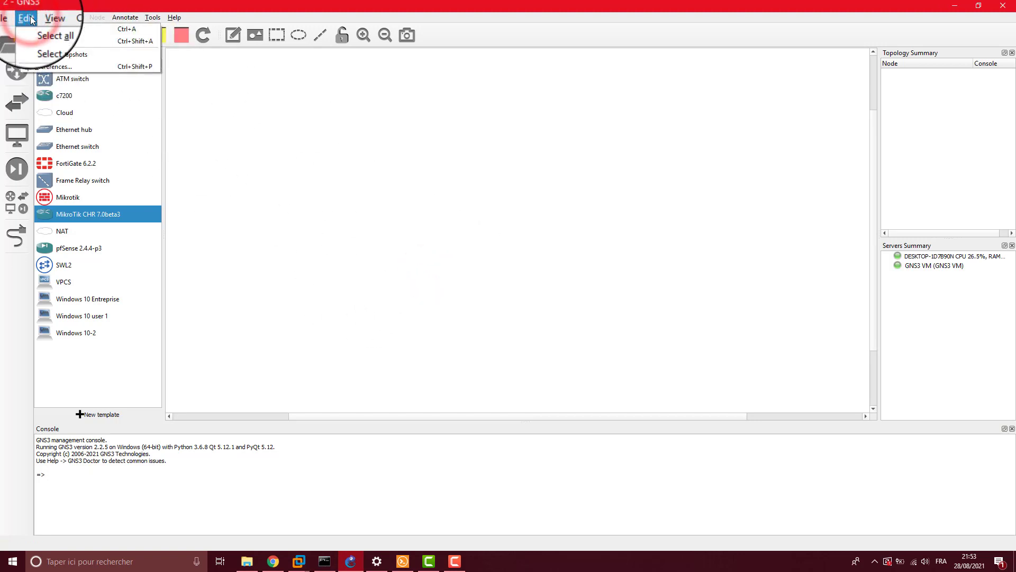
click(291, 301)
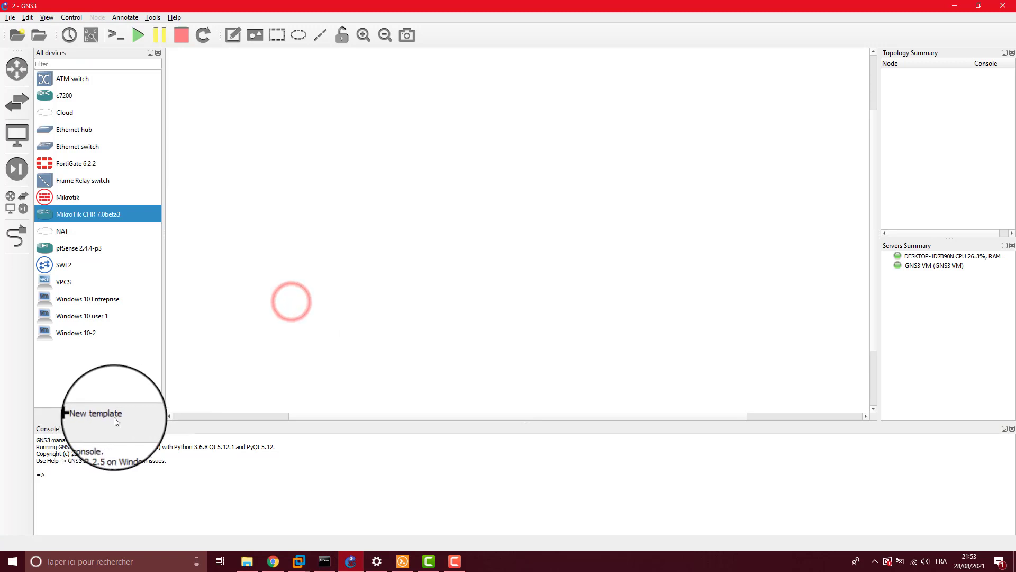
Start a new template using the option to install an appliance from the GNS3 server and proceed to the appliance list.
click(96, 414)
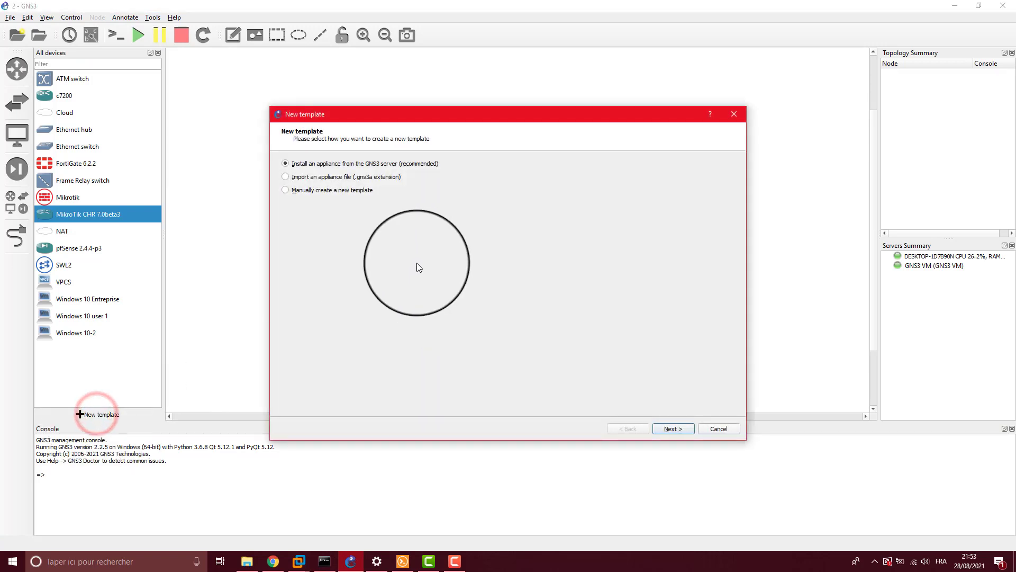
click(288, 165)
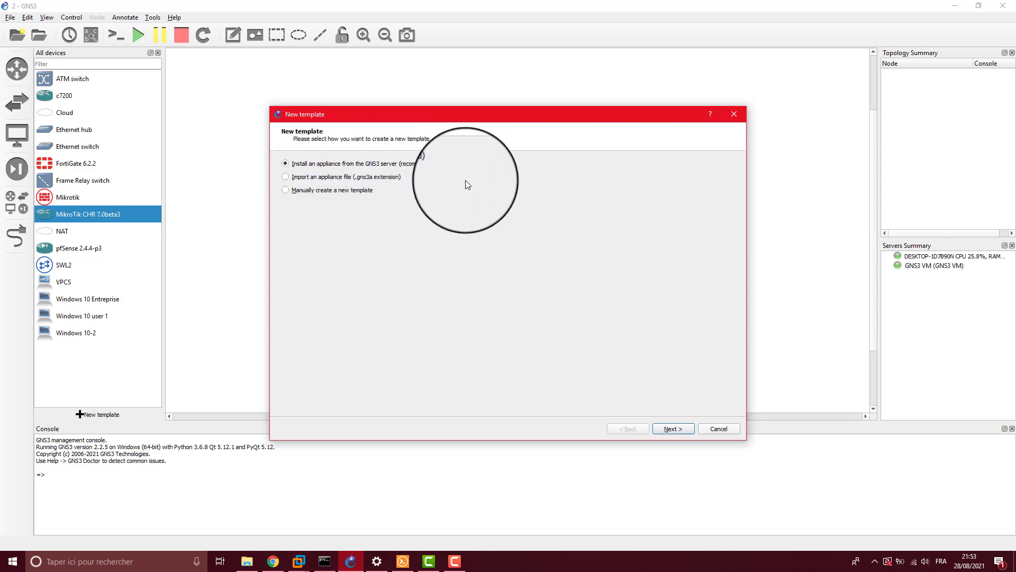
click(679, 429)
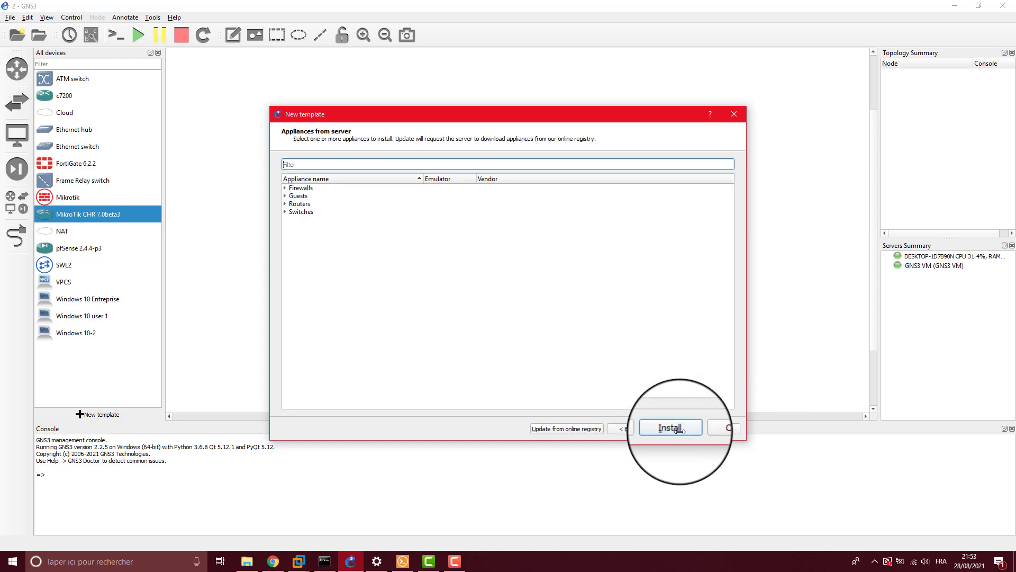
Choose the MikroTik CHR router appliance and set it to install on the GNS3 VM with the qemu-system-x86_64 (v3.1.0) binary.
click(284, 204)
scroll(342, 306, down, 10)
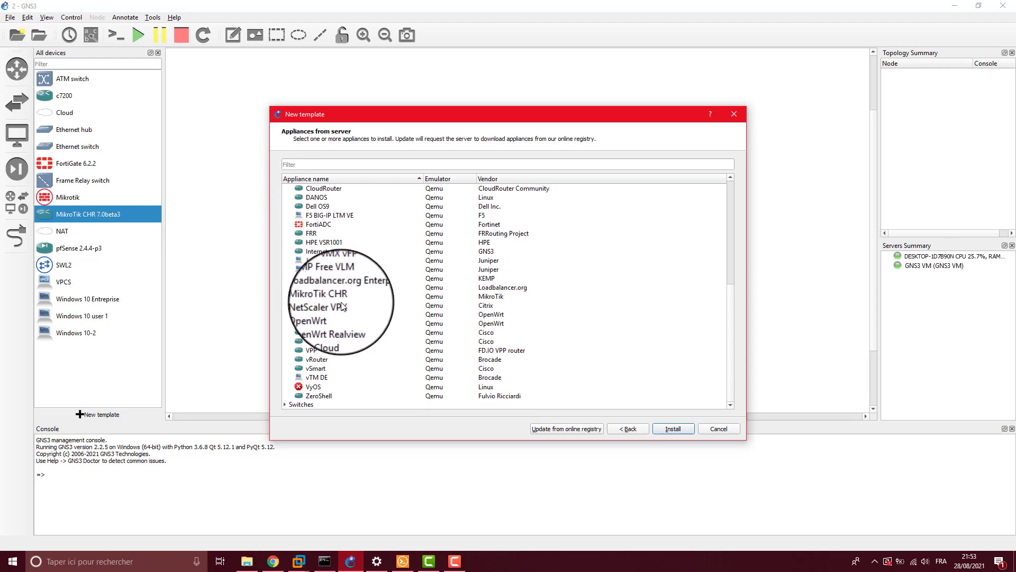
click(326, 296)
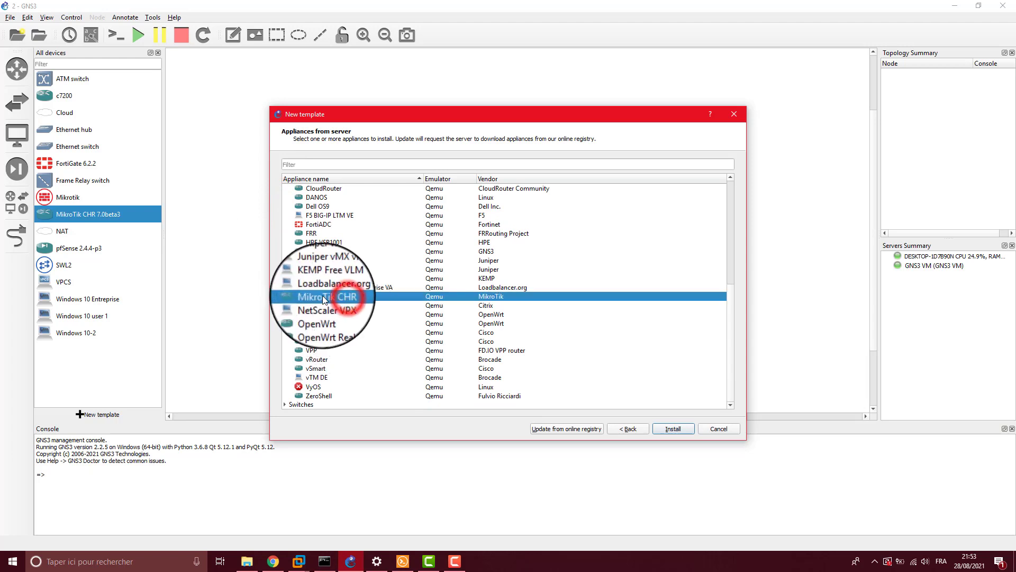
click(672, 429)
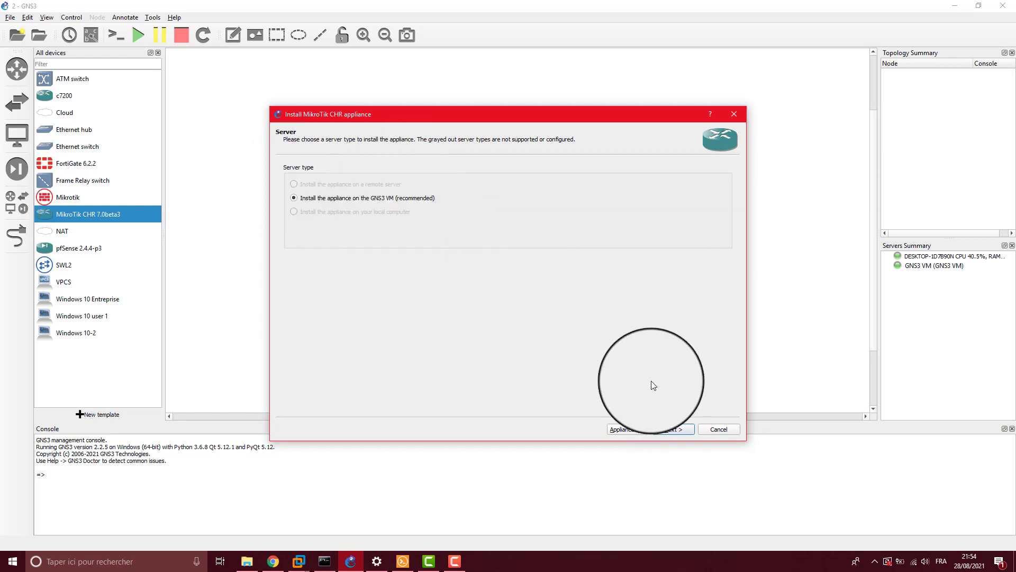
click(684, 430)
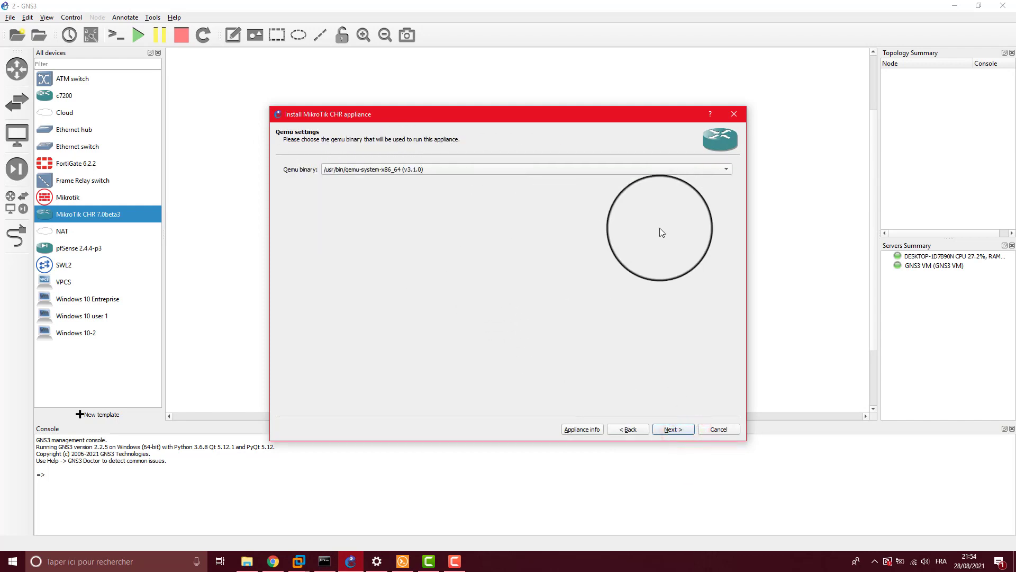
click(677, 429)
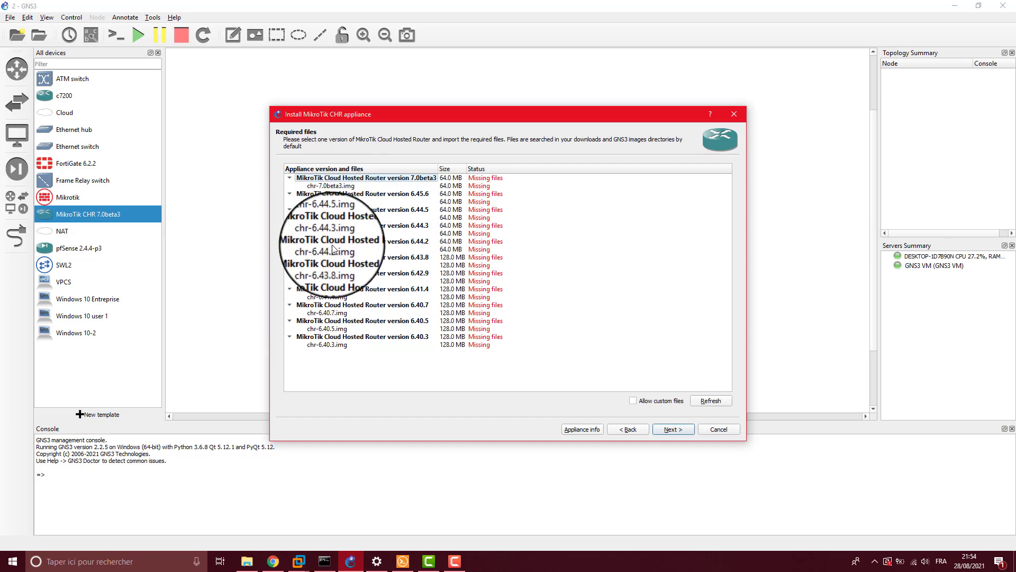
Select the missing chr-6.45.6.img file under version 6.45.6 and allow custom files.
drag(389, 114, 416, 108)
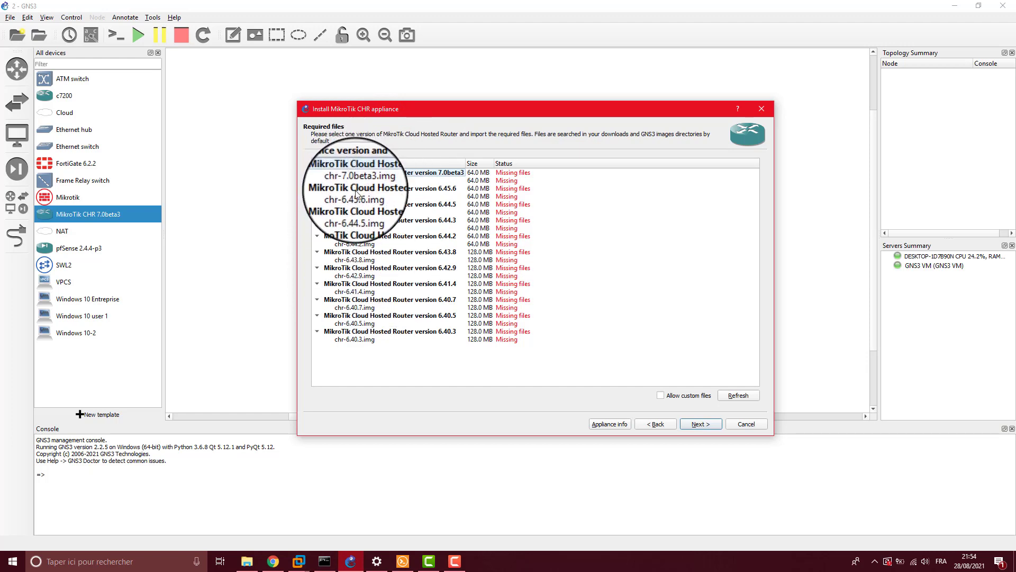
click(365, 197)
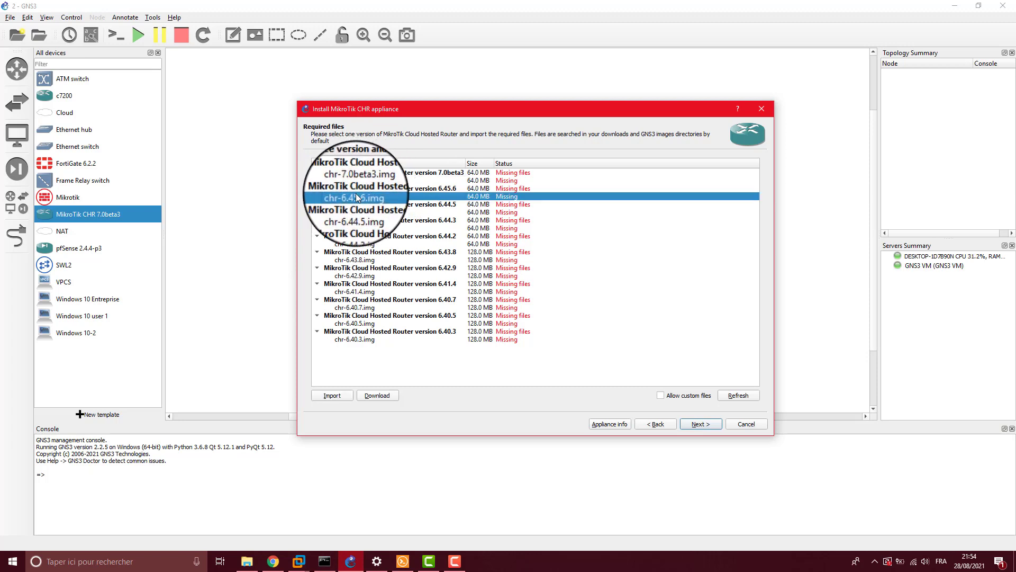
click(679, 395)
click(602, 288)
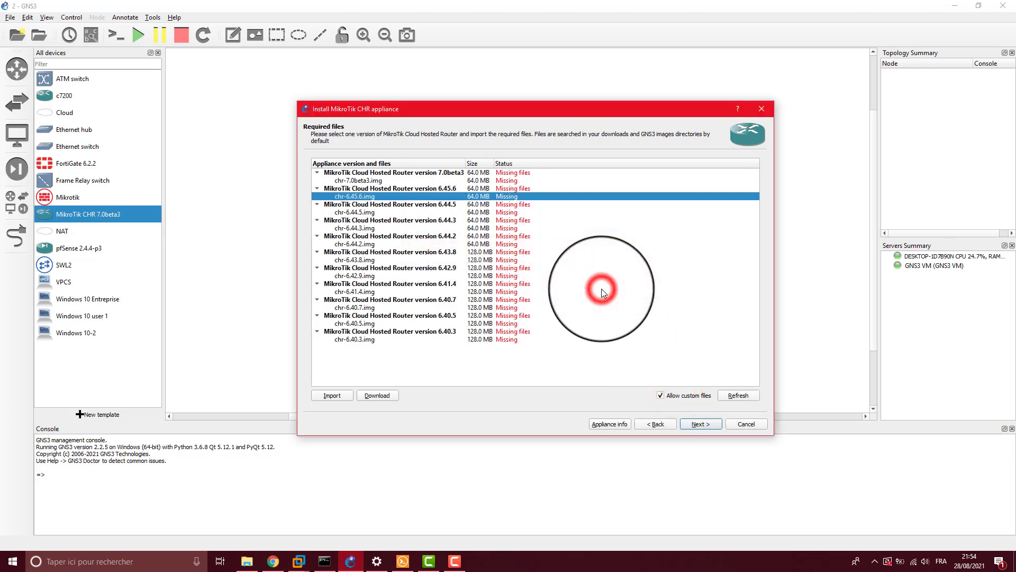
Import the chr-6.47.10 image from the chr-6.47.10.img folder in Téléchargements for the selected file, accepting it despite the MD5 mismatch.
click(333, 397)
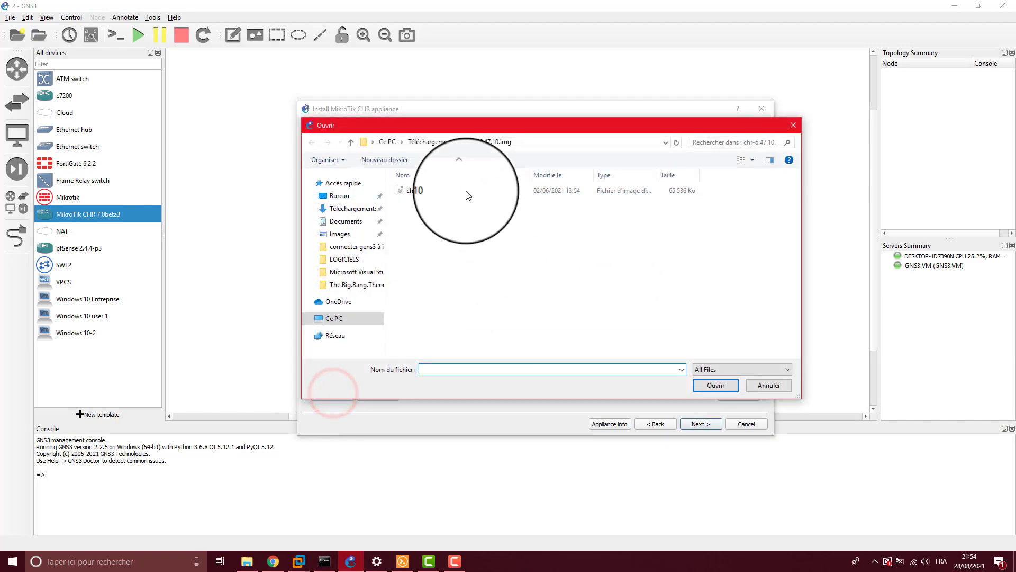
click(415, 193)
click(444, 142)
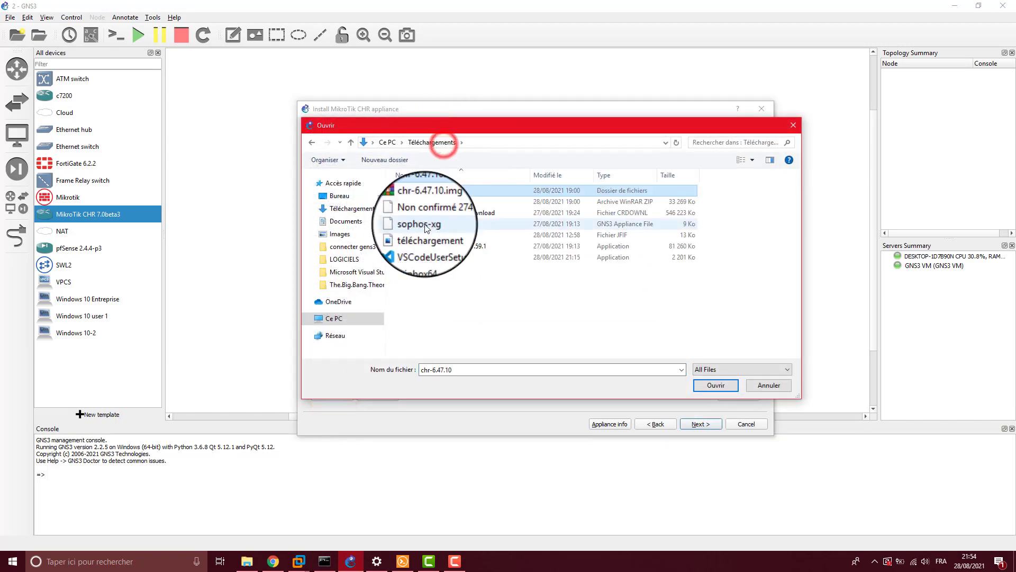
double_click(427, 190)
click(431, 190)
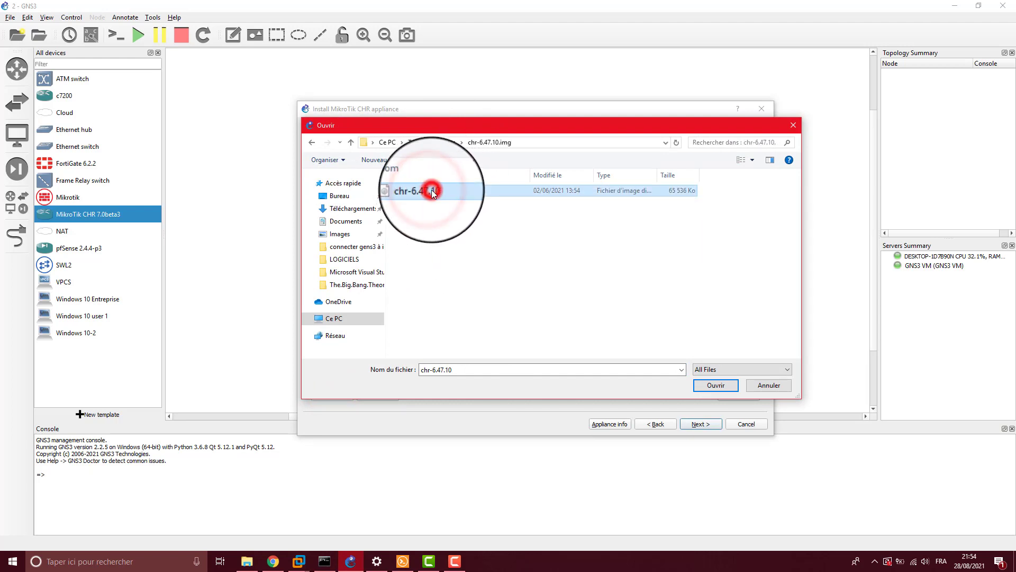
double_click(487, 191)
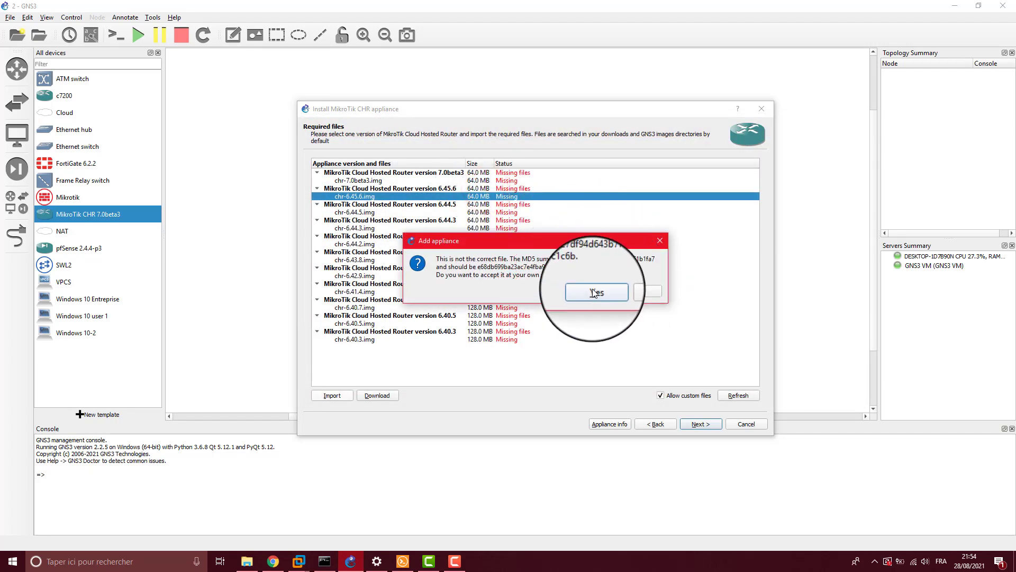
click(593, 292)
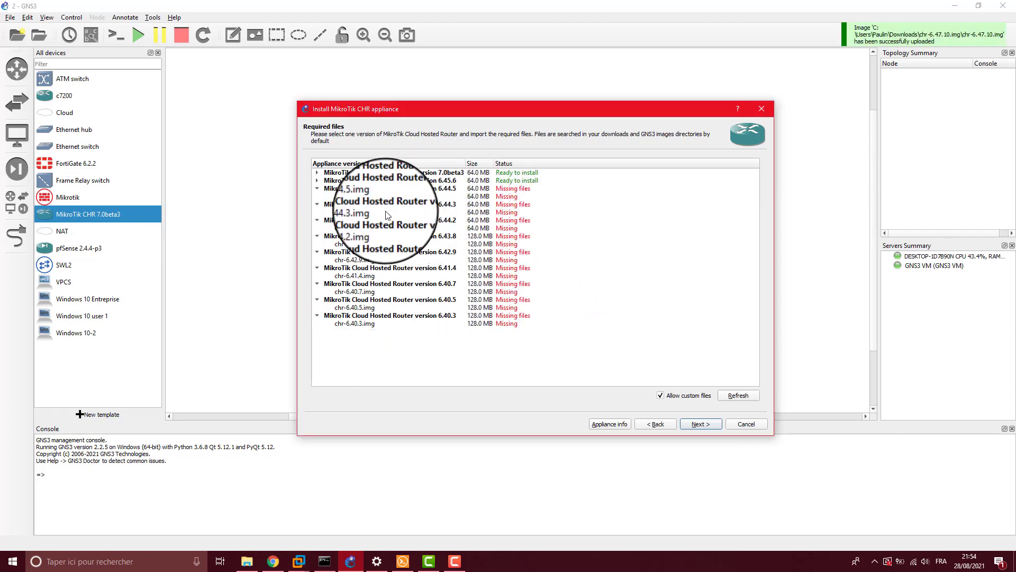
Install the MikroTik Cloud Hosted Router version 7.0beta3 using its chr-7.0beta3.img file and finish the appliance wizard.
click(315, 173)
click(386, 180)
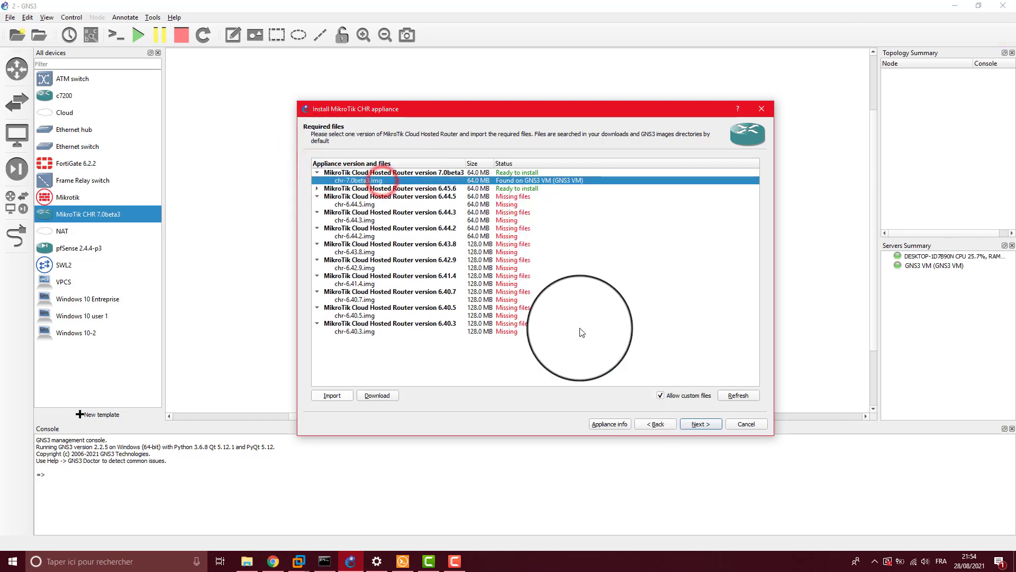
click(702, 425)
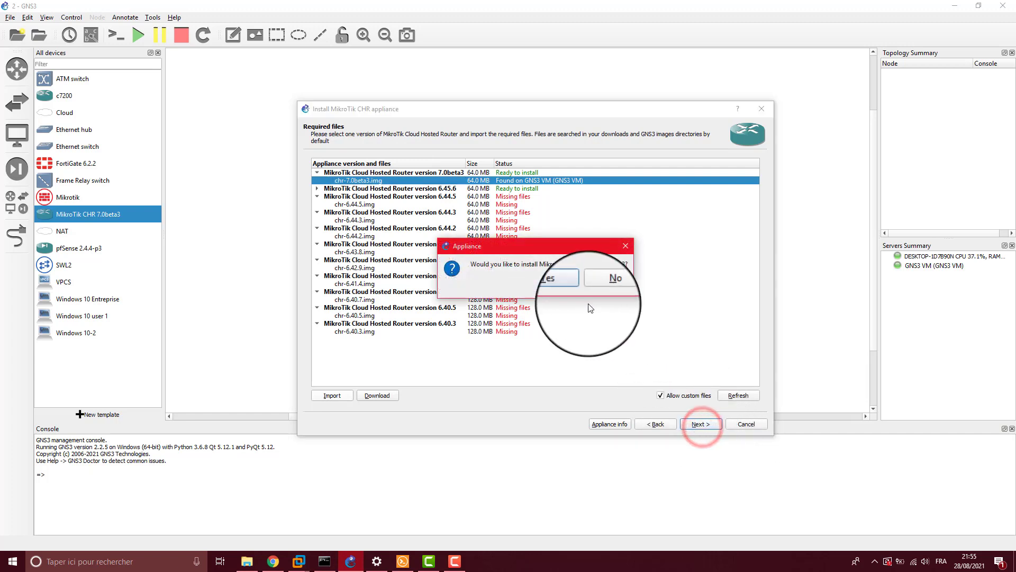
click(550, 287)
click(553, 286)
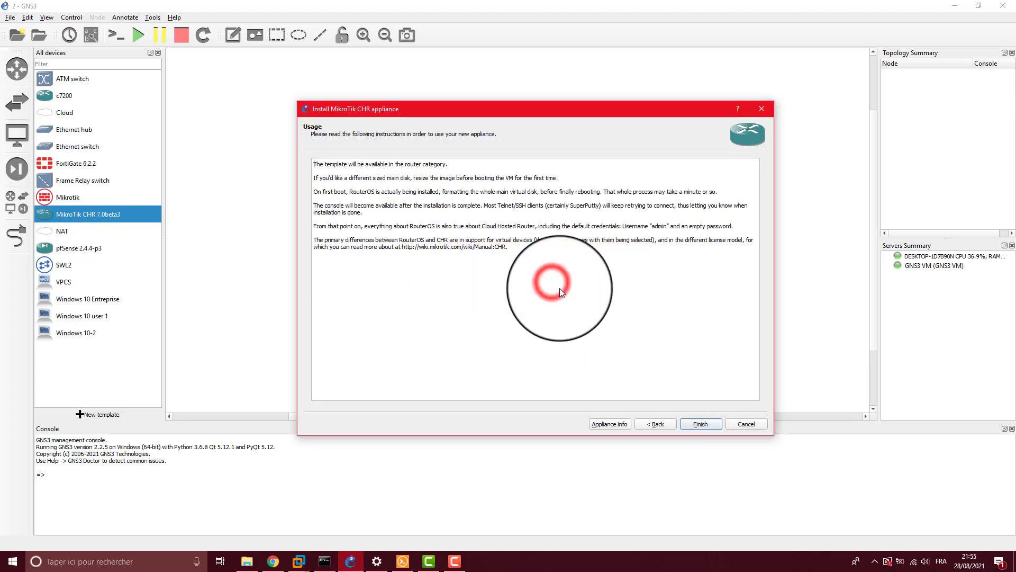
click(701, 424)
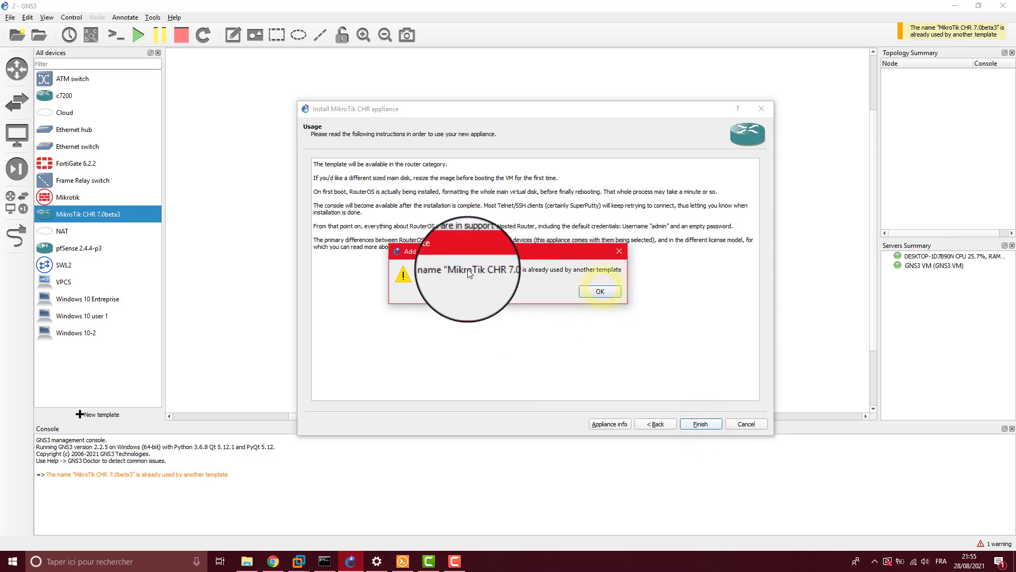
Dismiss the duplicate name warning and create the template under the new name MikroTik CHR 7.0.
drag(433, 271, 609, 269)
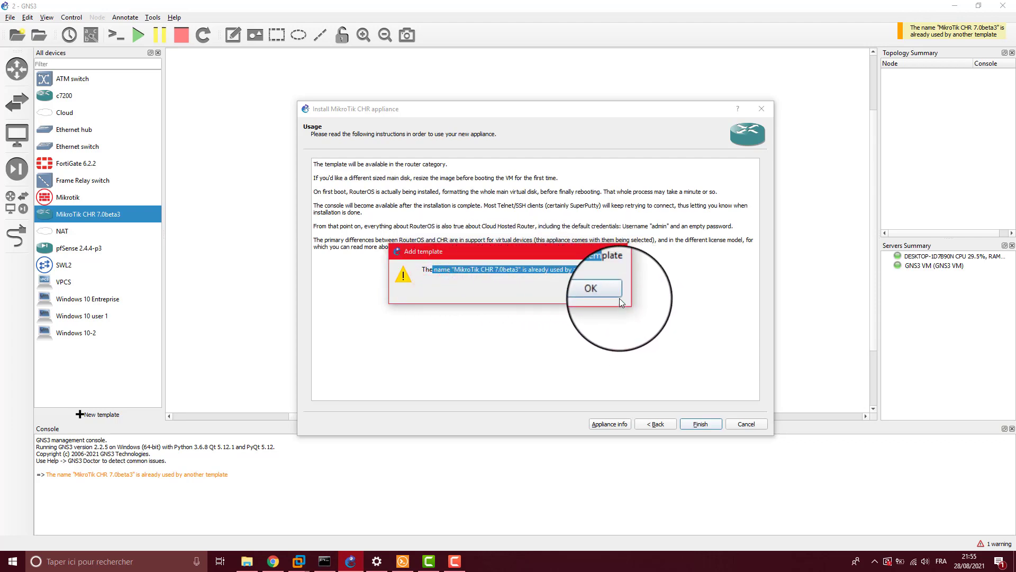
click(609, 292)
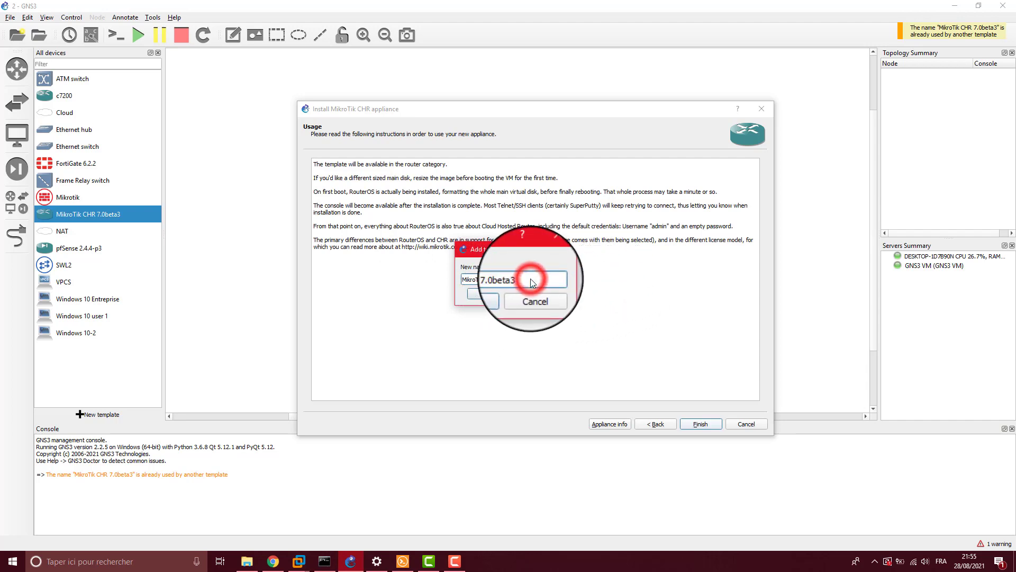
key(BackSpace)
key(BackSpace)
key(BackSpace)
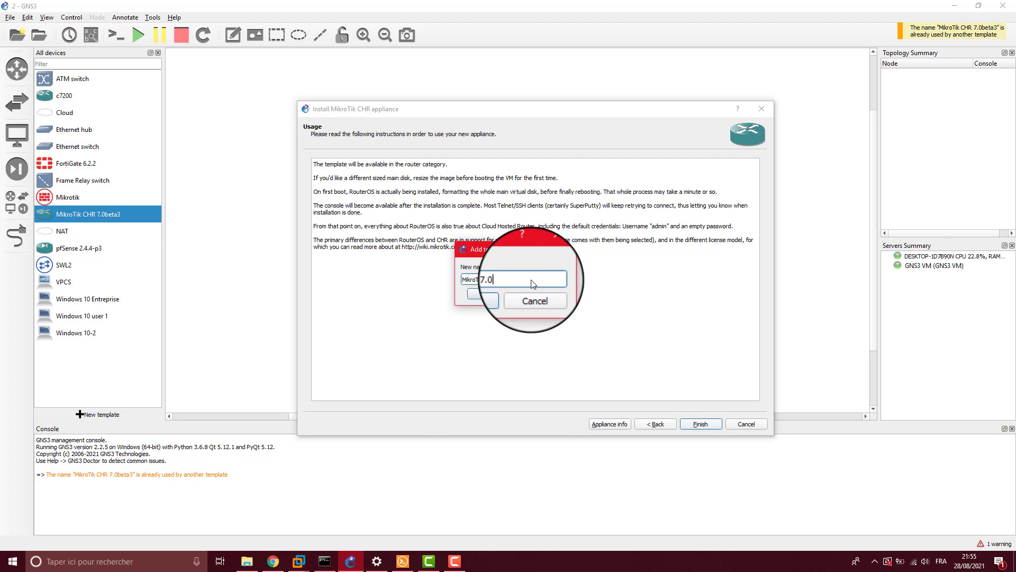
click(483, 298)
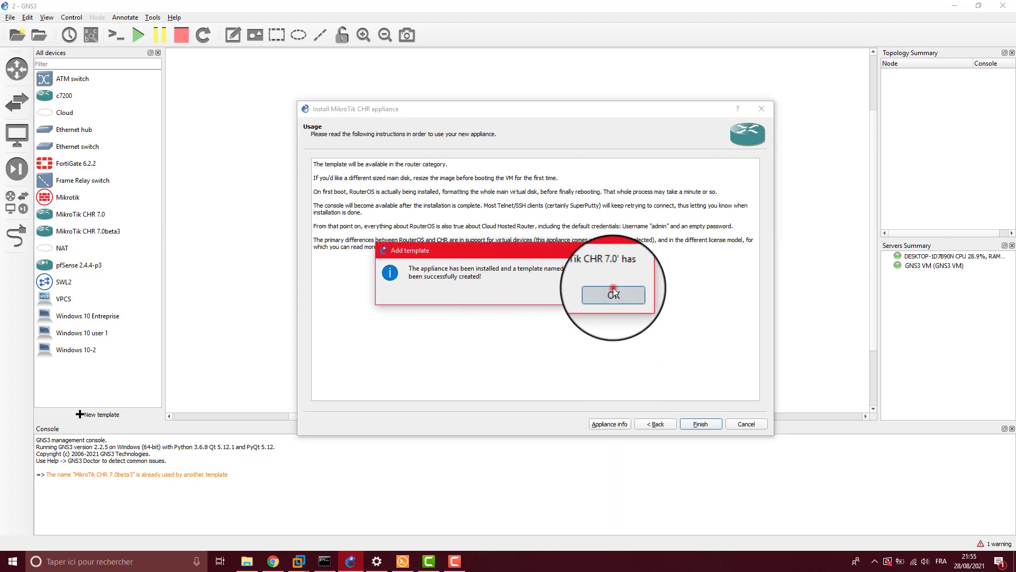
click(614, 293)
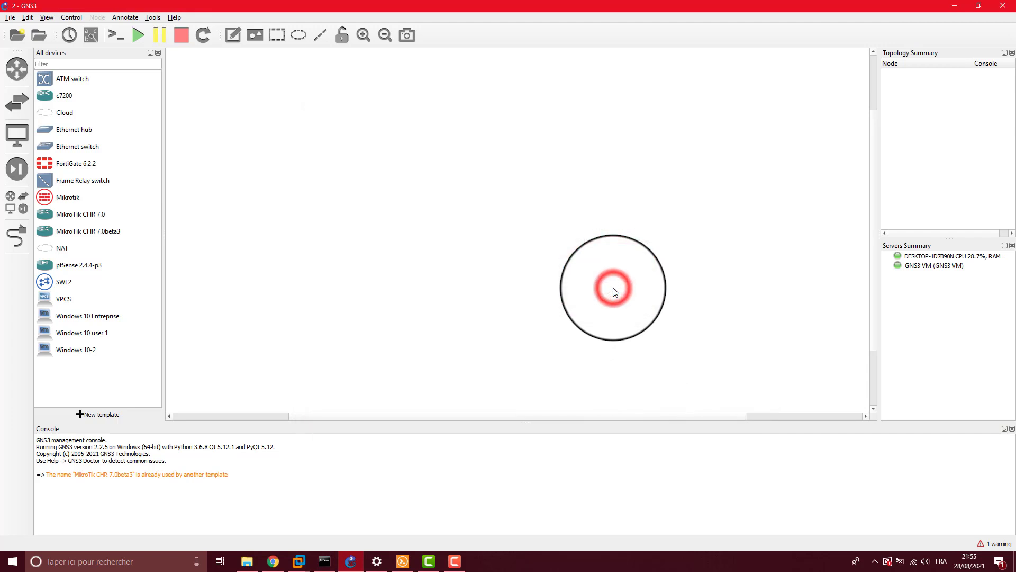
Add a MikroTik CHR 7.0 router to the workspace and a Windows 10-2 virtual machine to its lower left.
click(103, 215)
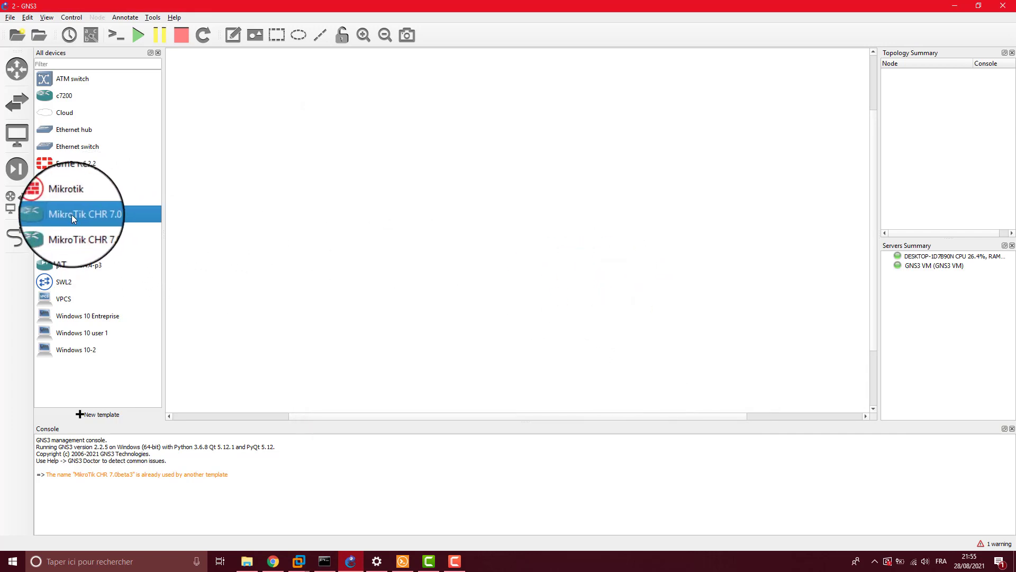
drag(71, 215, 536, 171)
click(537, 173)
click(417, 166)
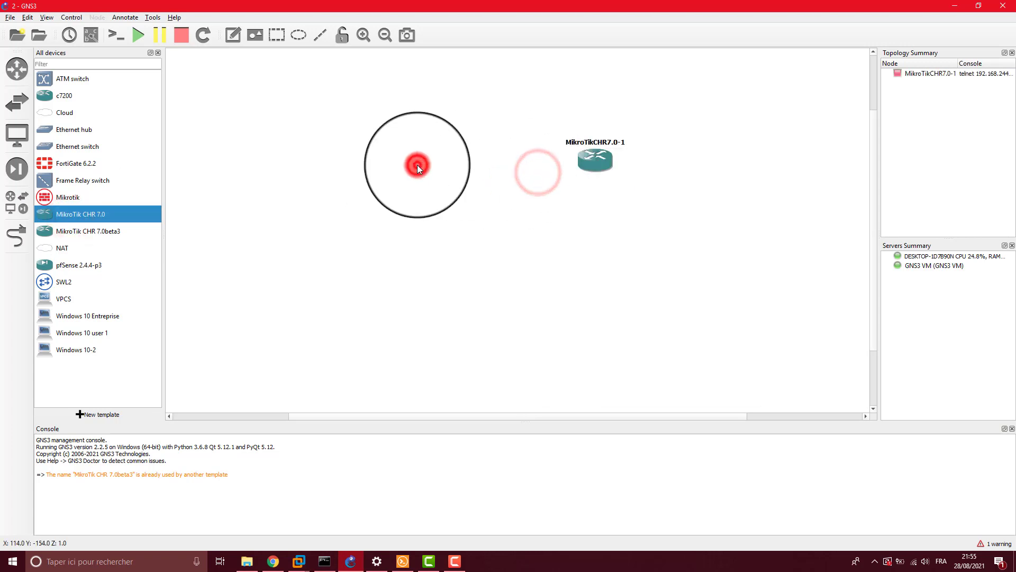
click(352, 144)
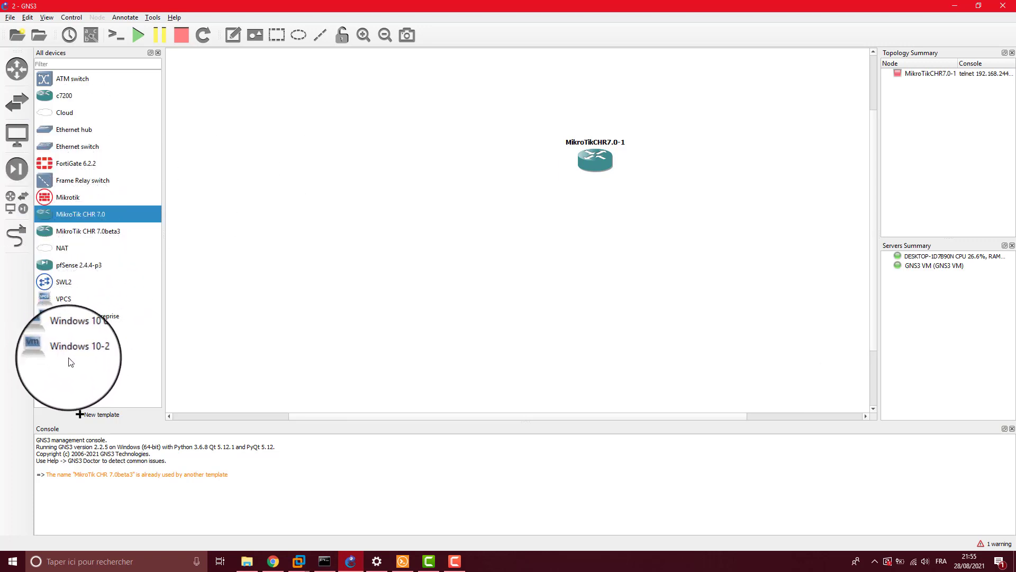
drag(62, 349, 408, 229)
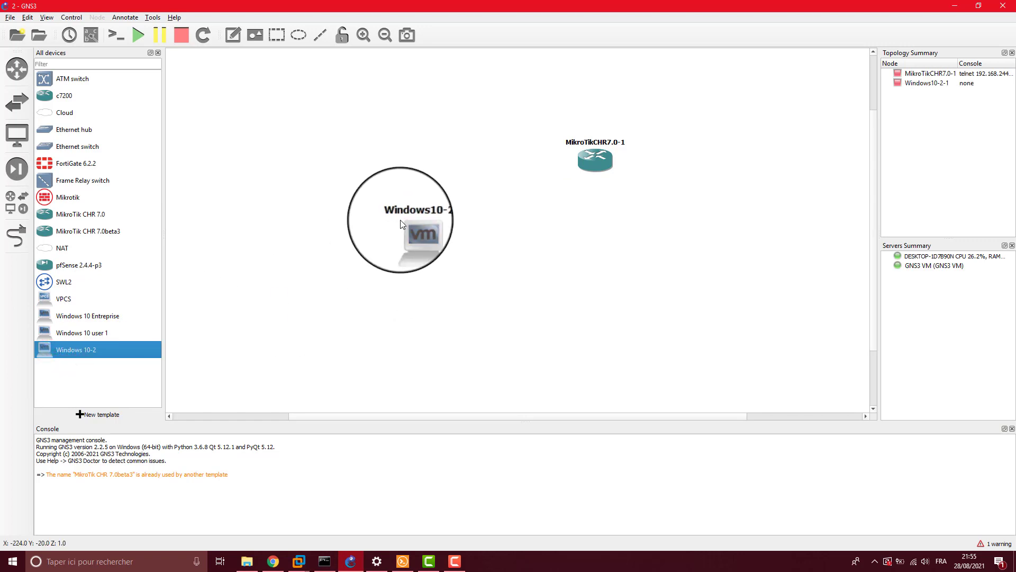
click(414, 230)
click(16, 233)
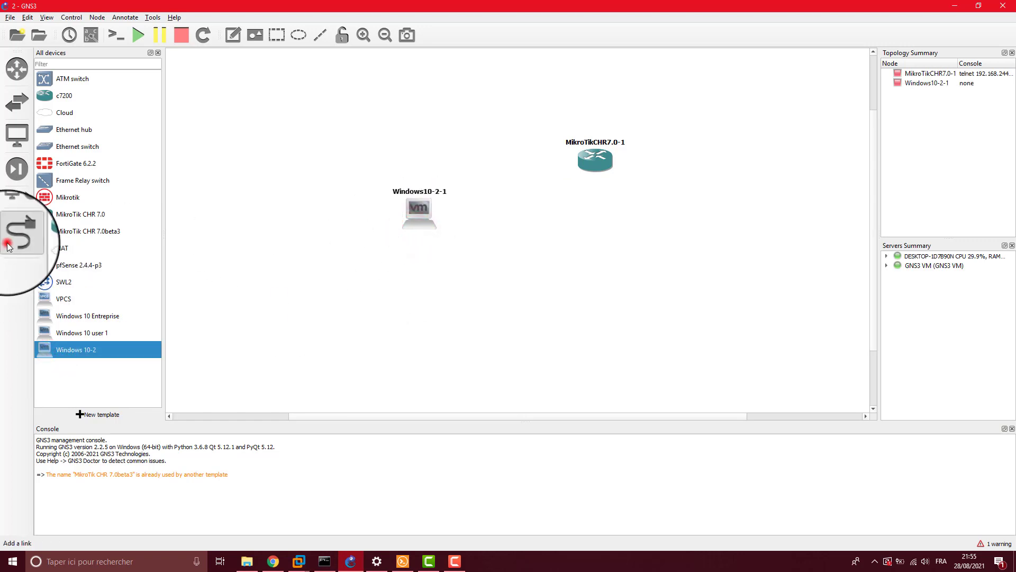
click(587, 160)
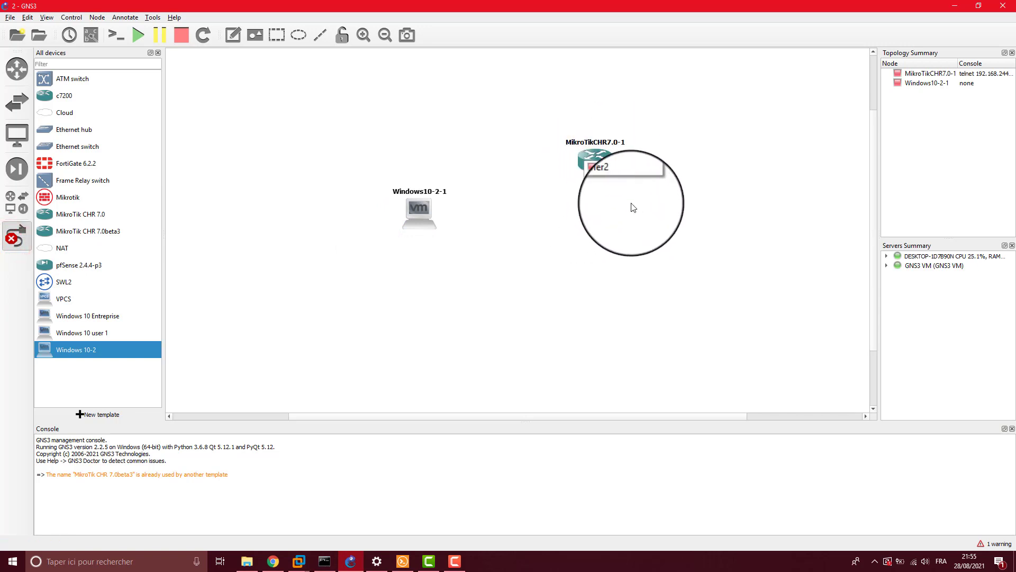
click(18, 240)
click(18, 240)
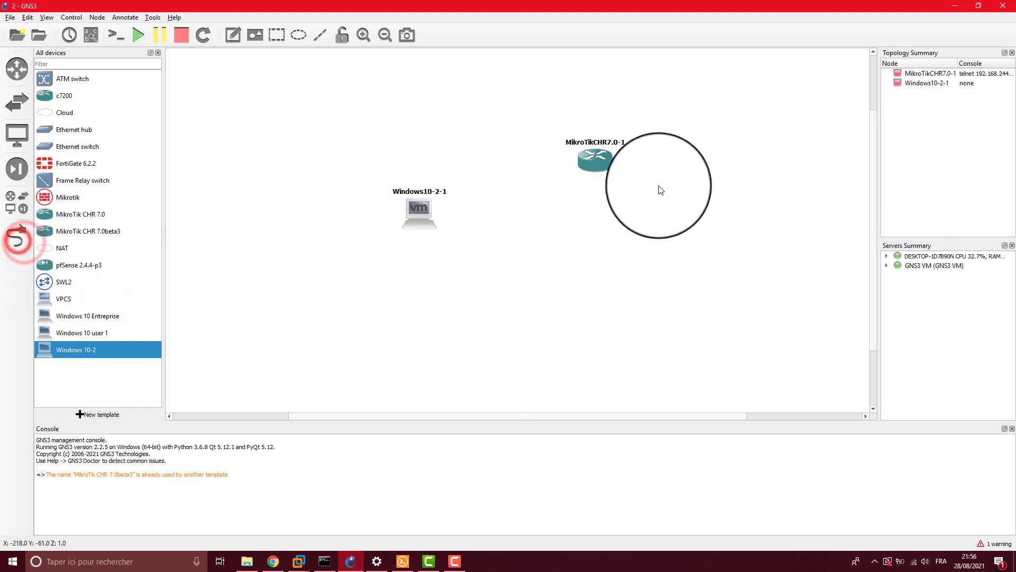
Examine the number of network adapters in the MikroTik router's node configuration and close it without changes.
right_click(595, 155)
click(621, 164)
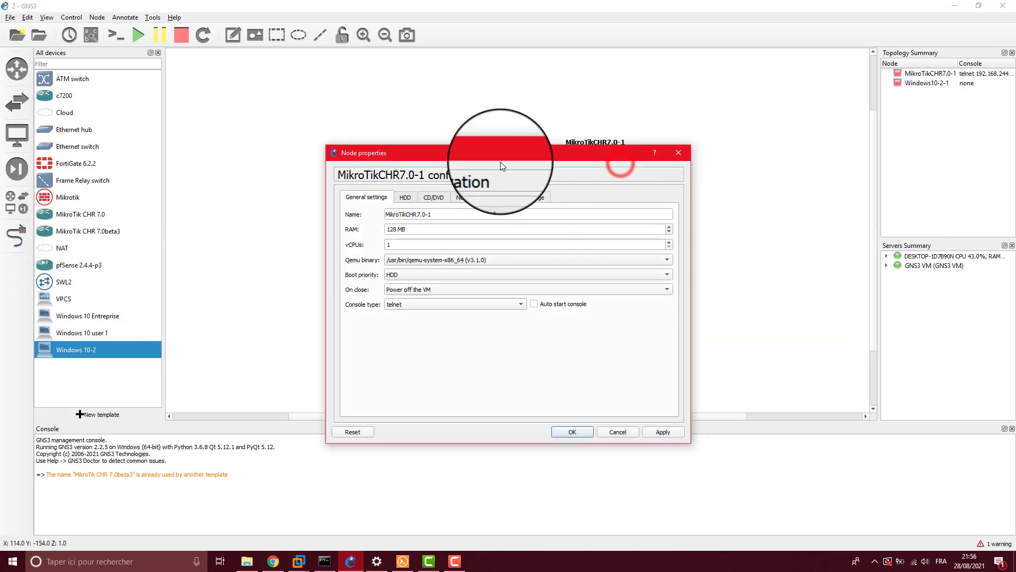
click(466, 196)
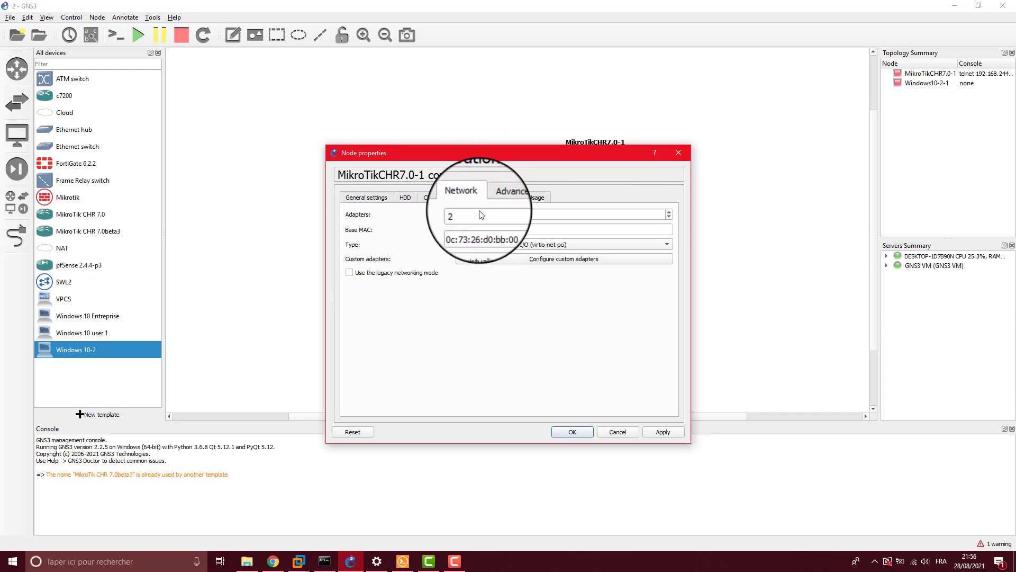
double_click(509, 214)
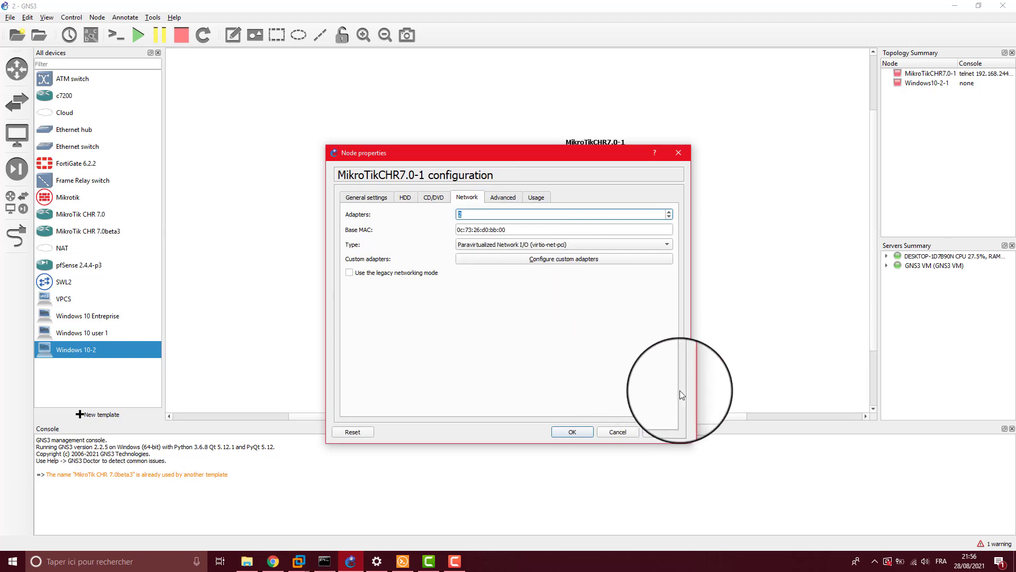
click(615, 433)
click(586, 287)
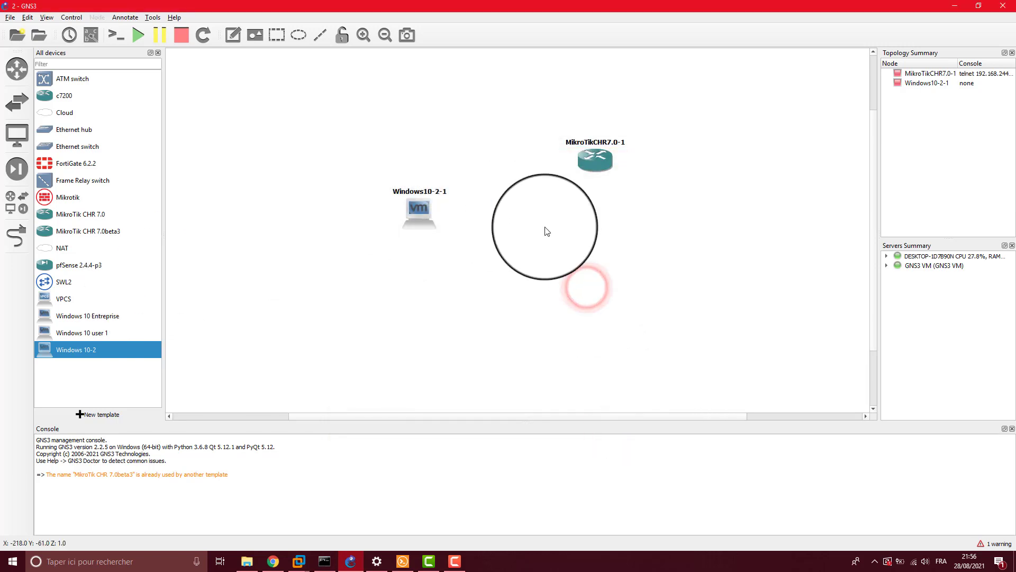
drag(546, 117, 673, 203)
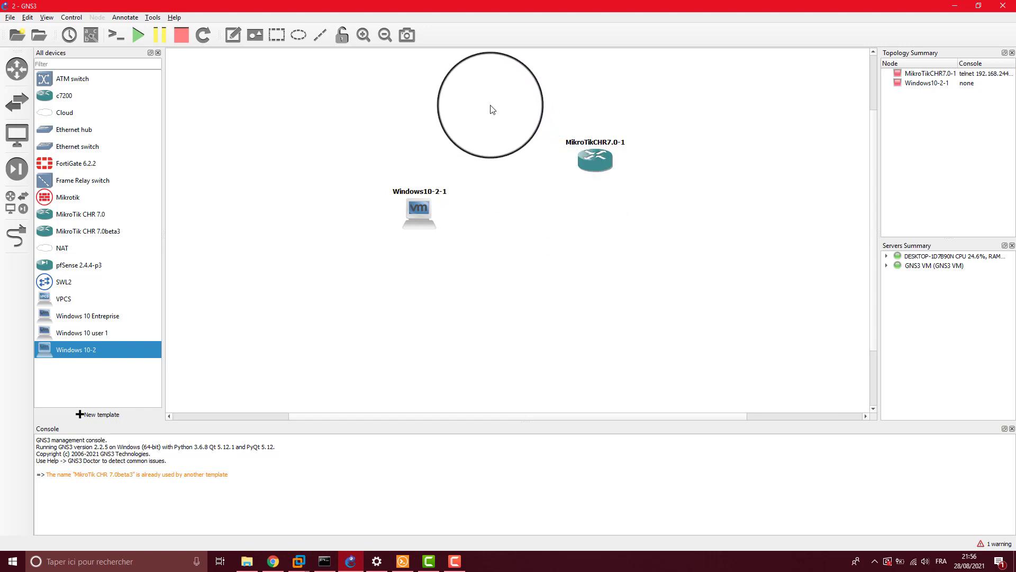
drag(489, 103, 506, 316)
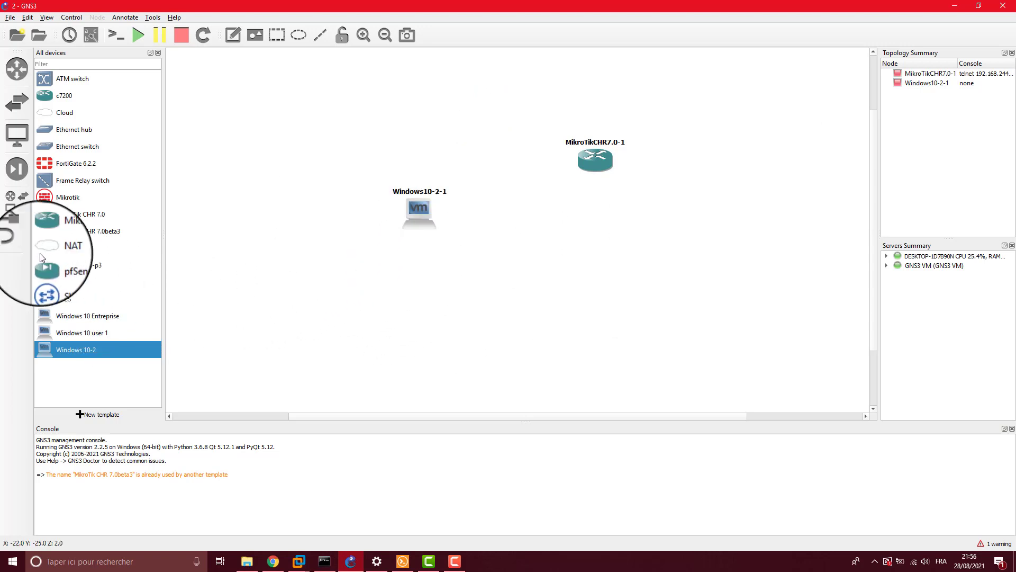
Link the MikroTik router's ether2 interface to the Windows10-2-1 machine's Ethernet0 interface.
click(17, 235)
click(610, 156)
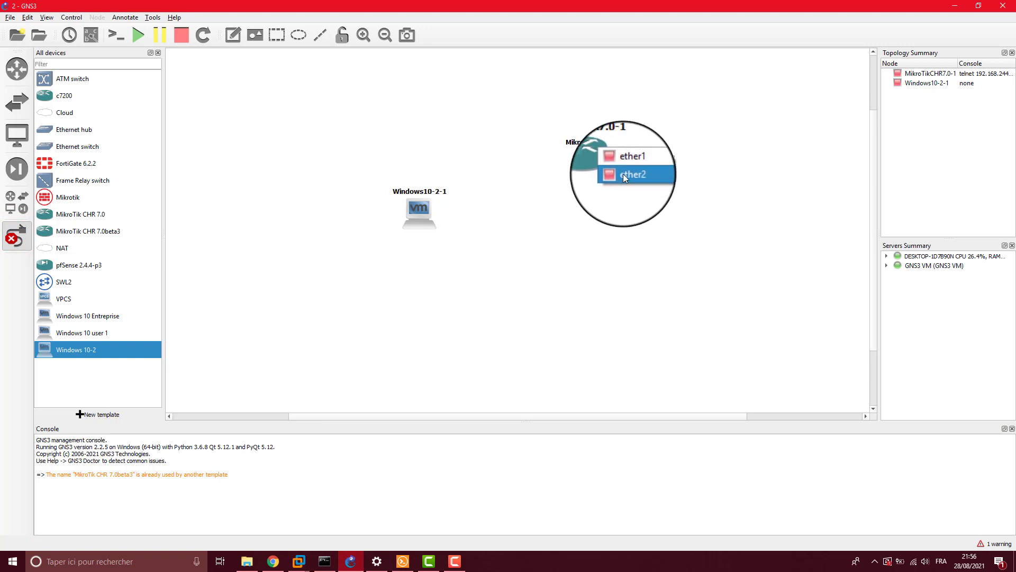
click(622, 173)
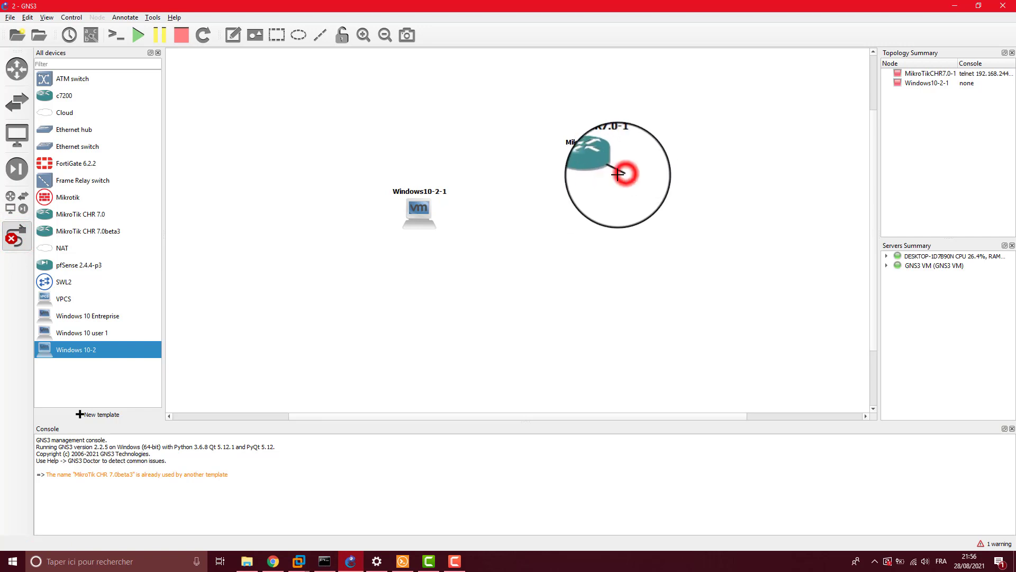
click(419, 214)
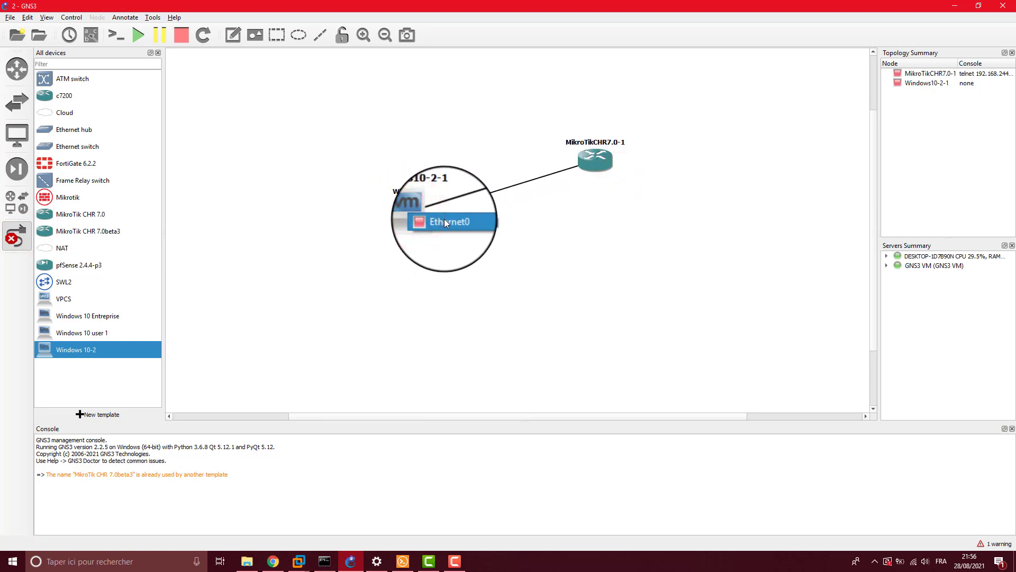
click(444, 218)
click(17, 231)
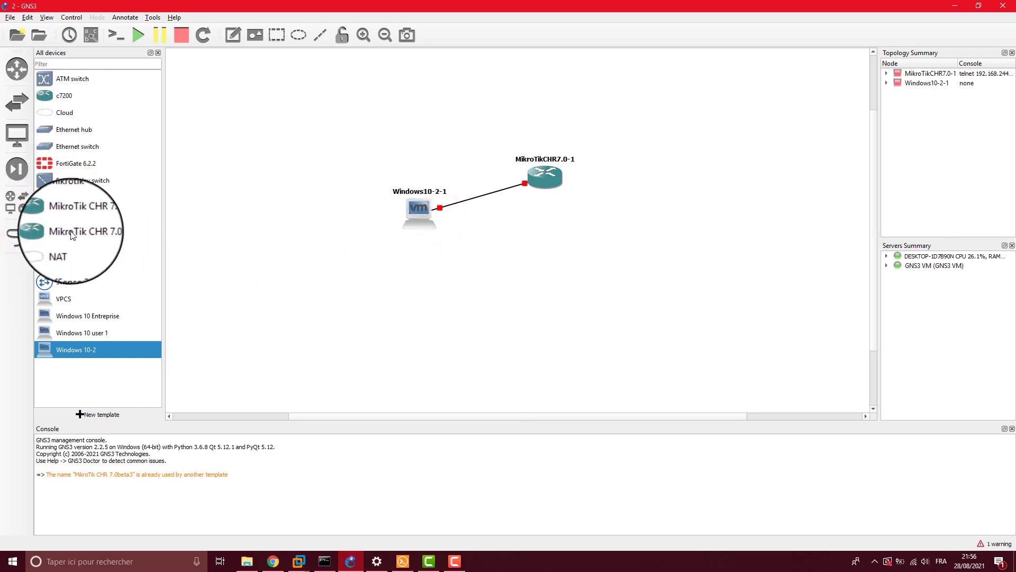
Add a NAT node on the DESKTOP-1D7B90N server above and right of the router and link its nat0 to the router's ether1.
drag(66, 250, 654, 124)
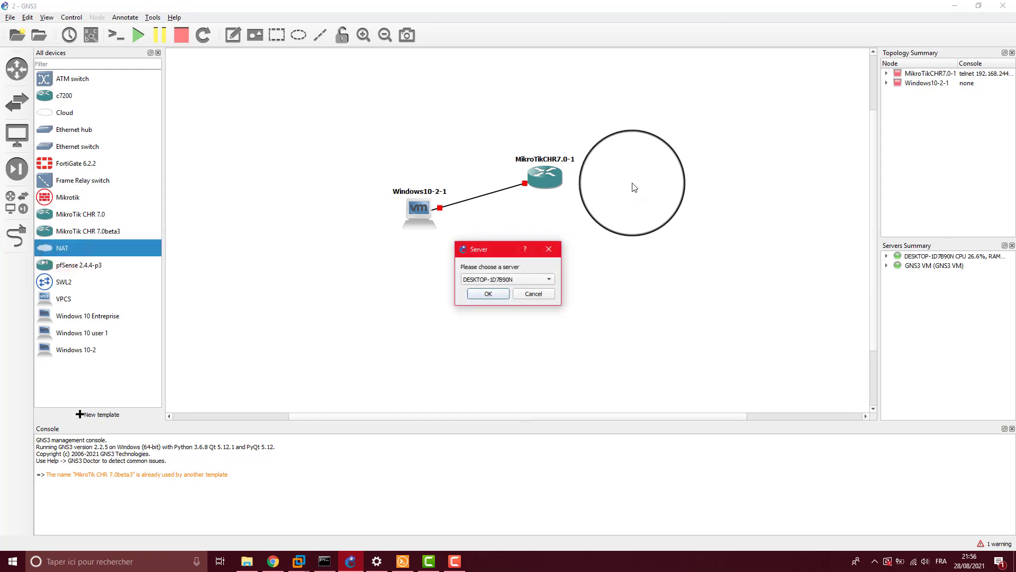
click(486, 295)
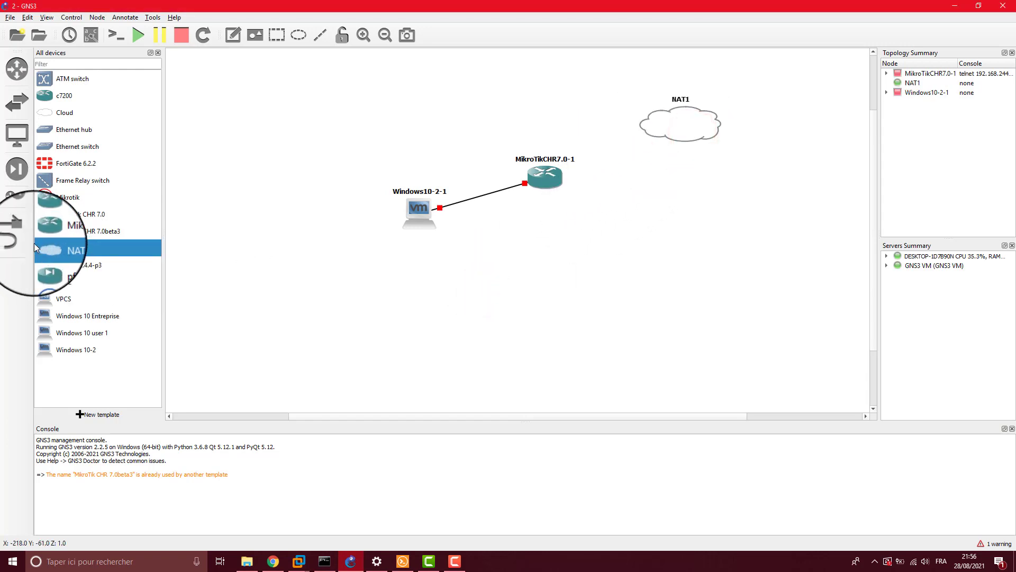
click(20, 234)
click(676, 122)
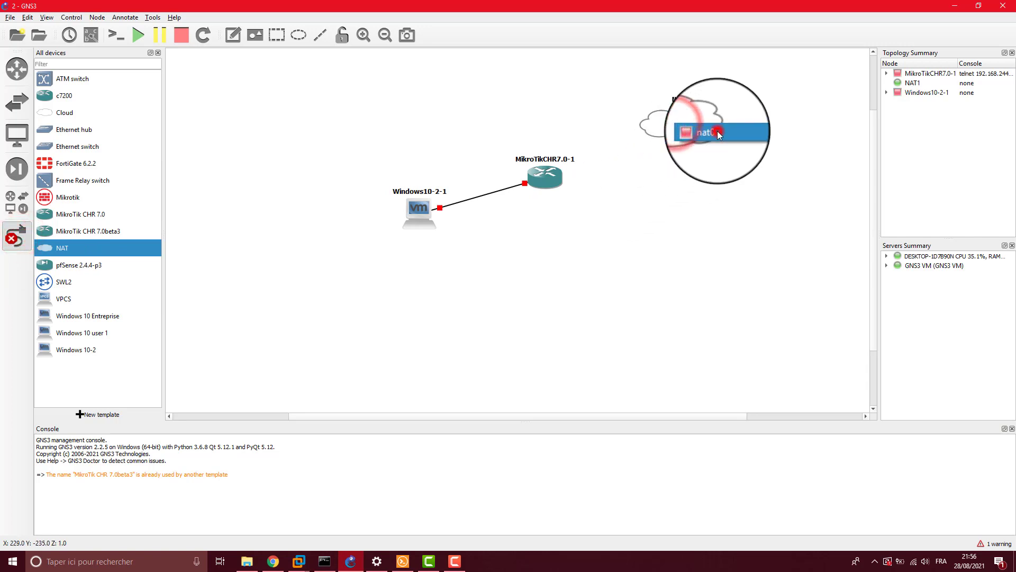
click(718, 131)
click(545, 178)
click(561, 183)
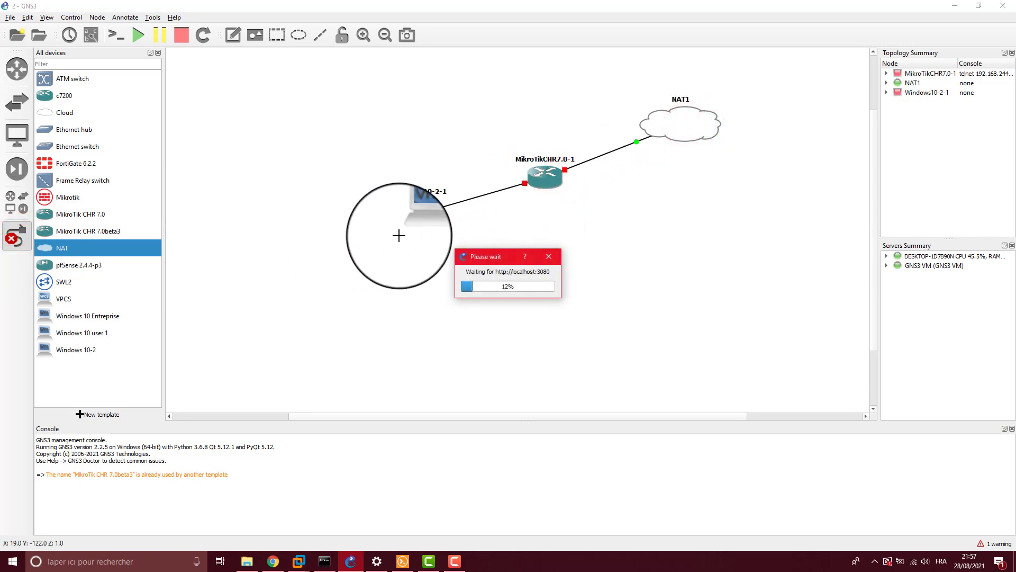
click(16, 234)
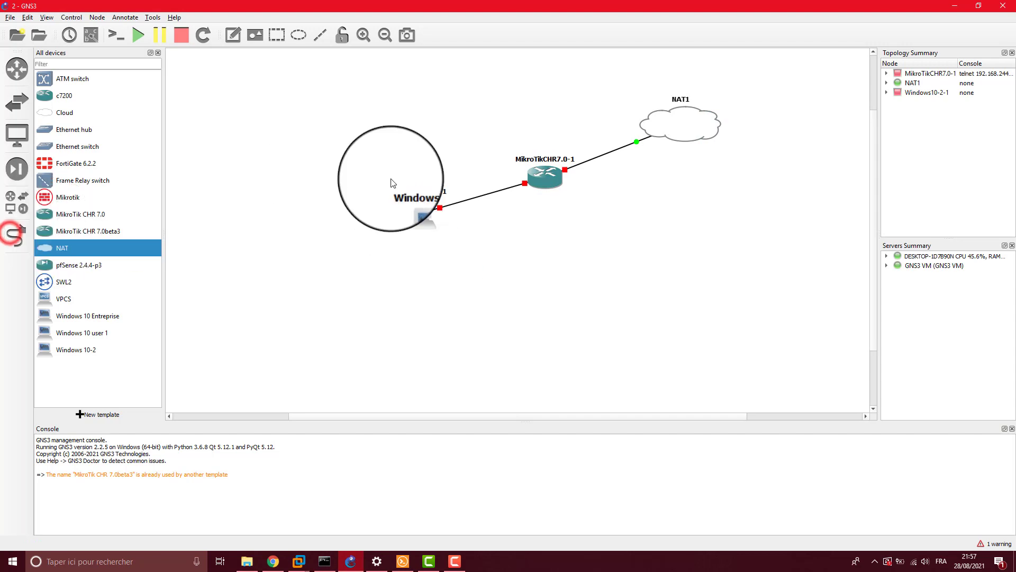
Shift the Windows10-2-1 node slightly and show the interface labels on the topology's links.
drag(372, 147, 536, 262)
click(312, 106)
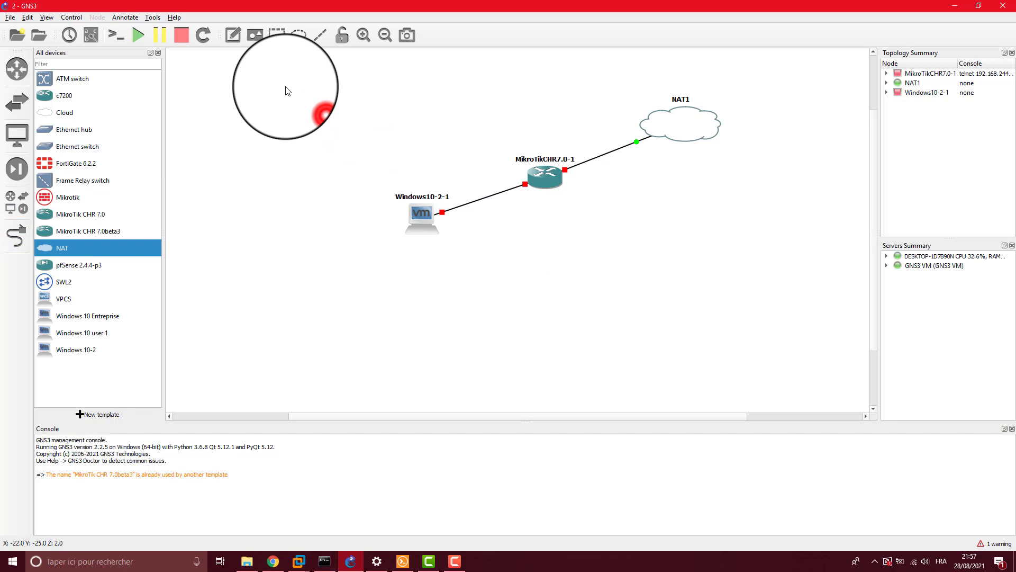
click(94, 35)
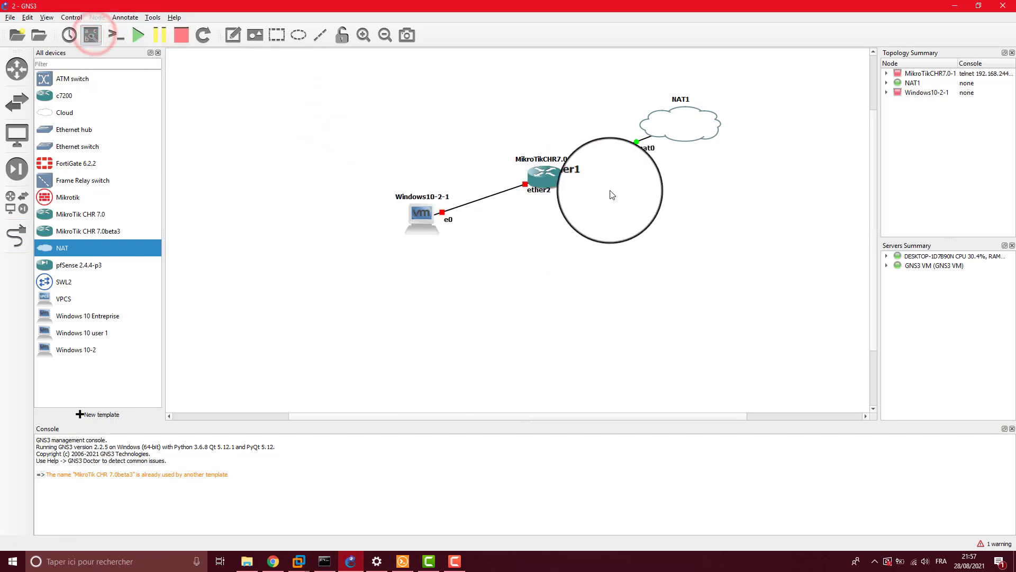
click(582, 182)
click(520, 216)
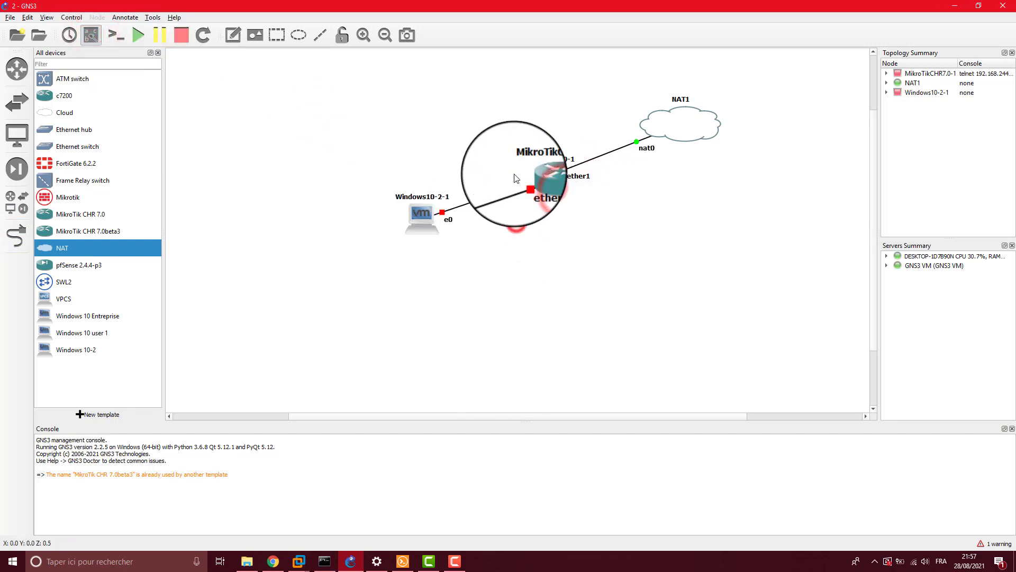
right_click(538, 180)
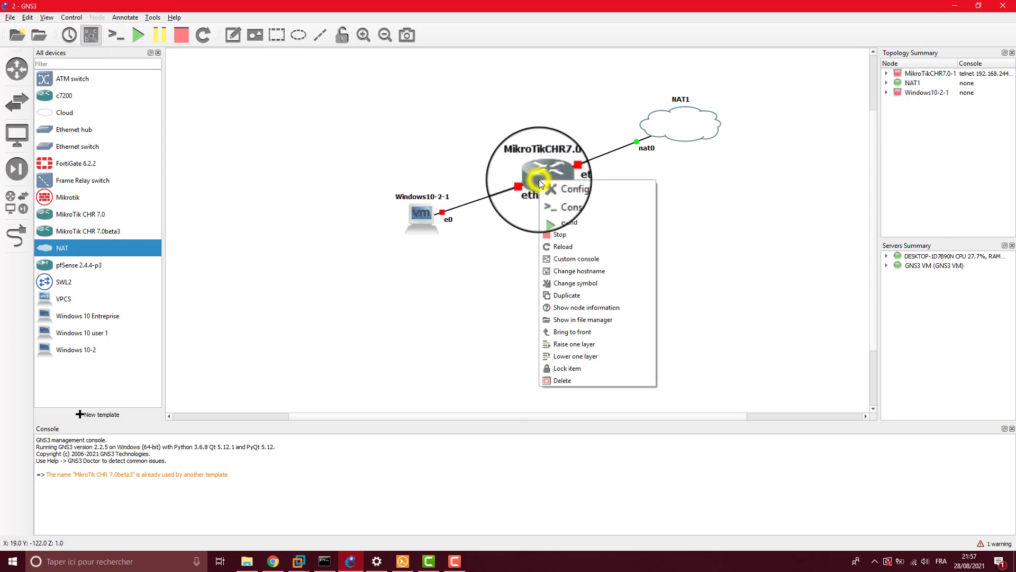
click(572, 207)
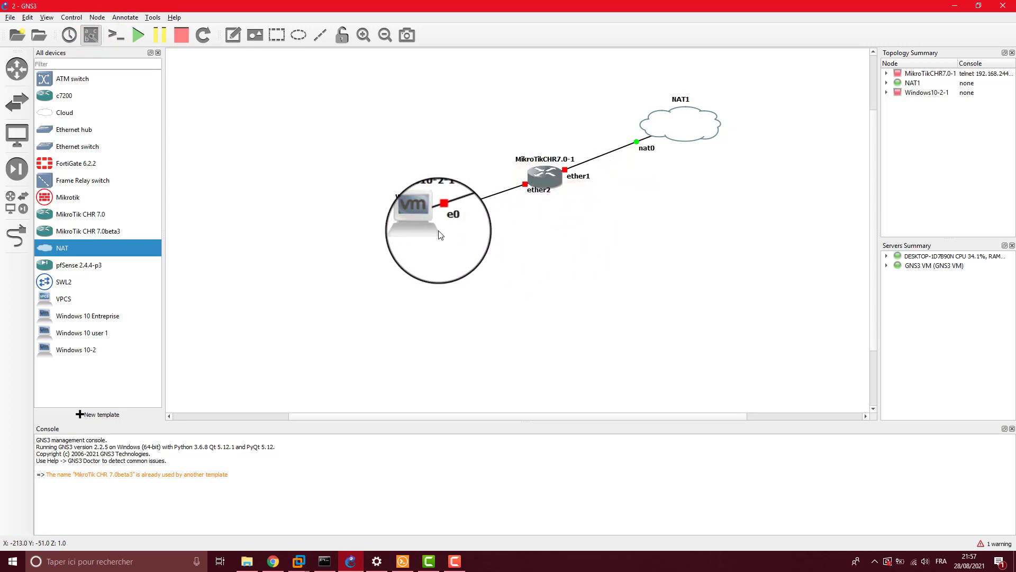
click(434, 280)
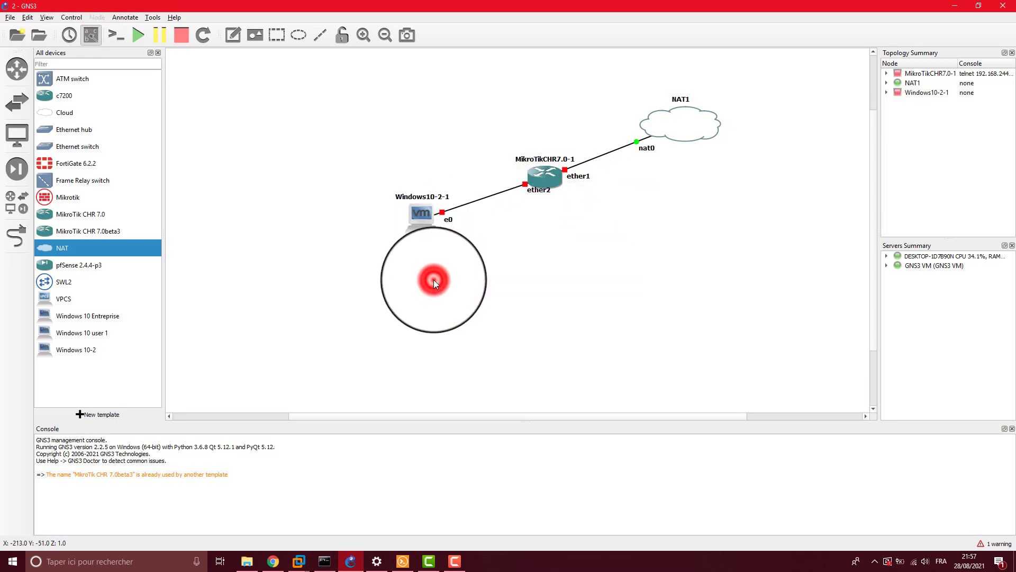
Start the Windows10-2-1 virtual machine and the MikroTikCHR7.0-1 router, leaving the topology in view.
right_click(420, 216)
click(443, 237)
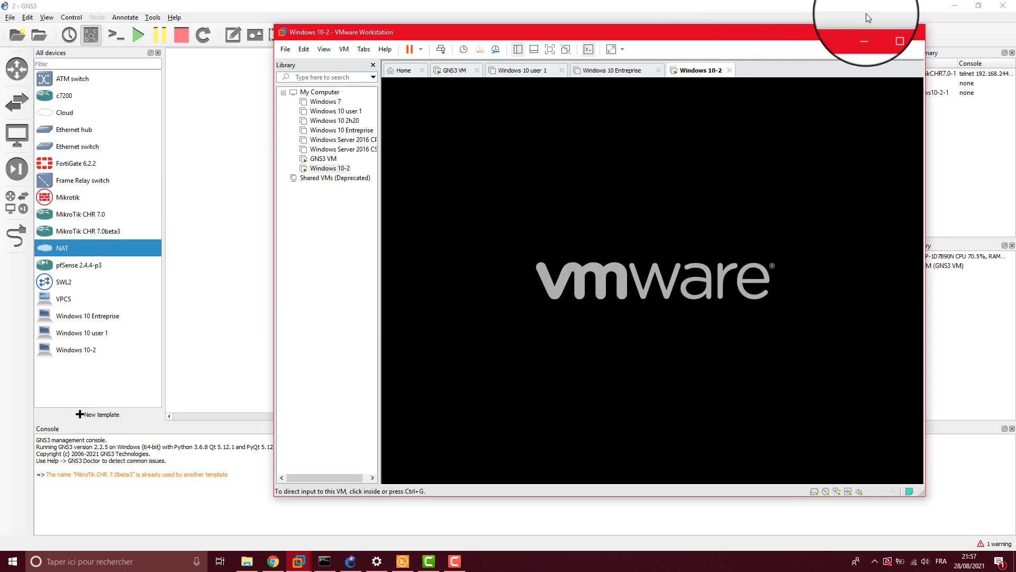
click(861, 33)
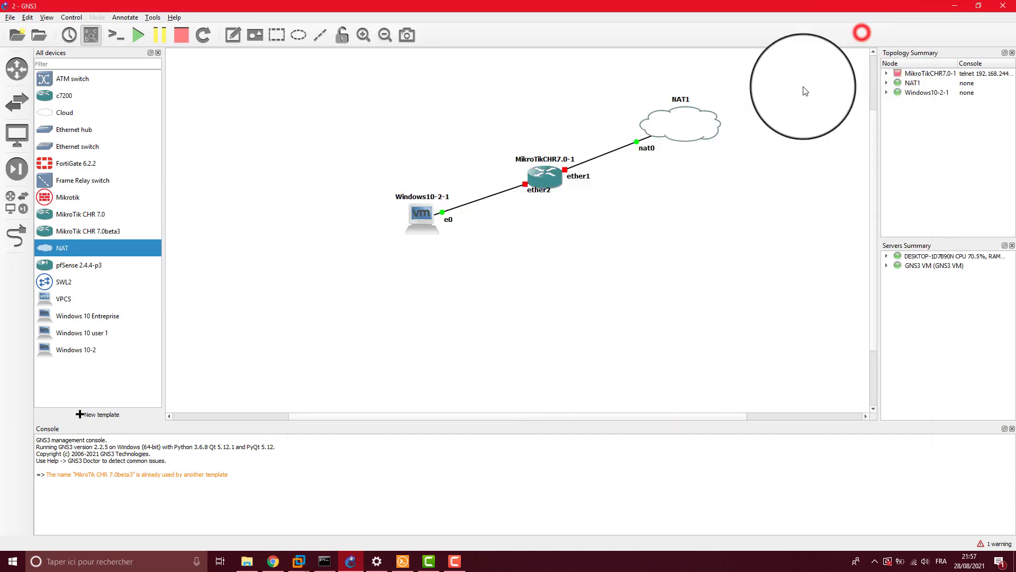
right_click(545, 177)
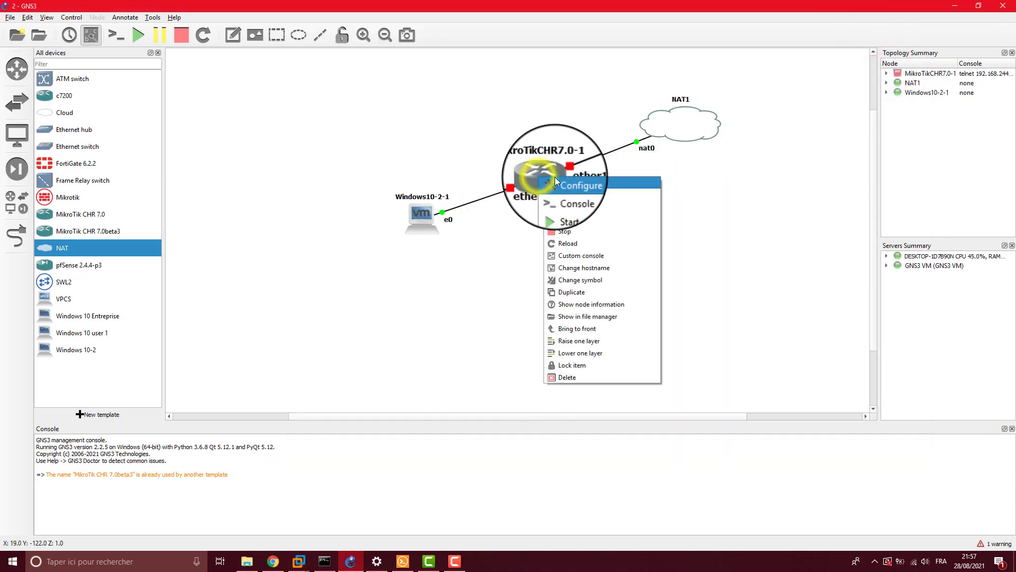
click(574, 211)
click(554, 244)
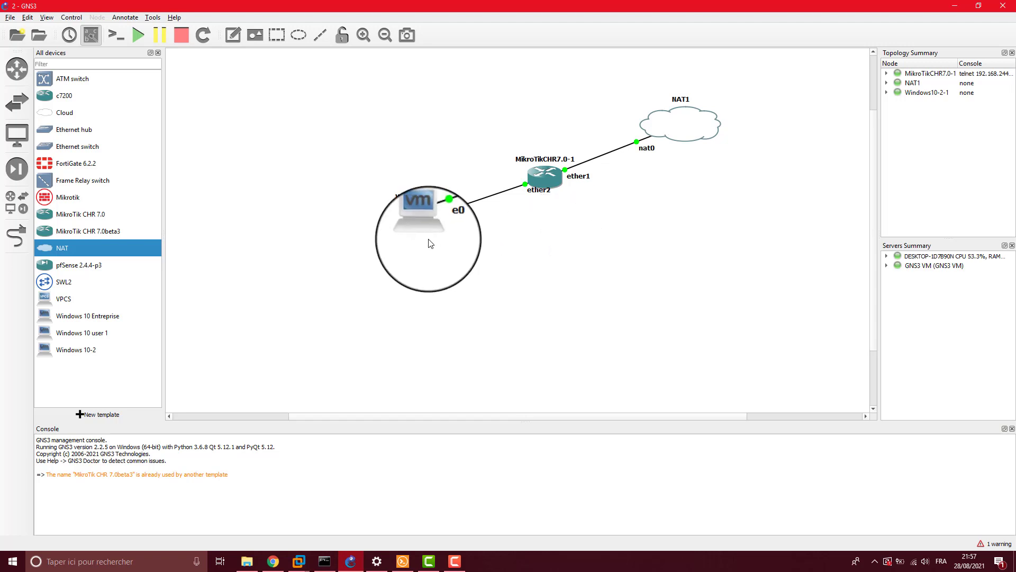
click(504, 83)
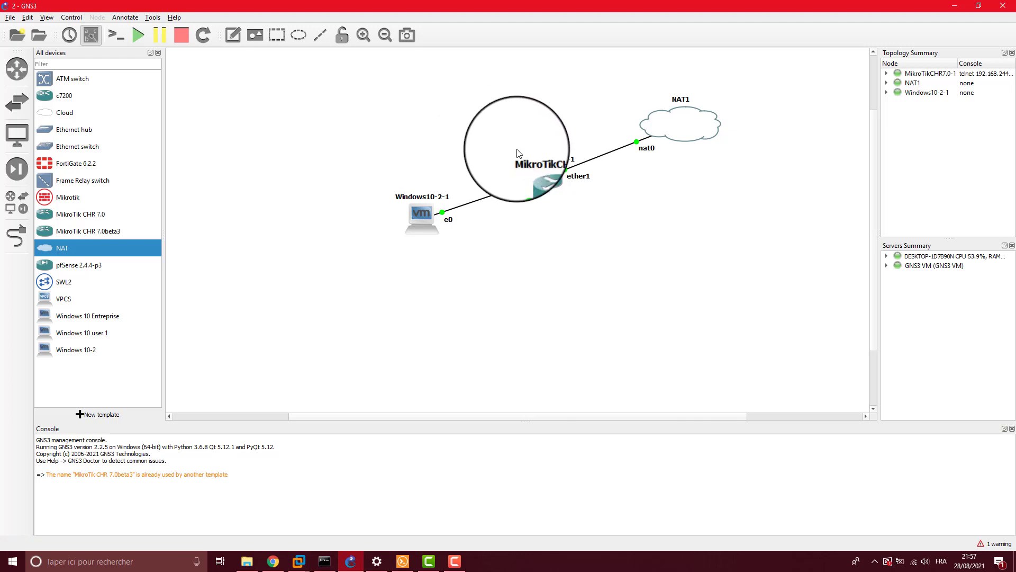
click(403, 561)
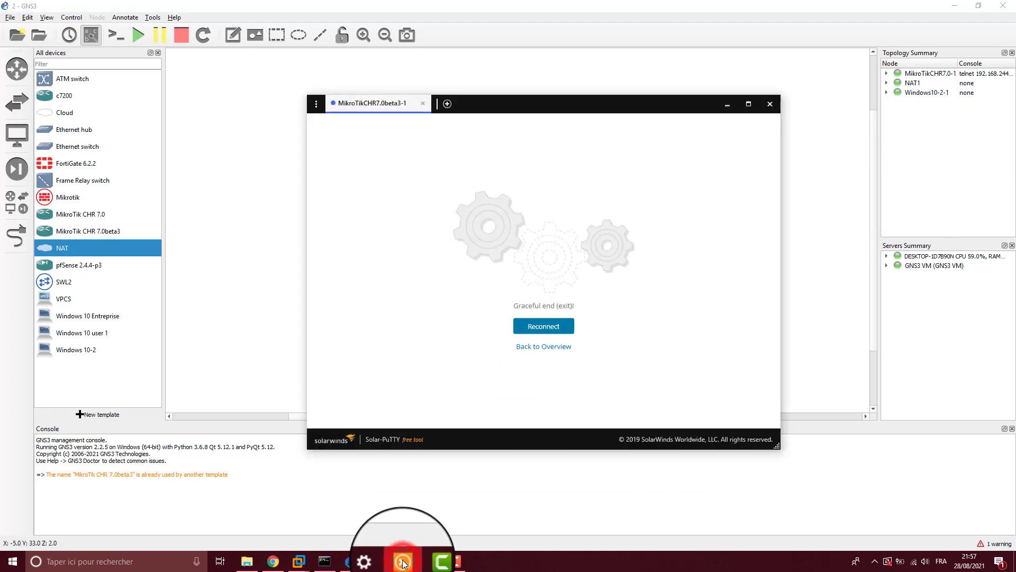
click(403, 561)
click(403, 561)
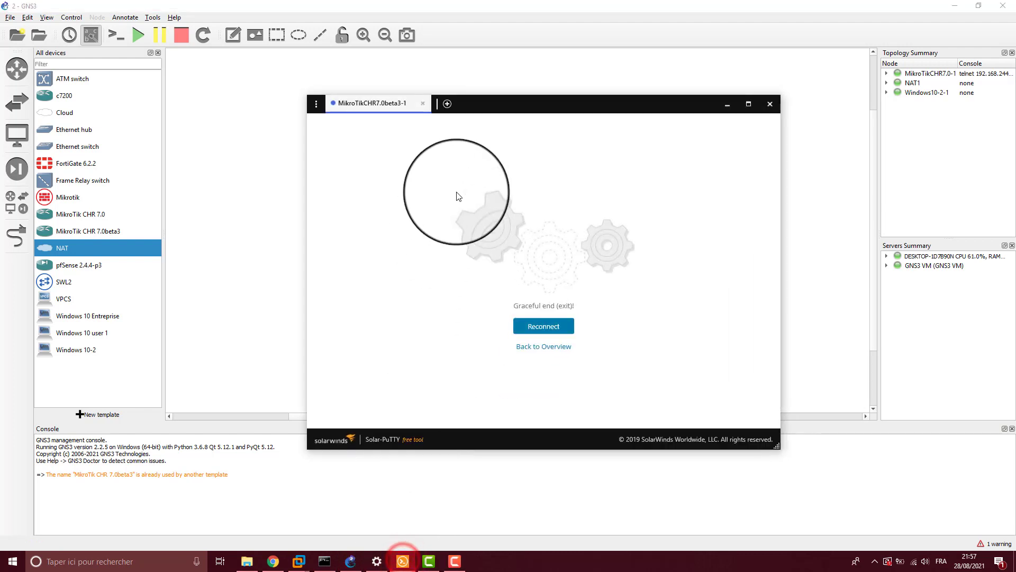
click(733, 110)
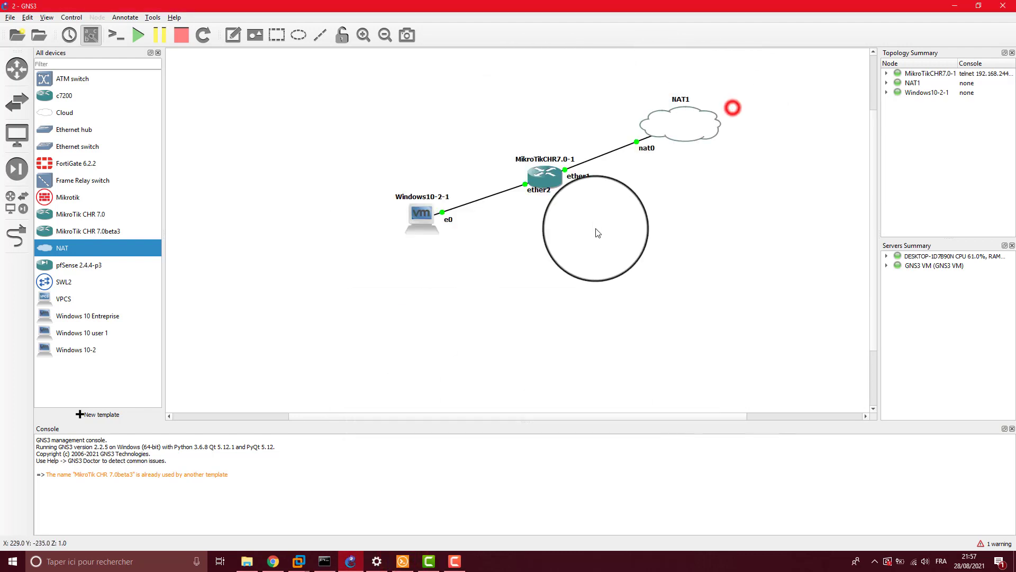
click(558, 256)
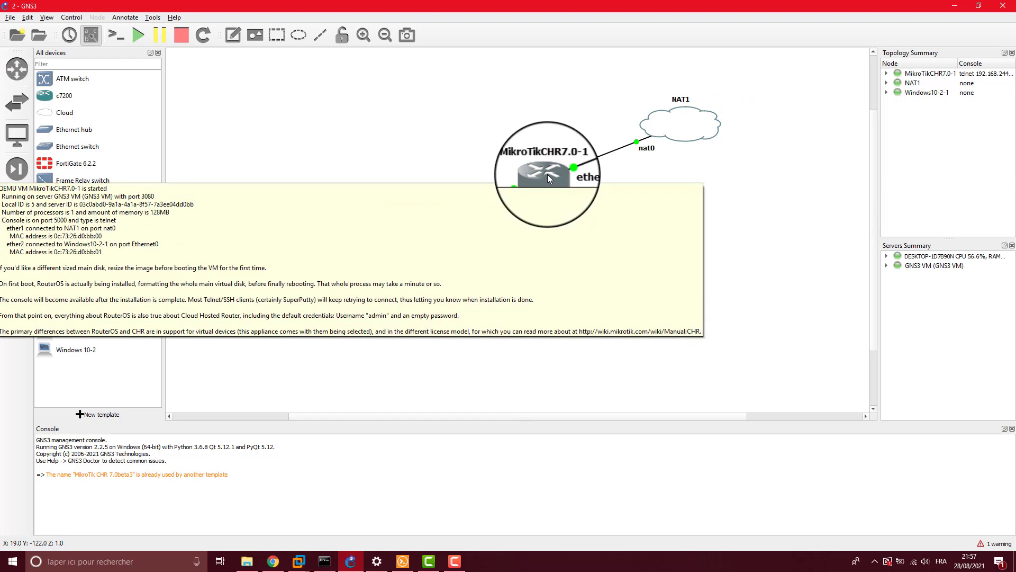
Open the MikroTikCHR7.0-1 router's console, log in as admin leaving the password field blank, and decline viewing the software license.
right_click(547, 174)
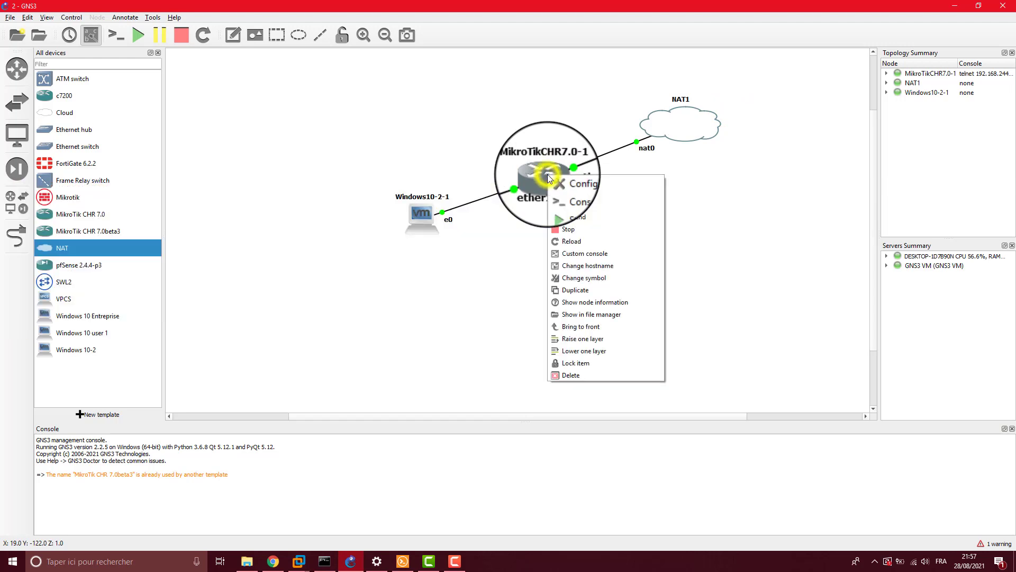
click(582, 194)
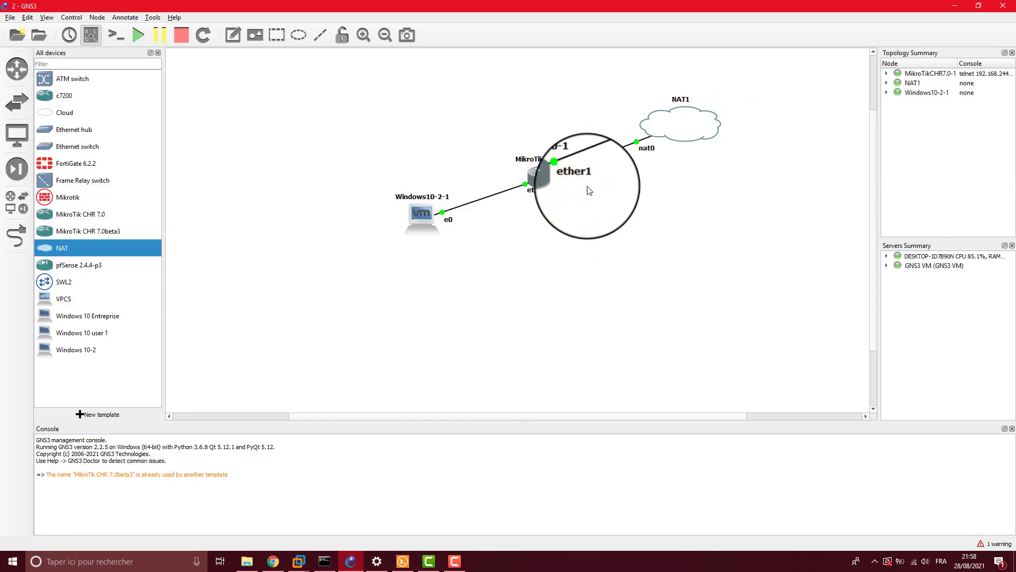
drag(592, 219, 523, 280)
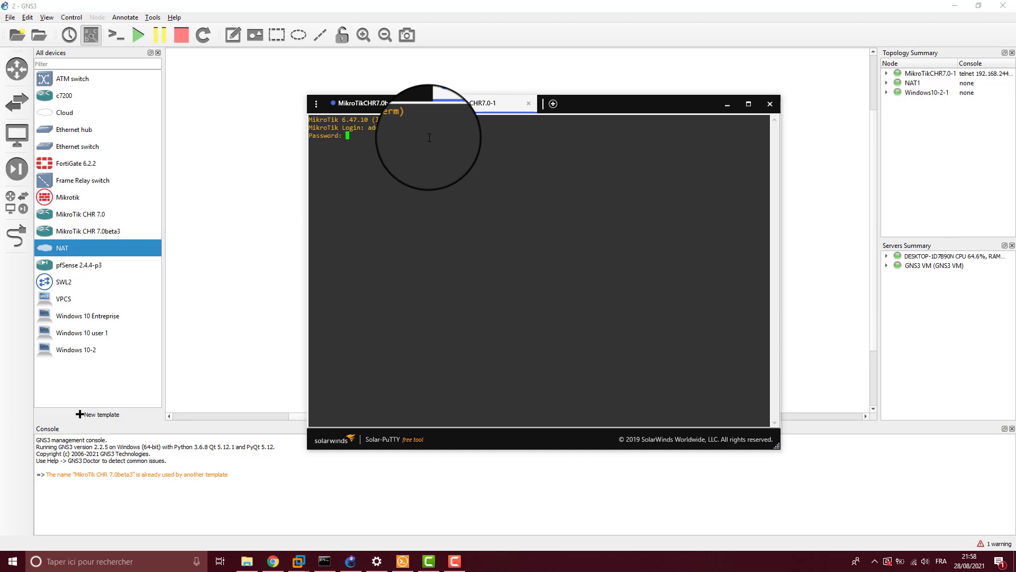
key(Return)
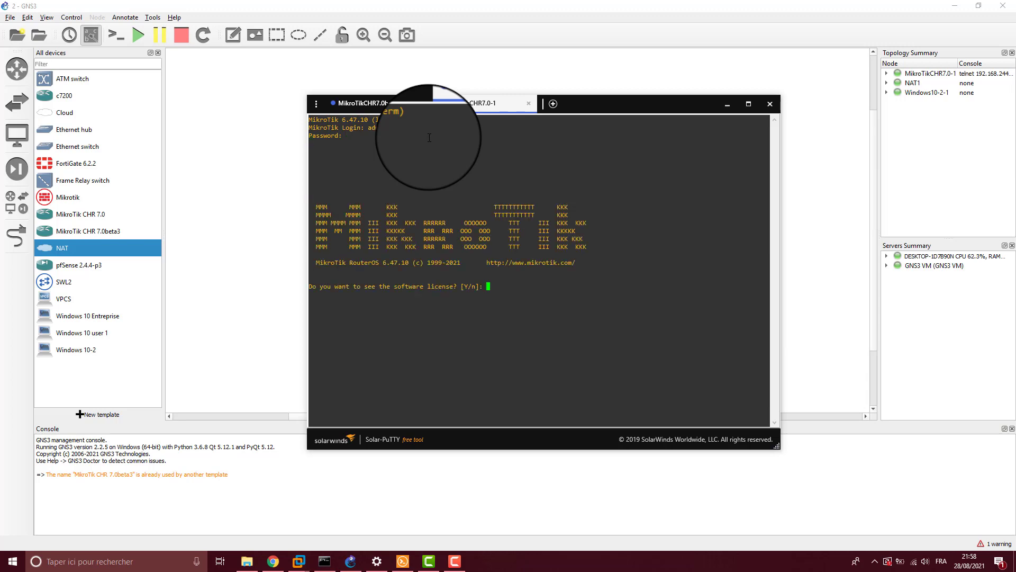
text(n)
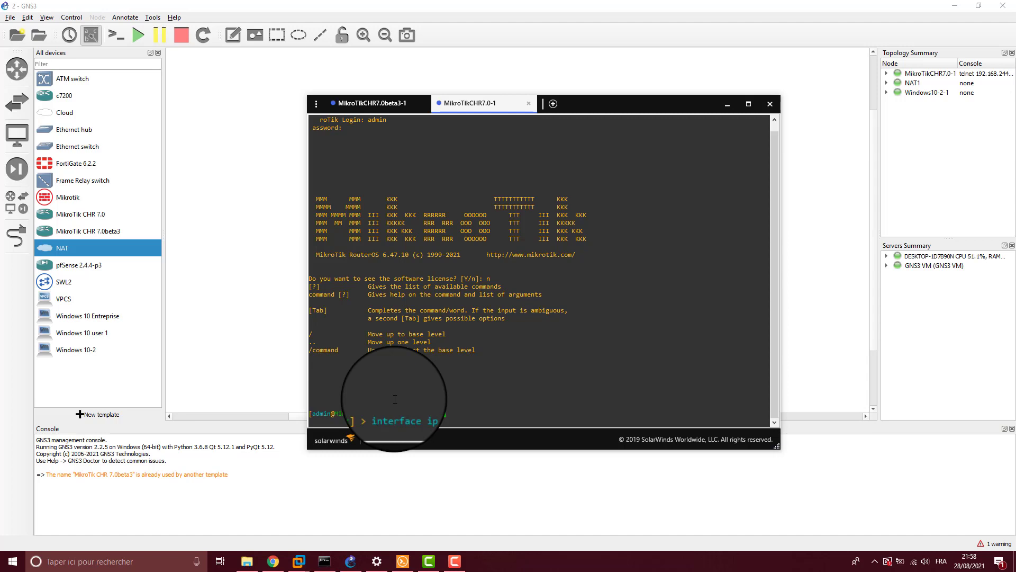
Run "interface ip print" on the router, examine the listing, and return to the topology.
key(Return)
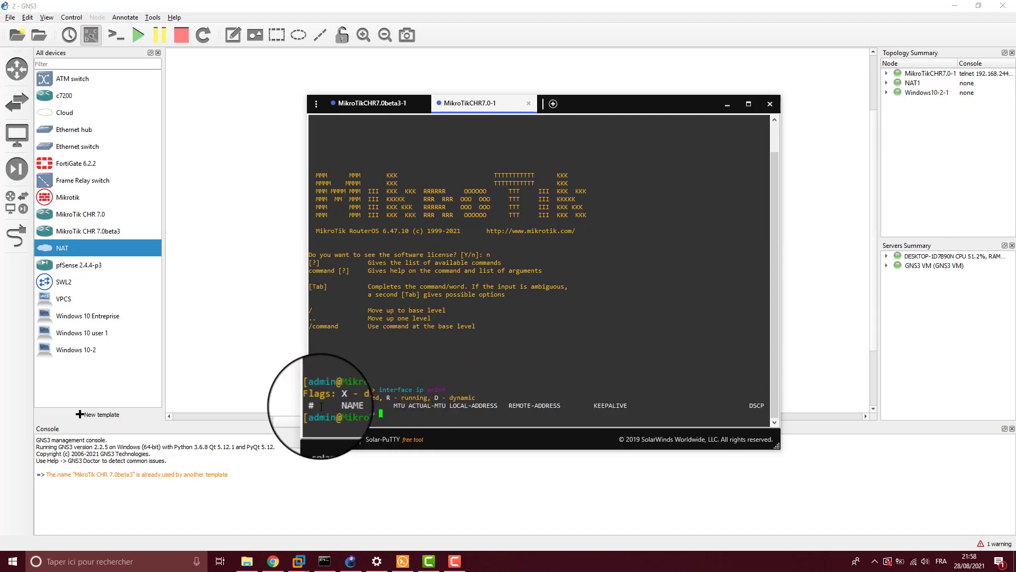
drag(311, 406, 663, 405)
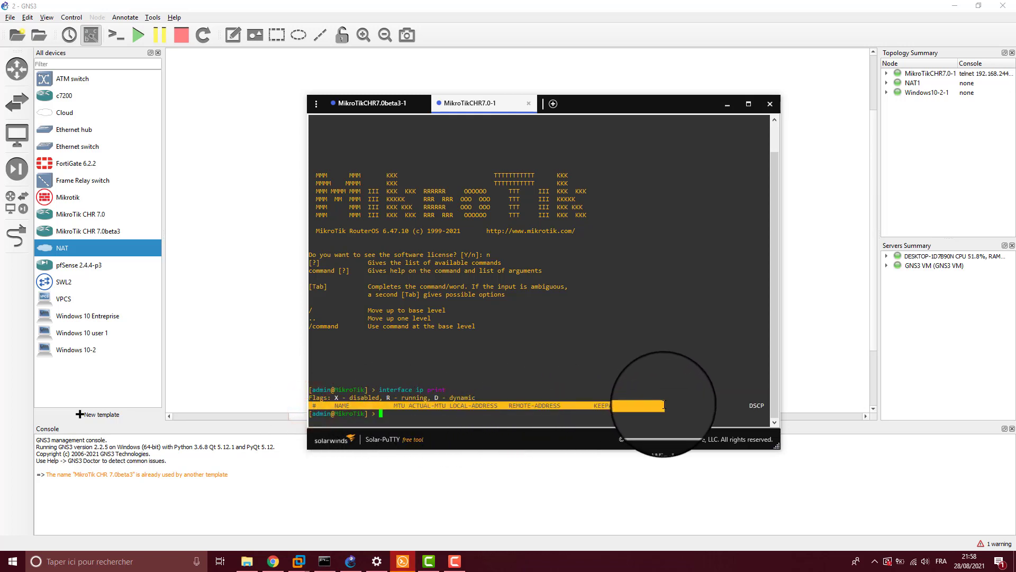
click(495, 372)
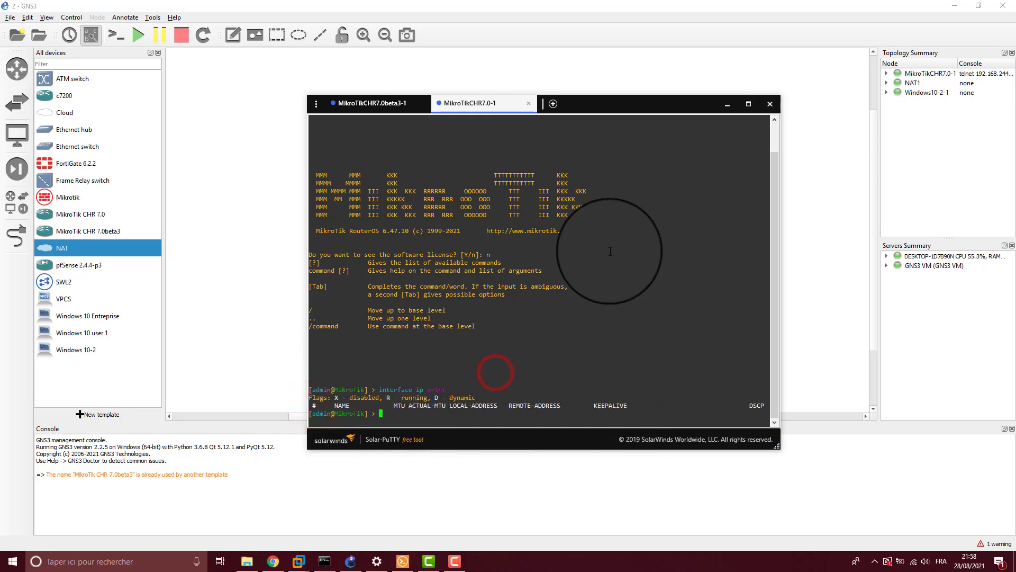
click(727, 103)
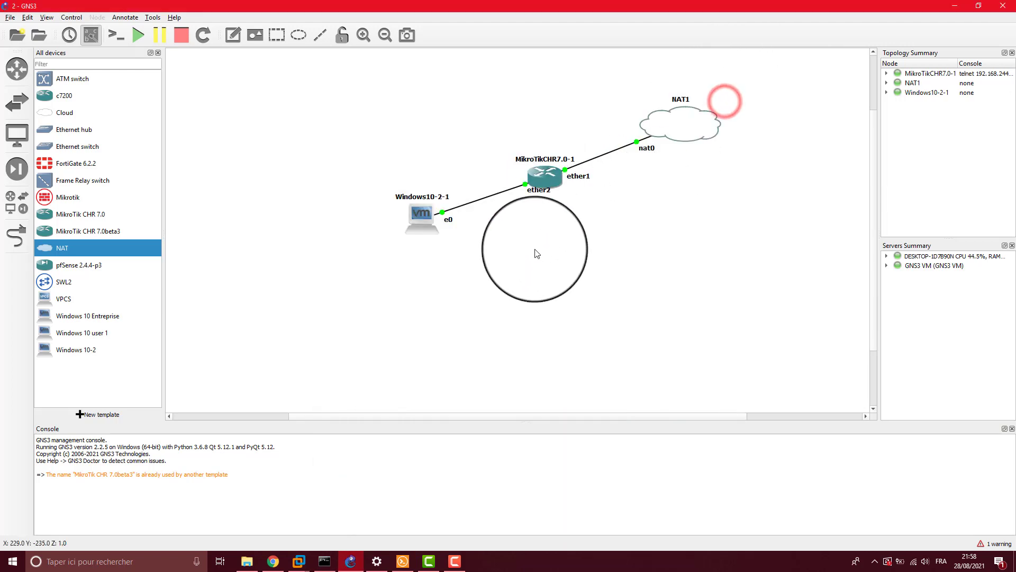
Switch to VMware Workstation and bring up the running Windows 10-2 virtual machine's desktop.
click(534, 251)
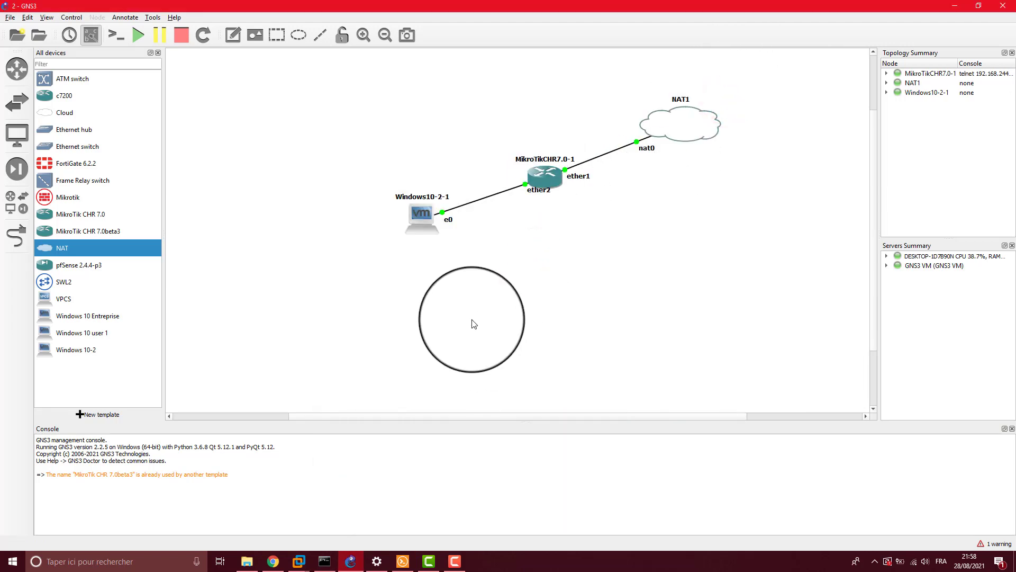
click(300, 562)
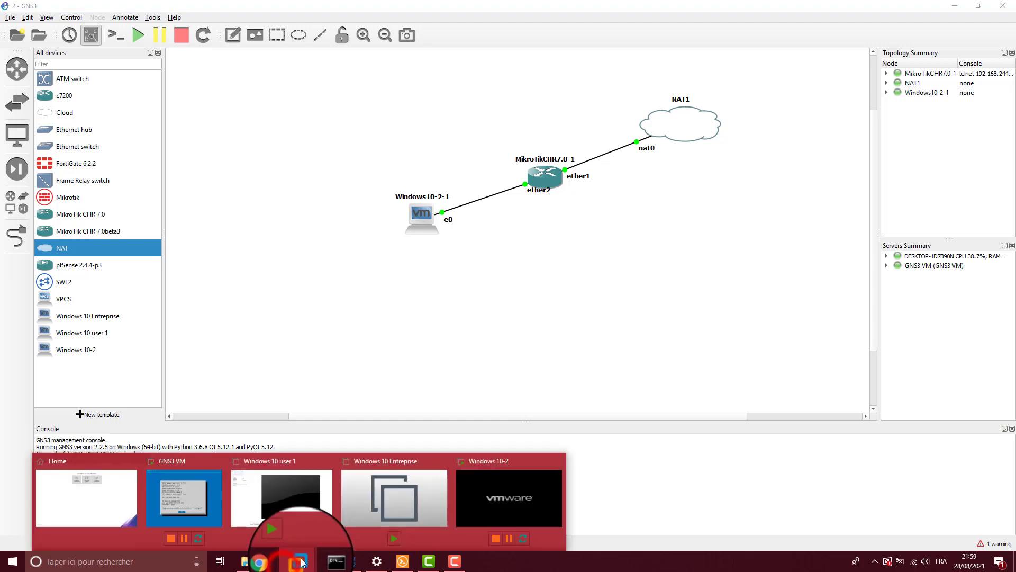
click(509, 482)
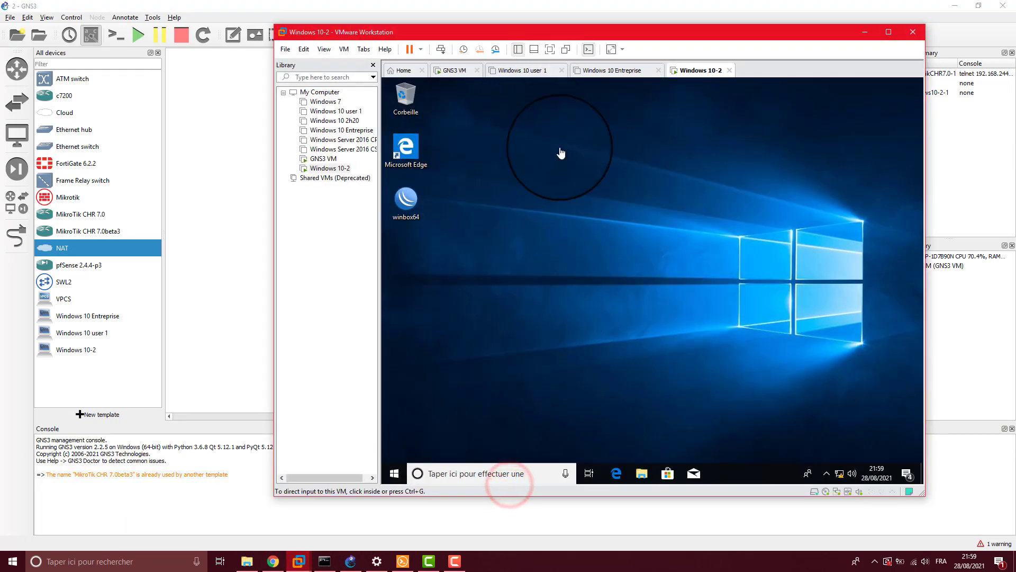
click(574, 182)
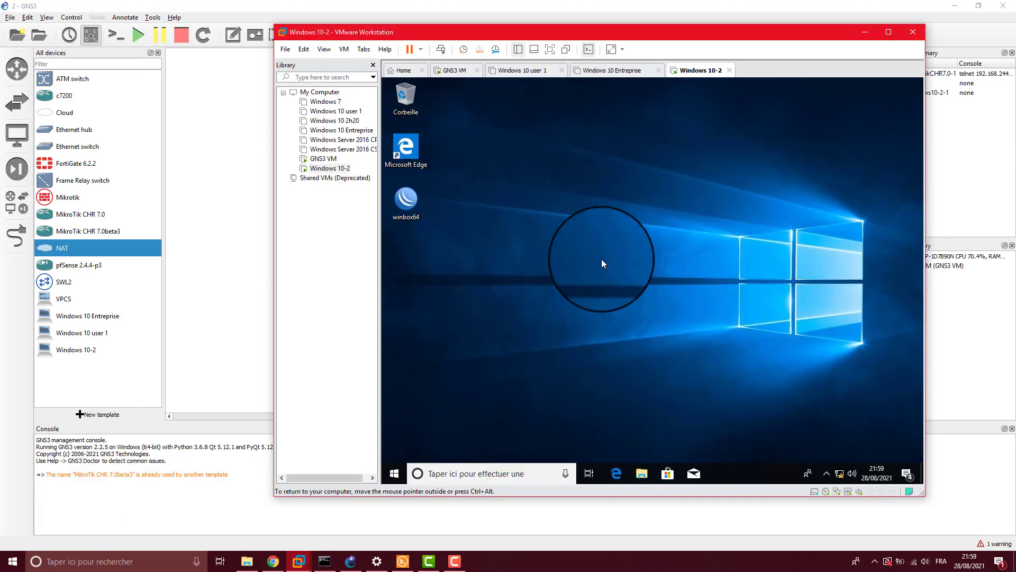
Check the custom virtual network assigned to the Windows 10-2 virtual machine's network adapter, and close its settings by accepting them.
right_click(712, 68)
click(718, 212)
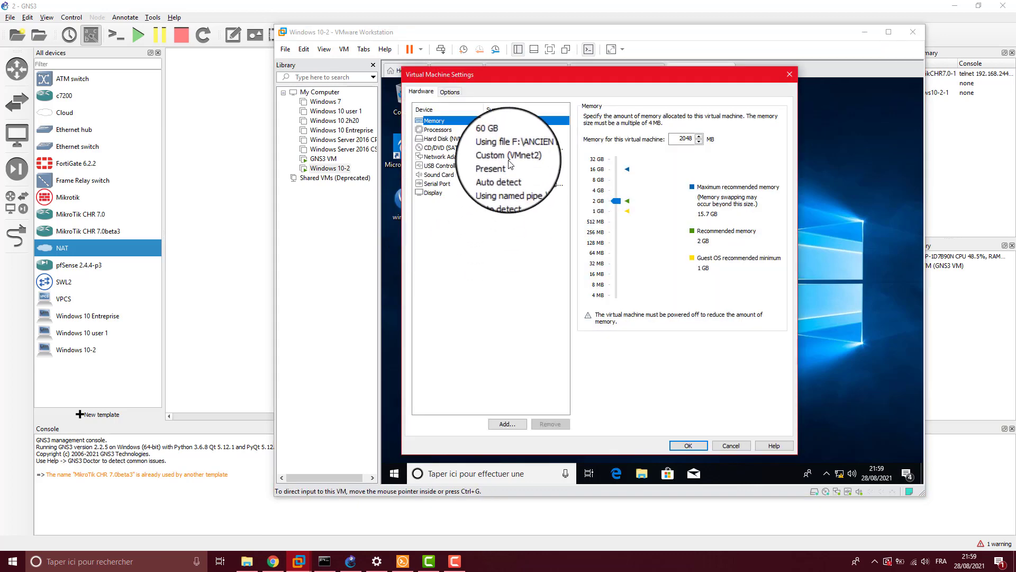
click(507, 156)
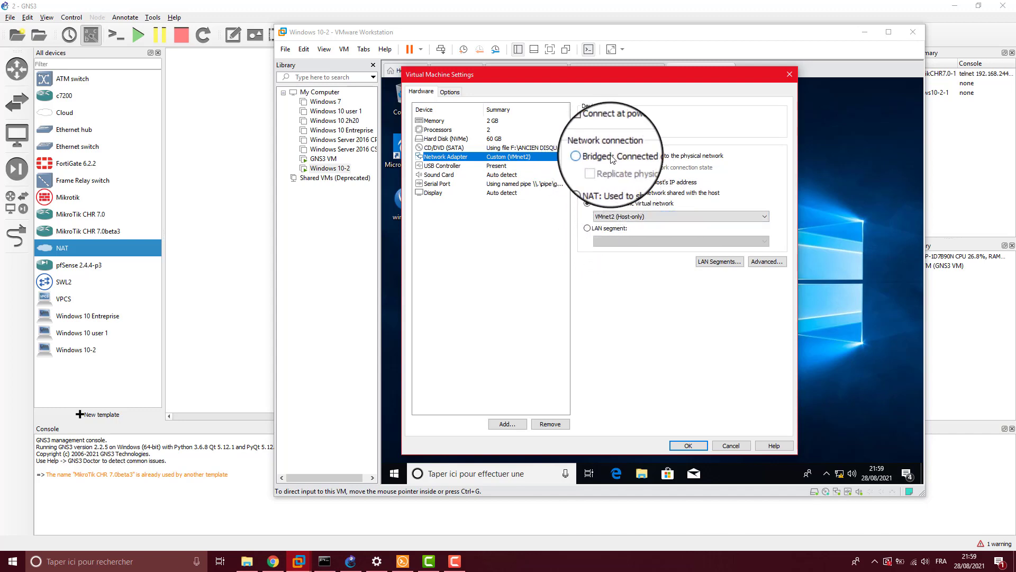
click(620, 220)
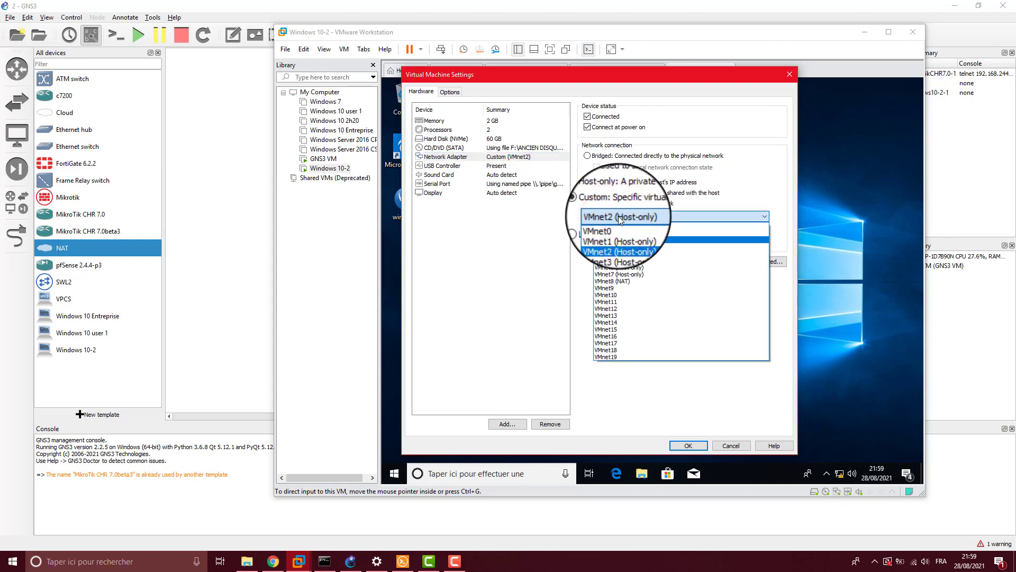
click(618, 216)
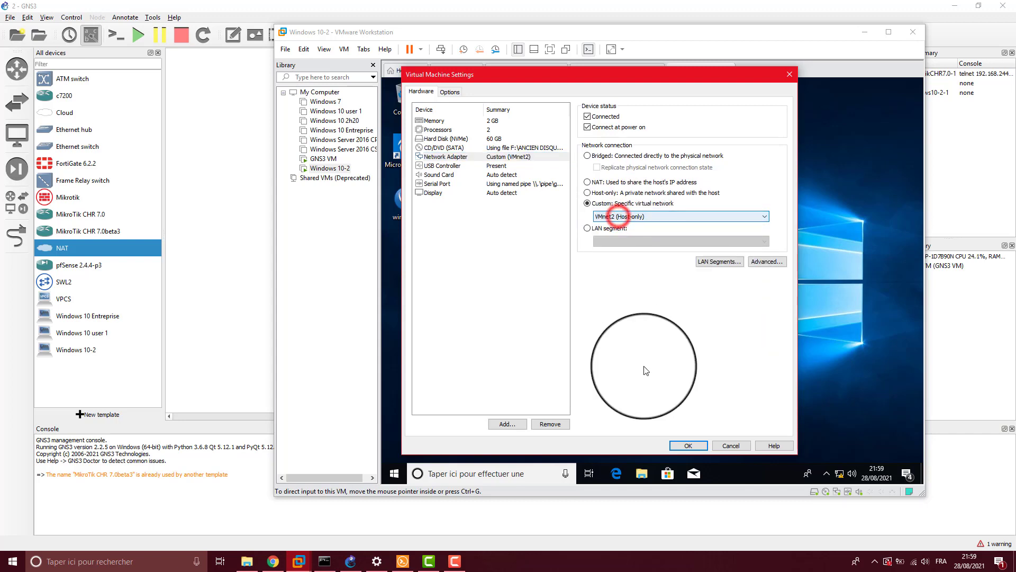
click(686, 445)
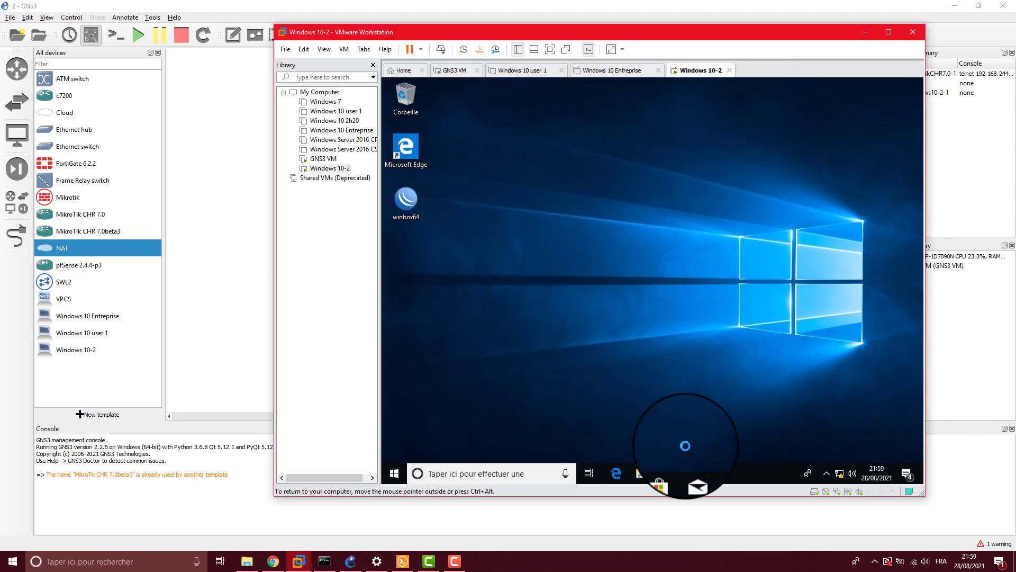
Maximize the virtual machine window and open the Ethernet0 2 connection details from the guest's Network and Sharing Center.
click(740, 169)
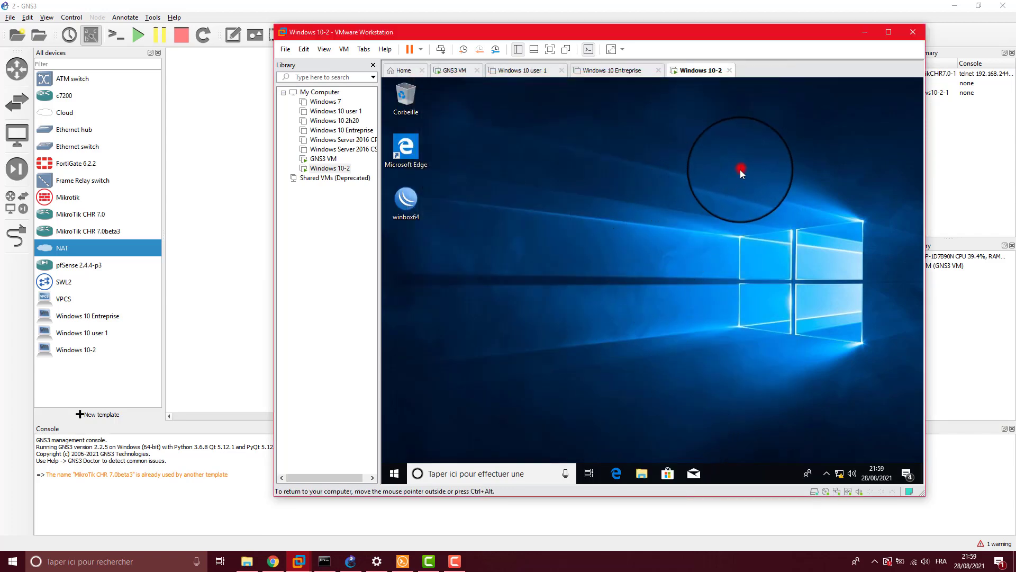
click(889, 33)
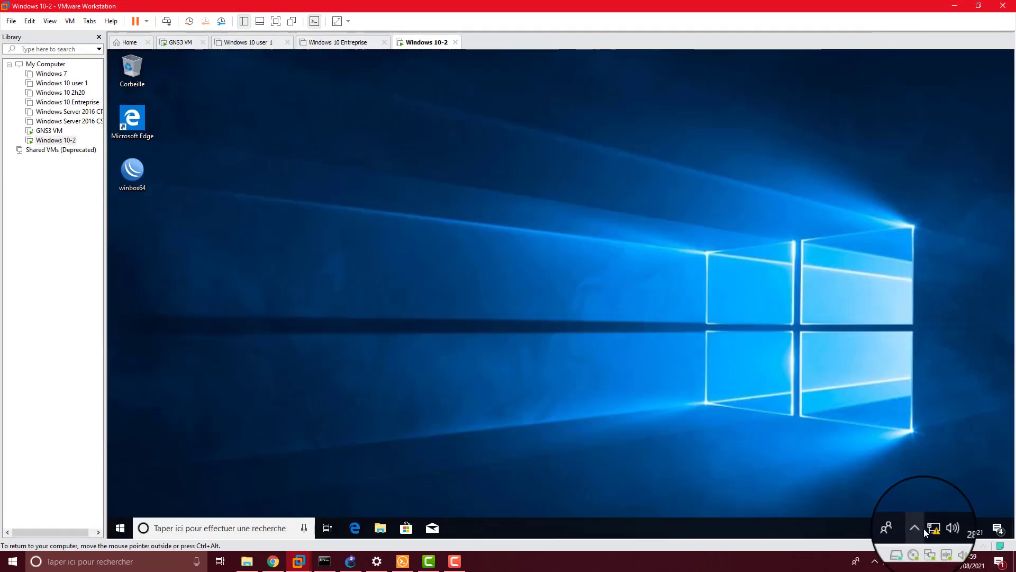
right_click(931, 529)
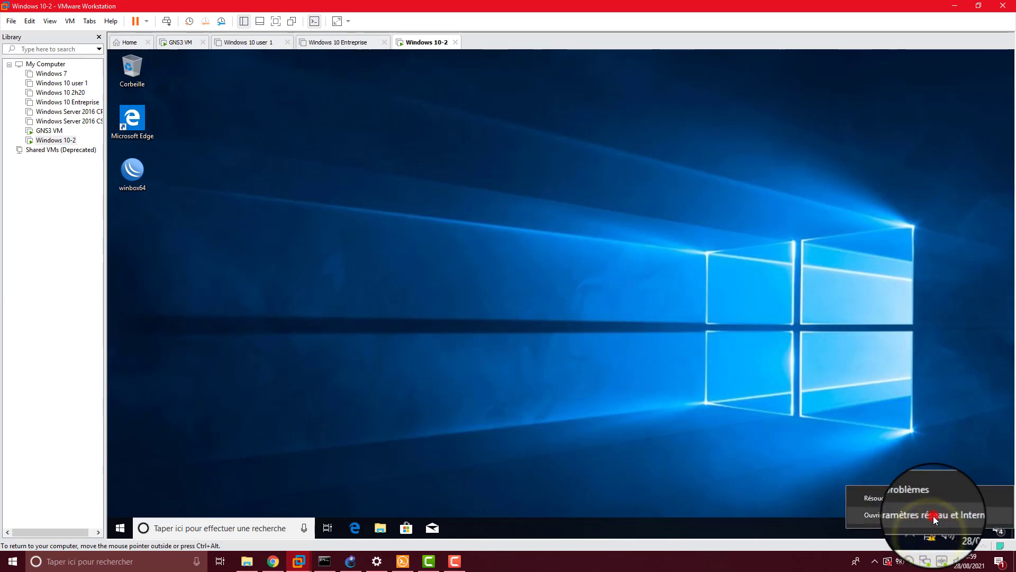
click(932, 516)
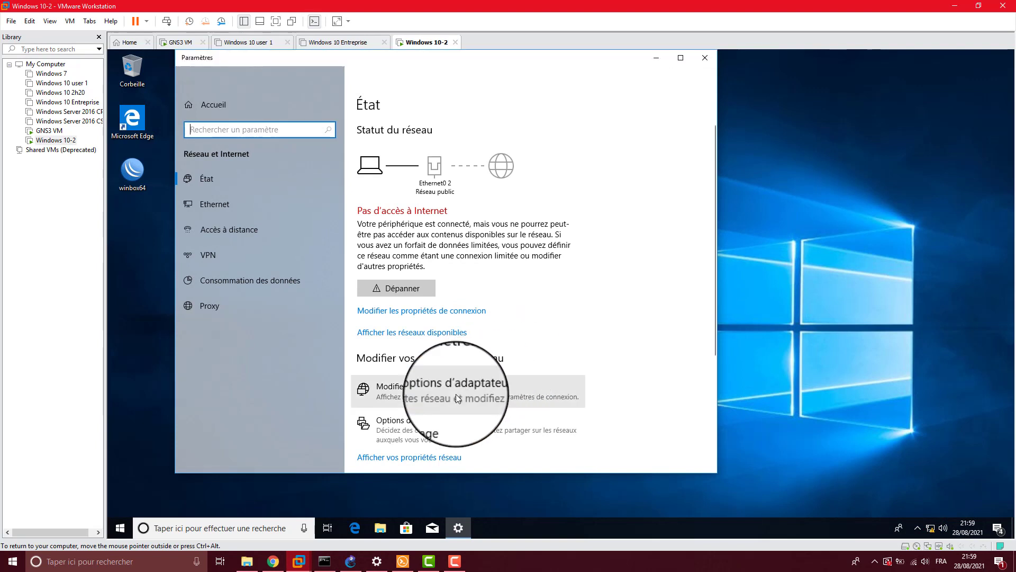
scroll(458, 394, down, 2)
scroll(459, 394, down, 2)
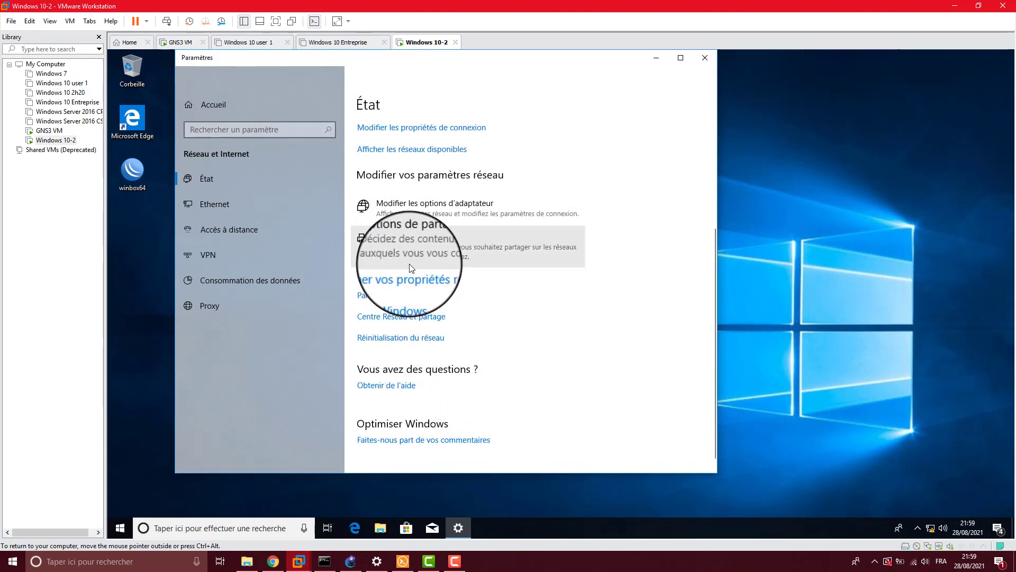
click(418, 316)
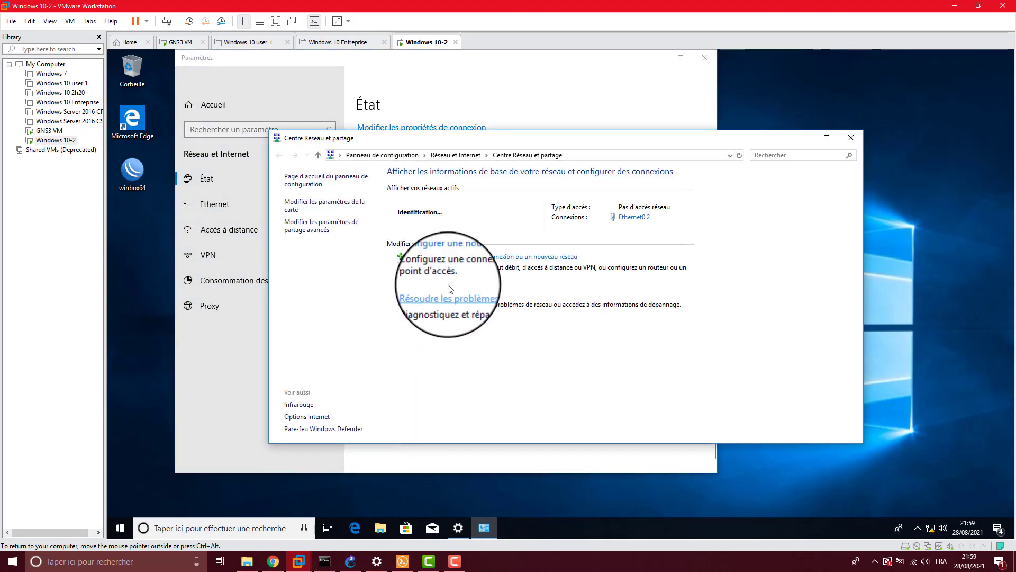
click(630, 215)
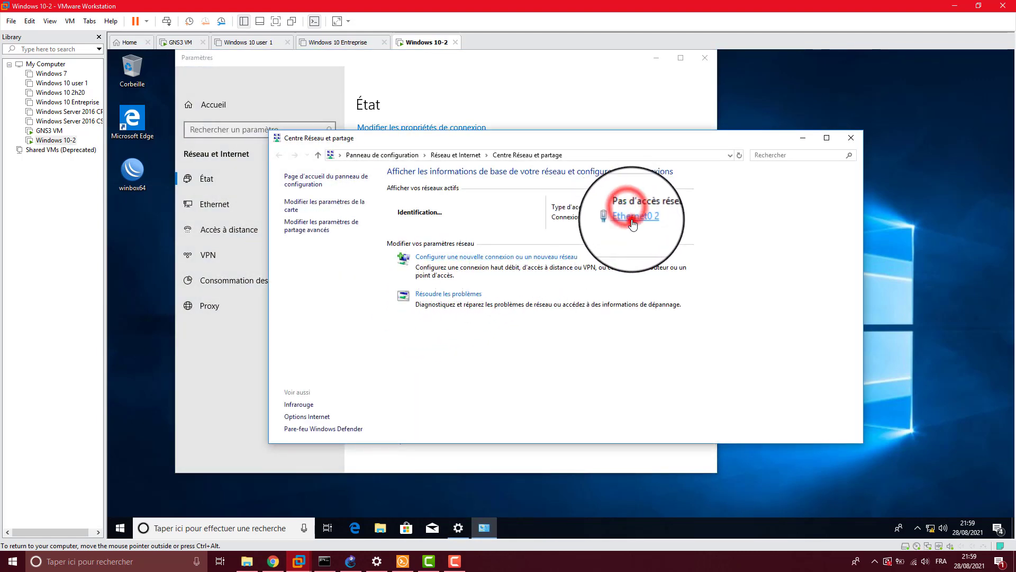
click(495, 282)
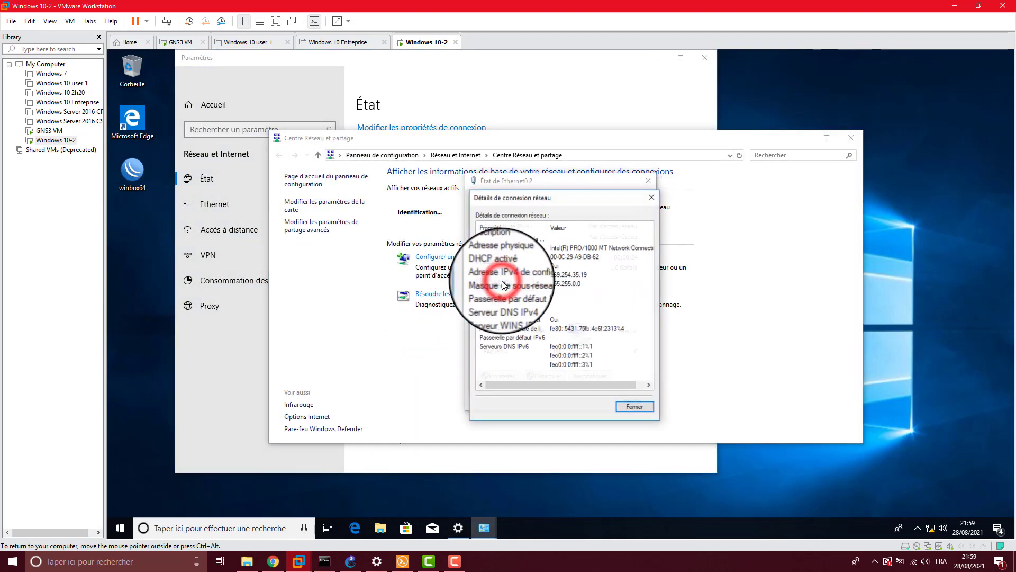
Examine the IPv4 address and subnet mask in the Ethernet0 2 connection details.
click(555, 283)
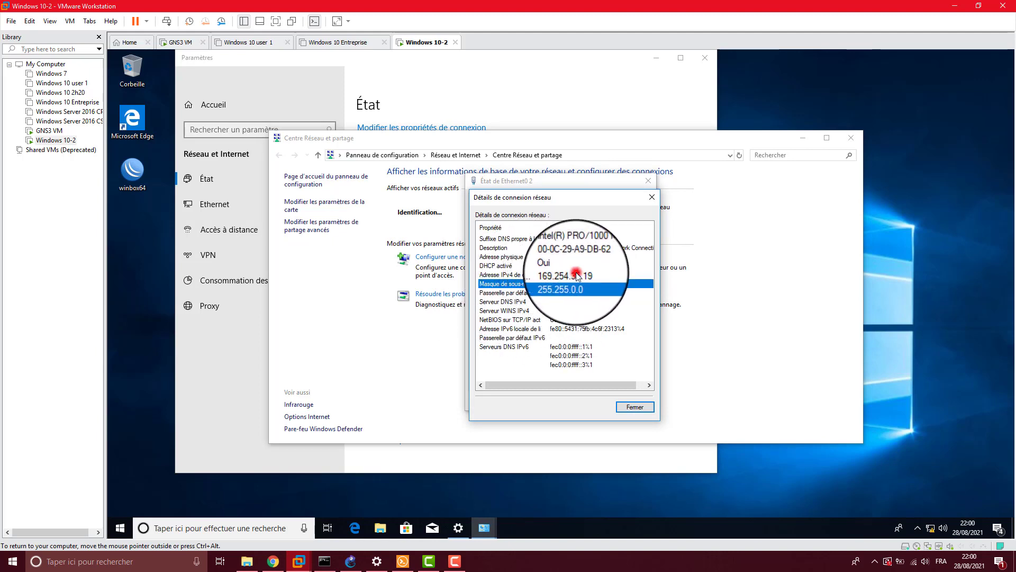
click(580, 274)
click(583, 286)
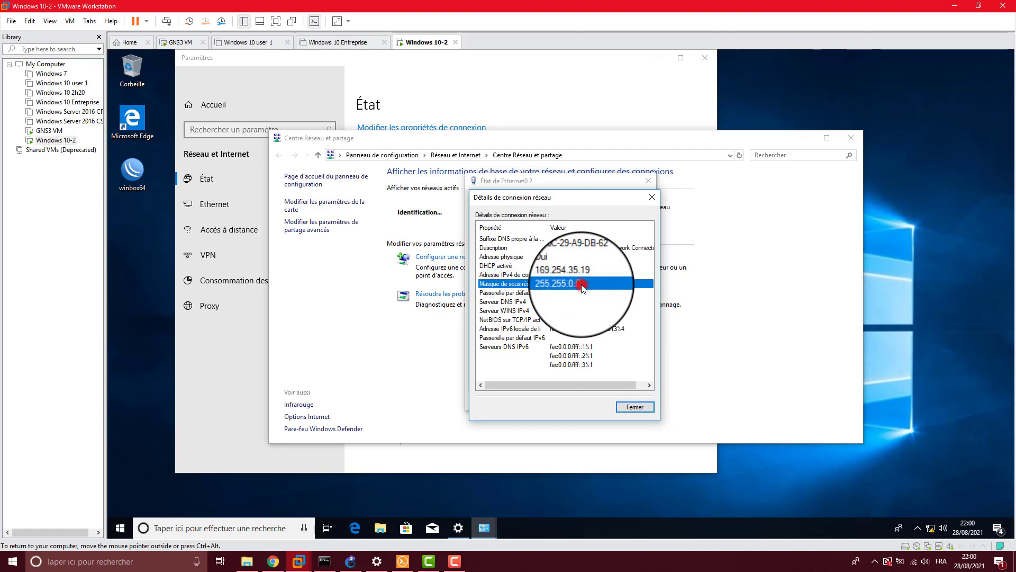
click(577, 275)
click(575, 284)
click(577, 275)
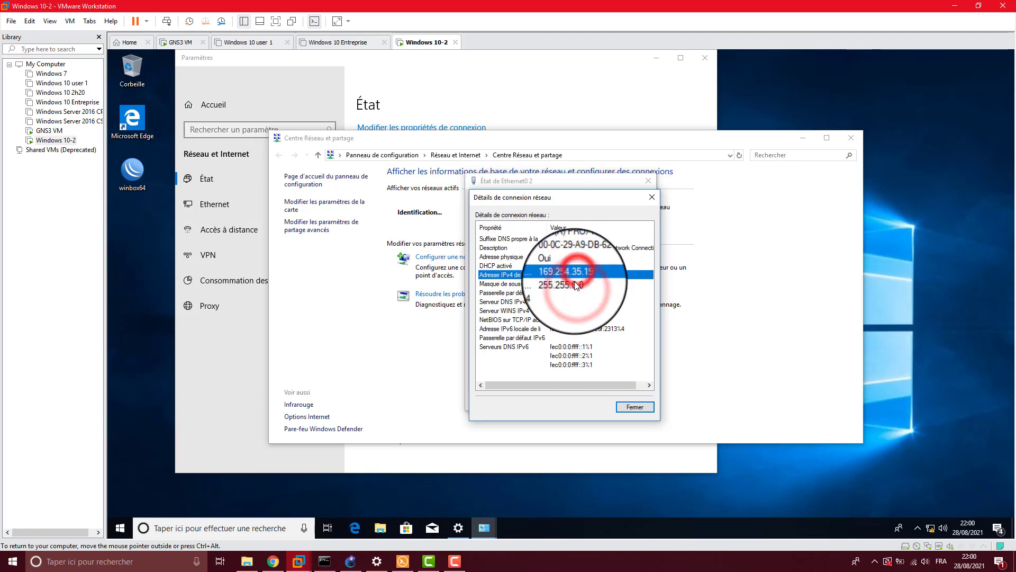
click(577, 283)
click(577, 275)
click(579, 283)
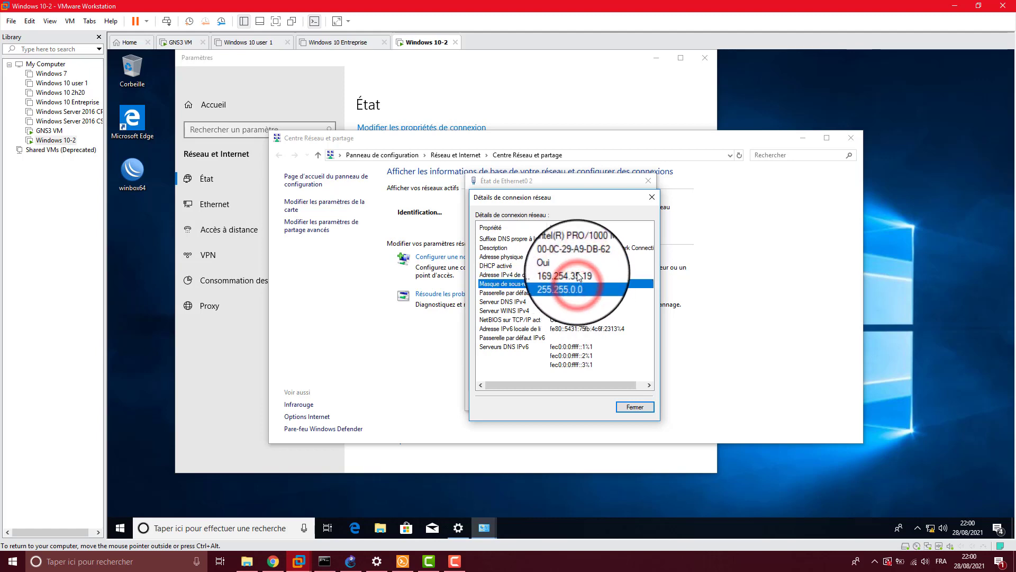
click(577, 274)
click(577, 283)
click(577, 274)
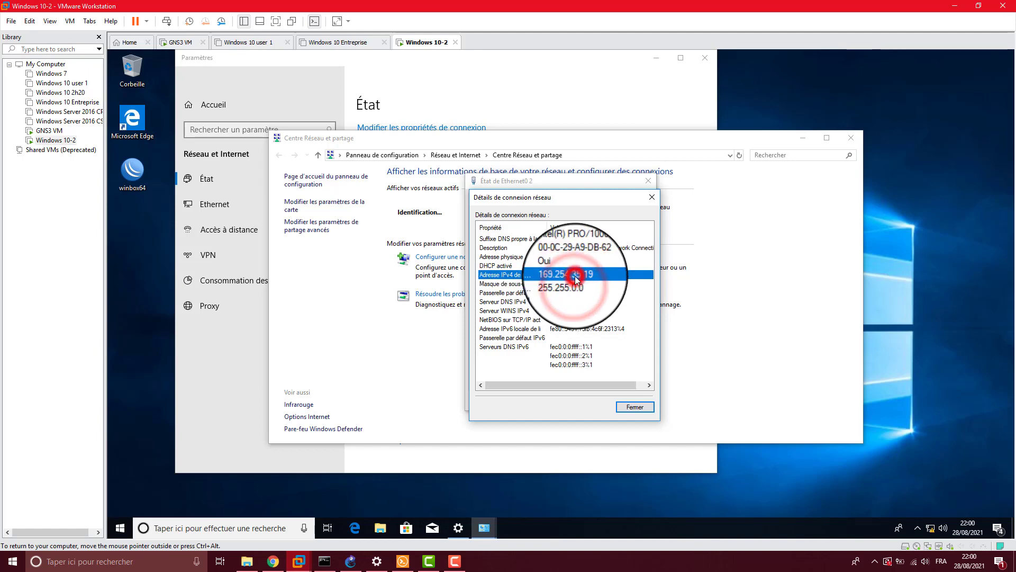
click(576, 283)
click(576, 275)
click(576, 284)
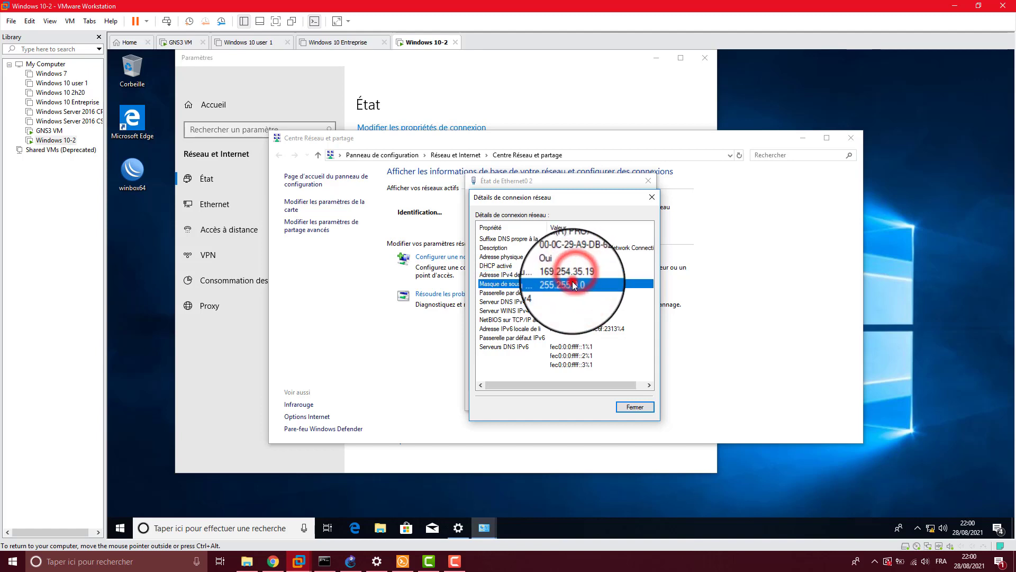
click(574, 275)
click(572, 284)
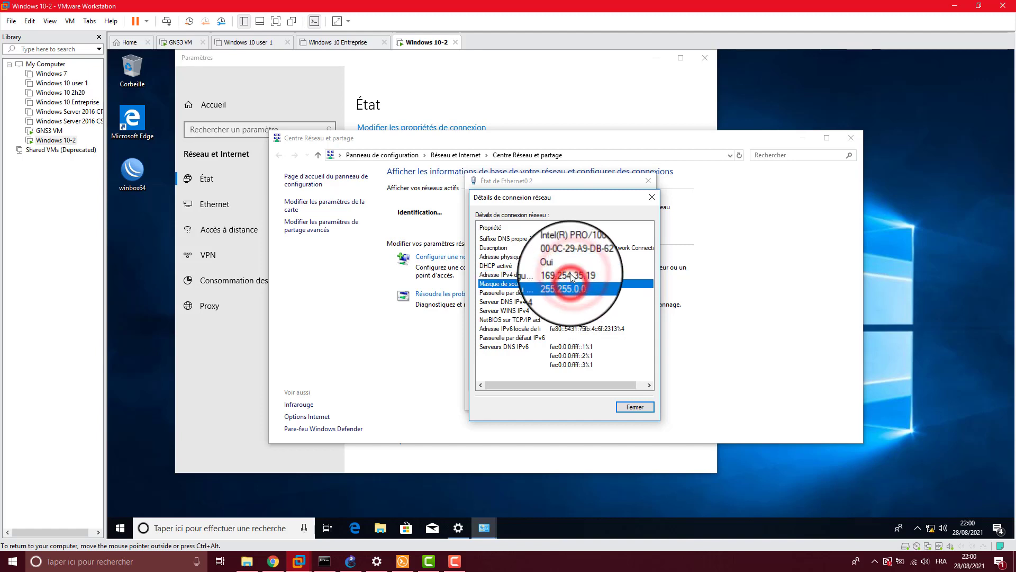
click(575, 275)
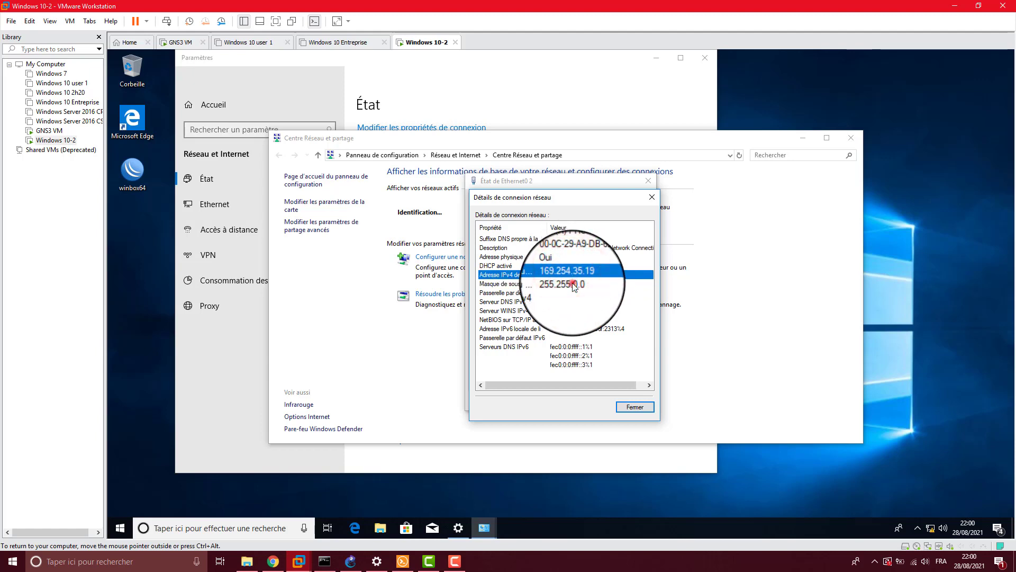
click(573, 284)
click(570, 273)
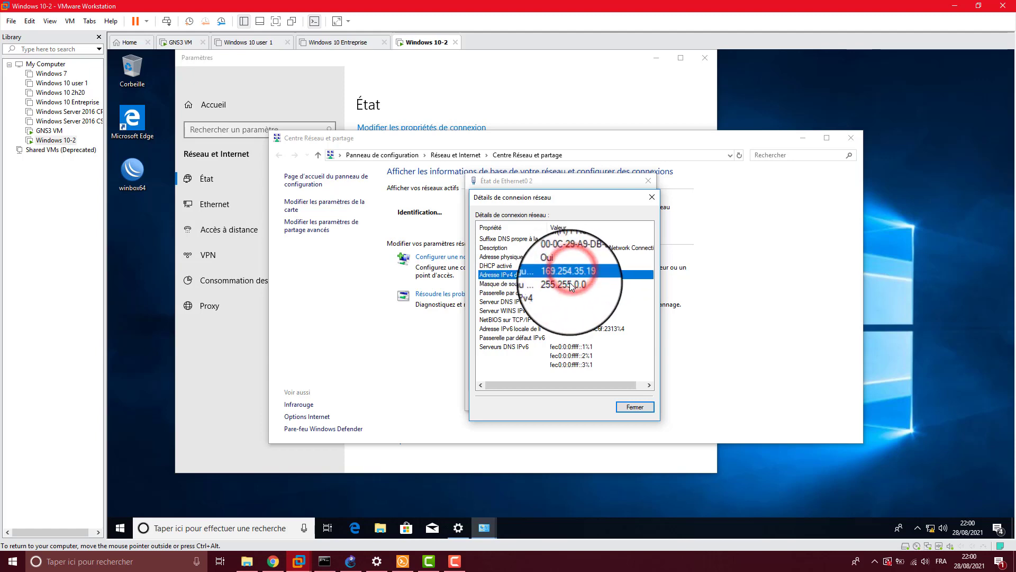
click(572, 283)
click(571, 274)
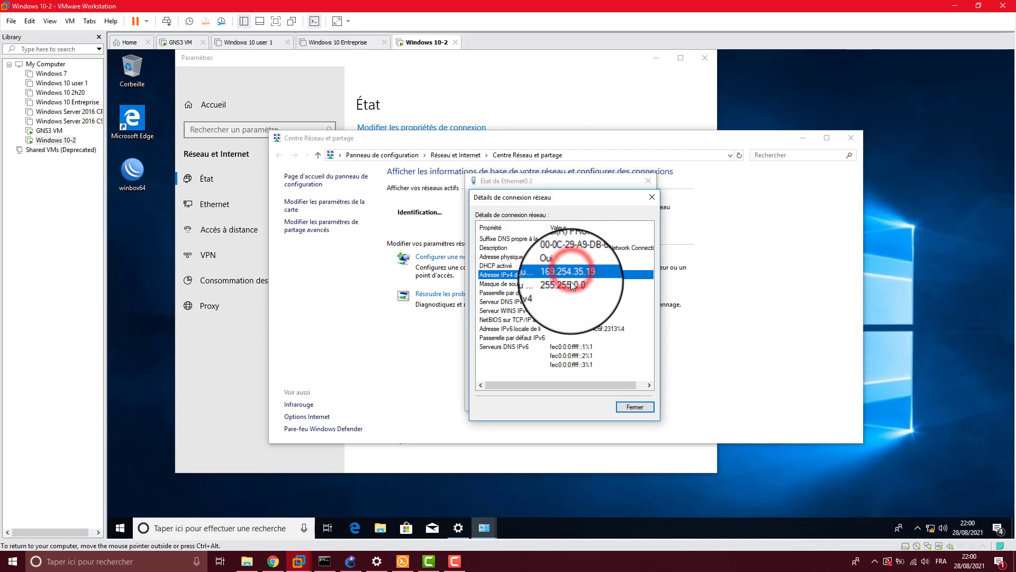
click(572, 284)
click(564, 275)
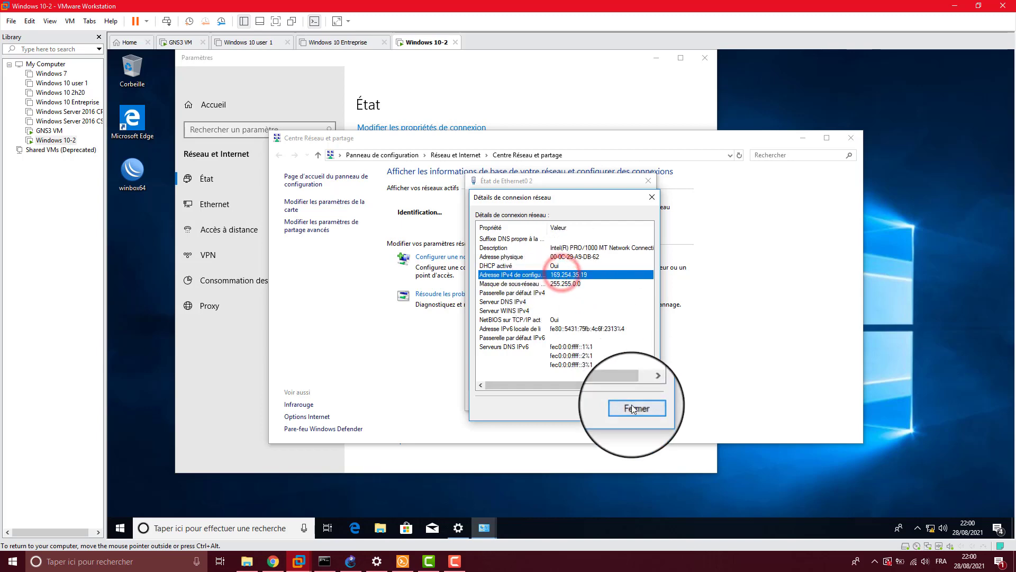
Close the connection details, the Ethernet0 2 status and the Settings window, and minimize the Network and Sharing Center.
click(632, 408)
click(631, 400)
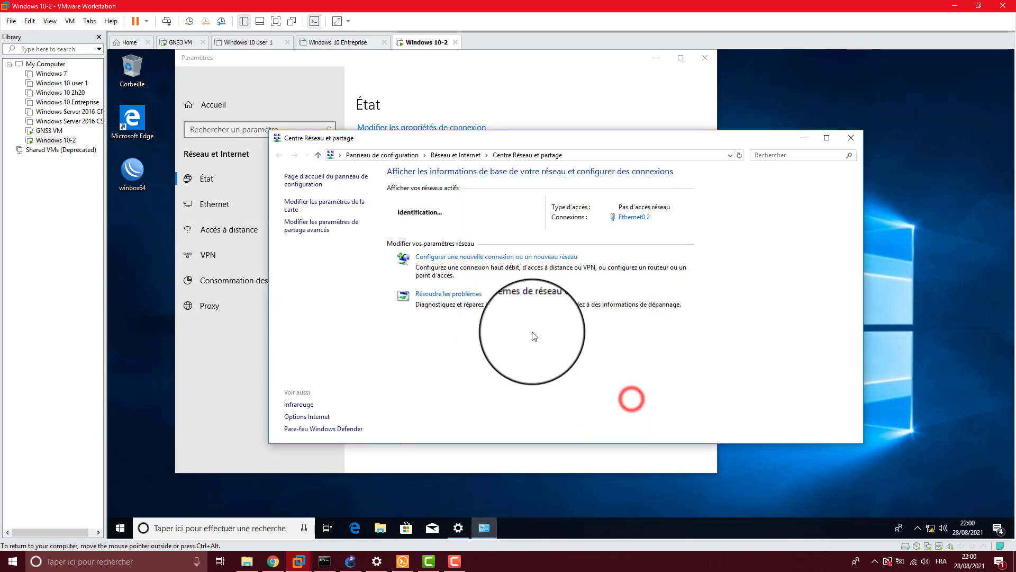
click(698, 60)
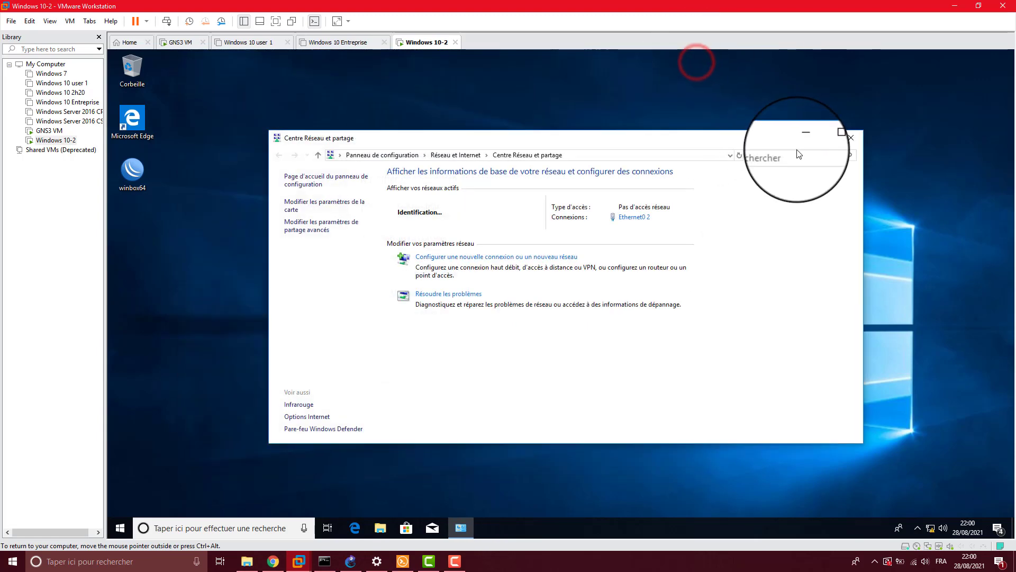
click(801, 137)
Refresh the guest's desktop and move the winbox64 icon away from the other icons into open space.
right_click(429, 179)
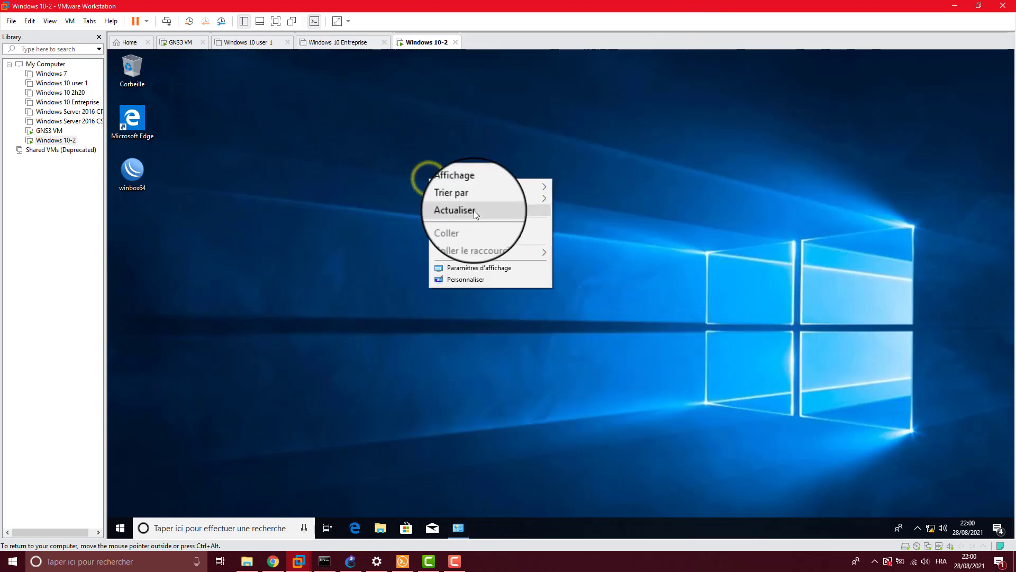
click(474, 211)
drag(529, 154, 369, 275)
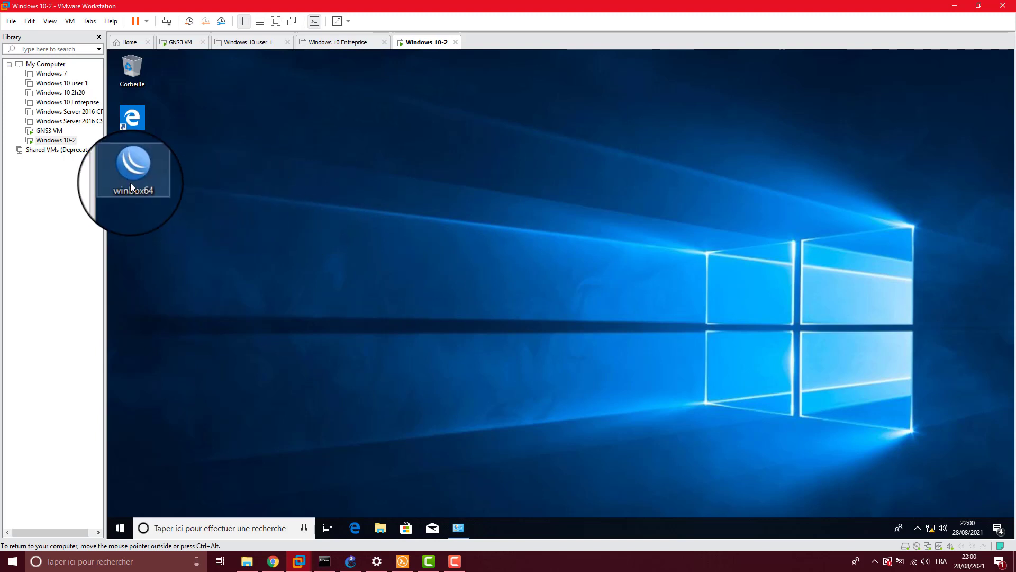
drag(130, 182, 381, 242)
click(372, 297)
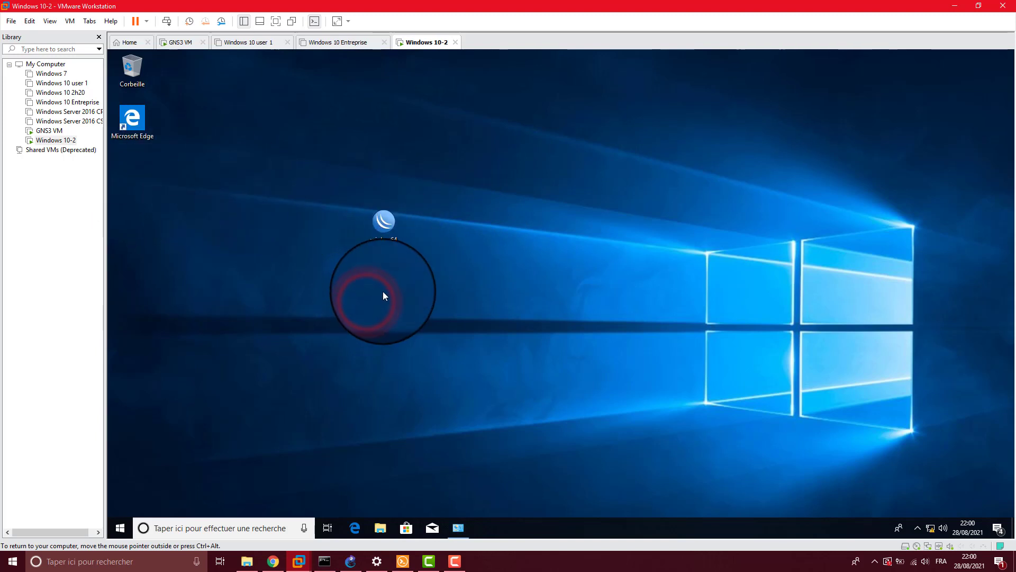
mouse_move(446, 152)
mouse_down()
mouse_move(450, 306)
mouse_move(439, 351)
mouse_move(272, 350)
mouse_up()
click(426, 326)
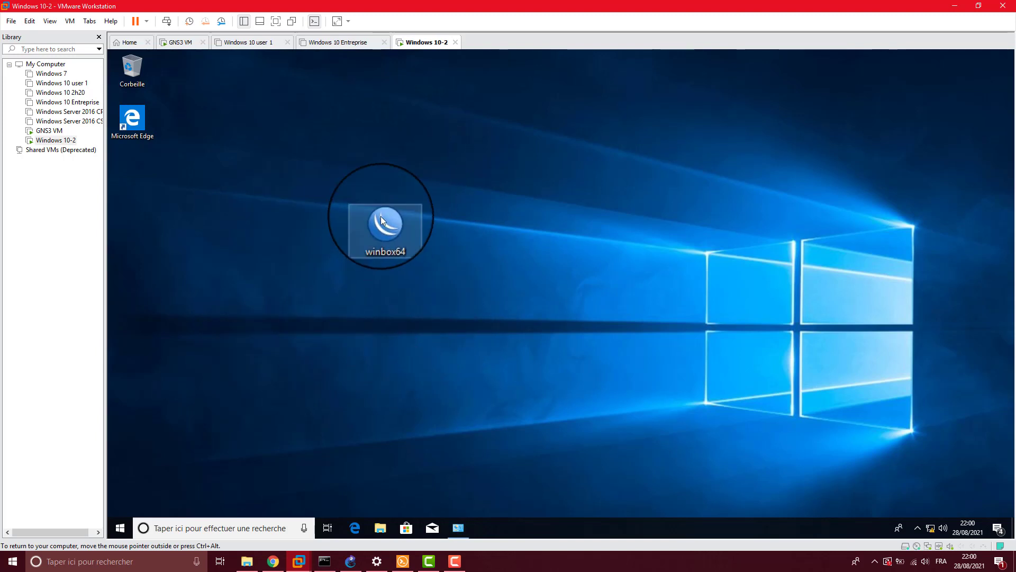
Check the MikroTik download page in the host's Chrome, then launch winbox64 on the guest's desktop and show its neighbors.
click(270, 560)
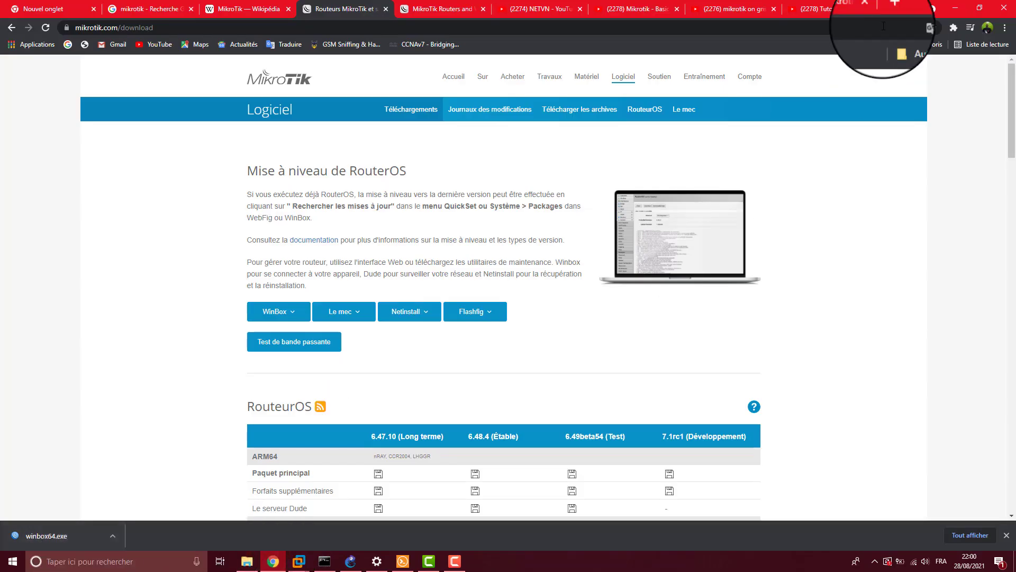
click(954, 10)
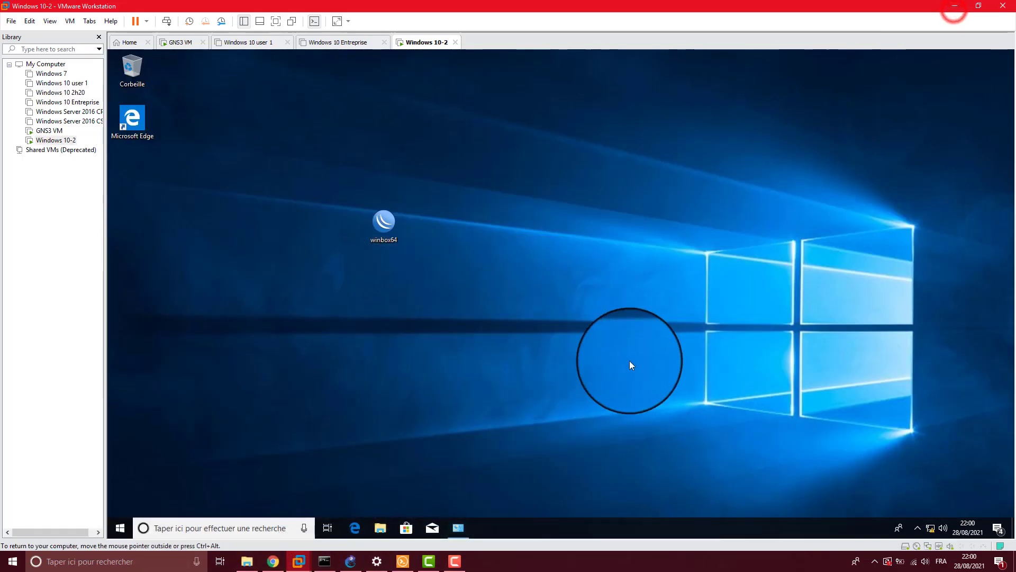
double_click(379, 222)
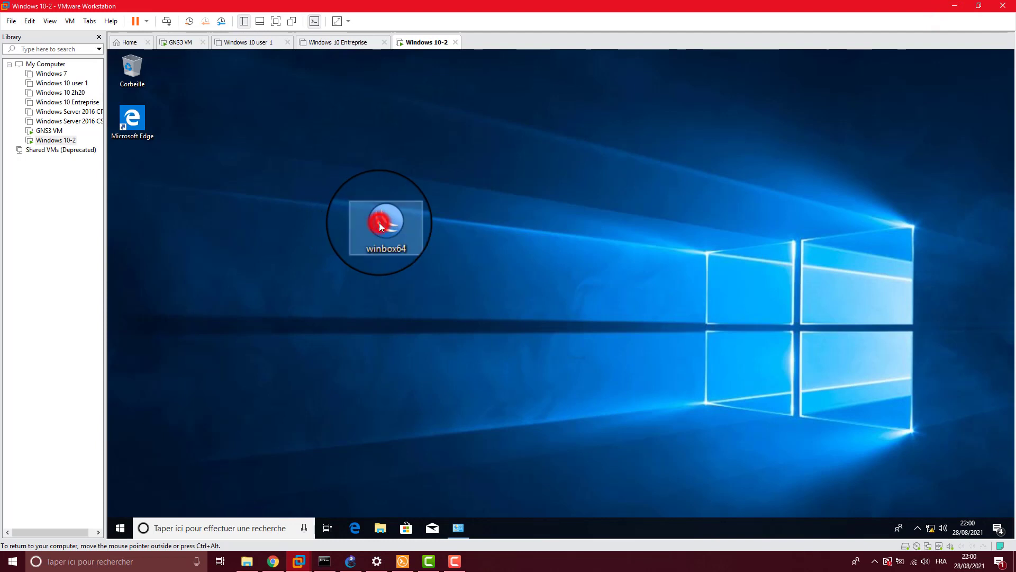
click(417, 302)
right_click(264, 262)
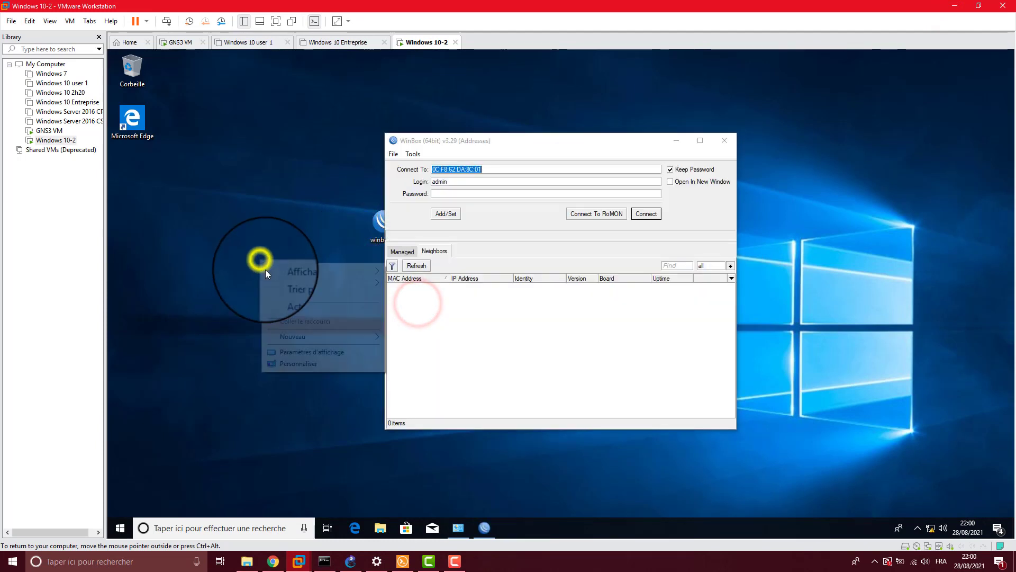
click(284, 294)
drag(286, 209, 248, 253)
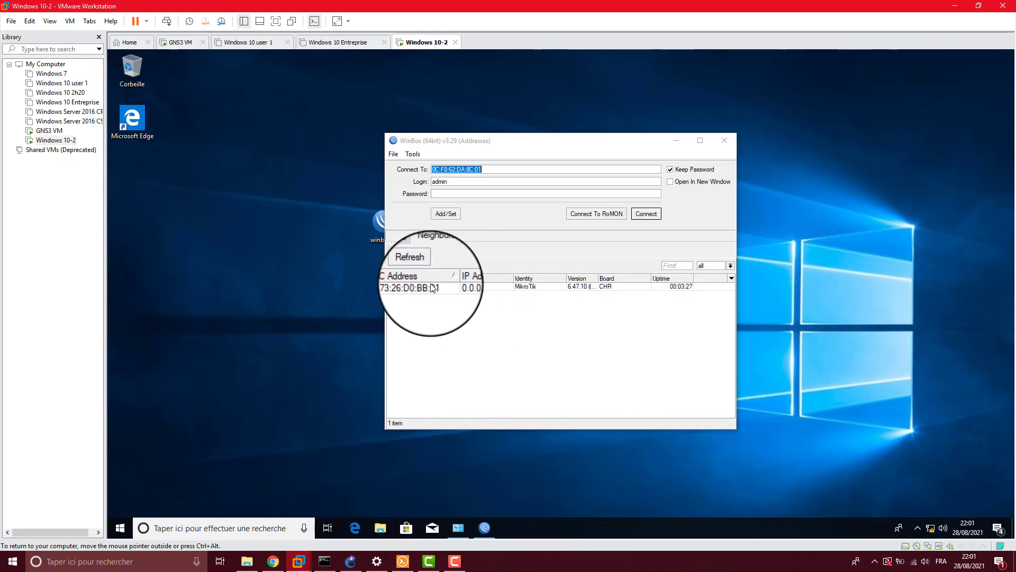
click(437, 252)
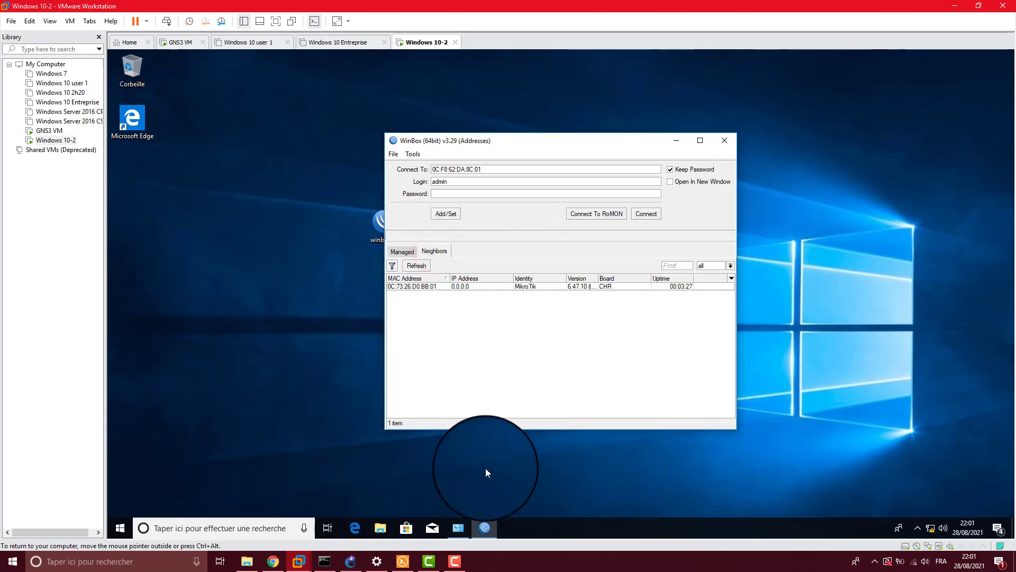
Check the GNS3 topology, then connect WinBox to the neighbor 0C:73:26:D0:BB:01 as admin with an empty password.
click(351, 564)
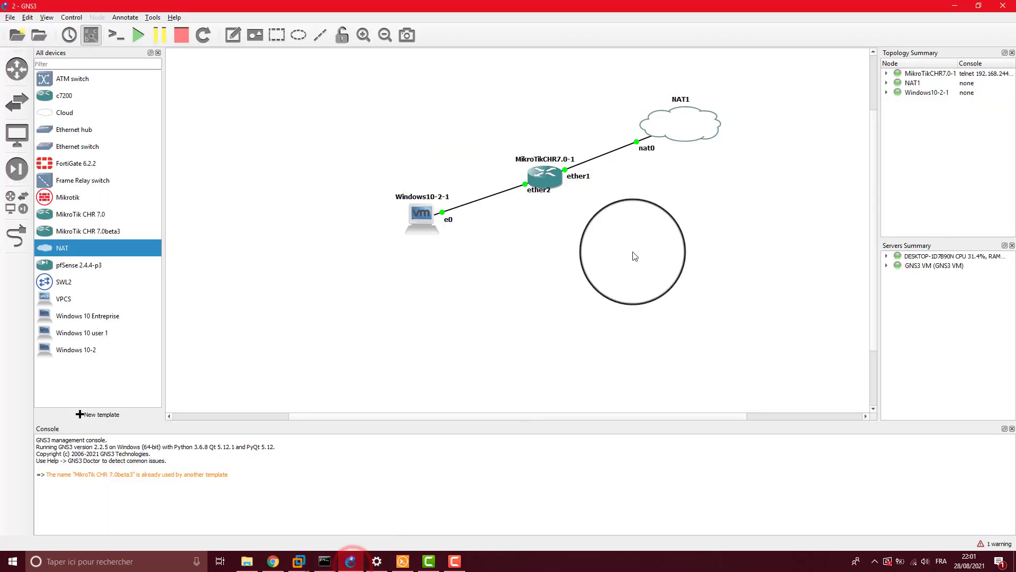
click(949, 8)
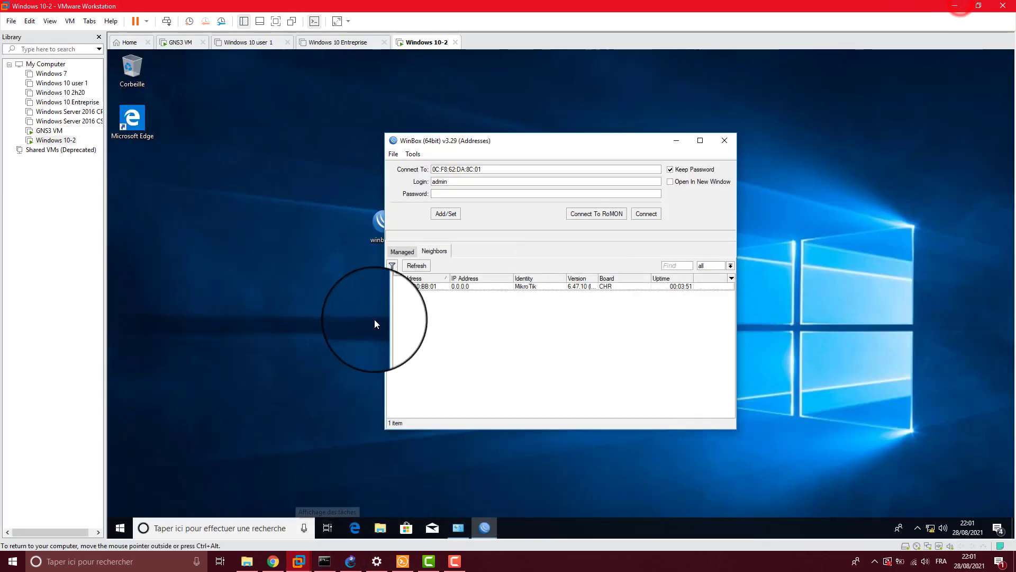
click(434, 286)
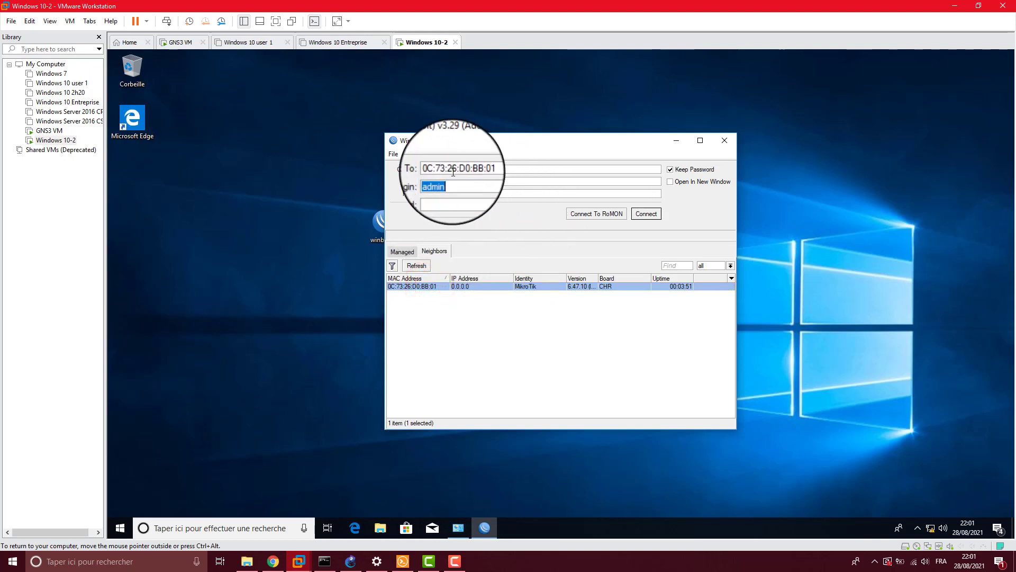
click(495, 169)
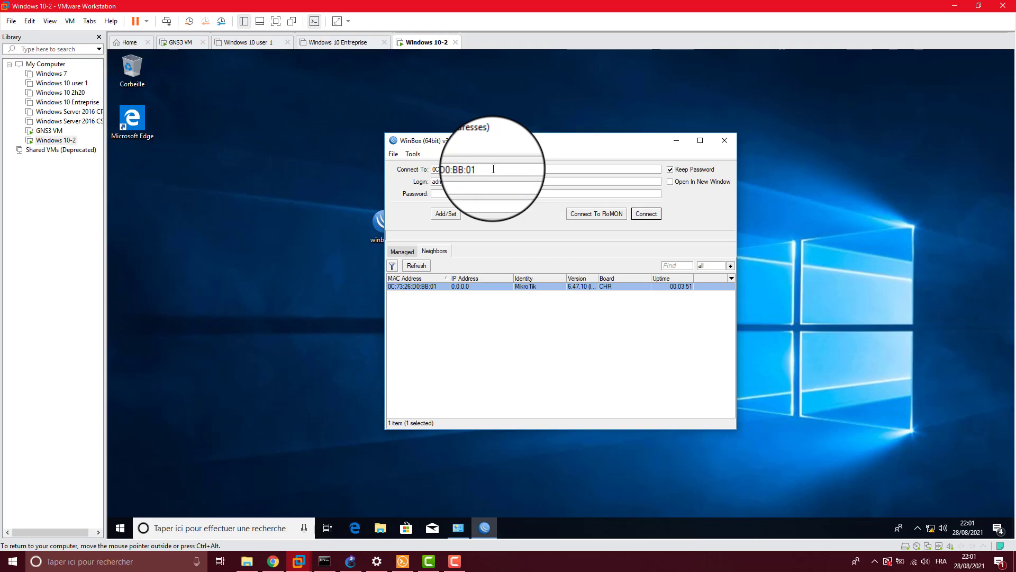
drag(493, 169, 423, 164)
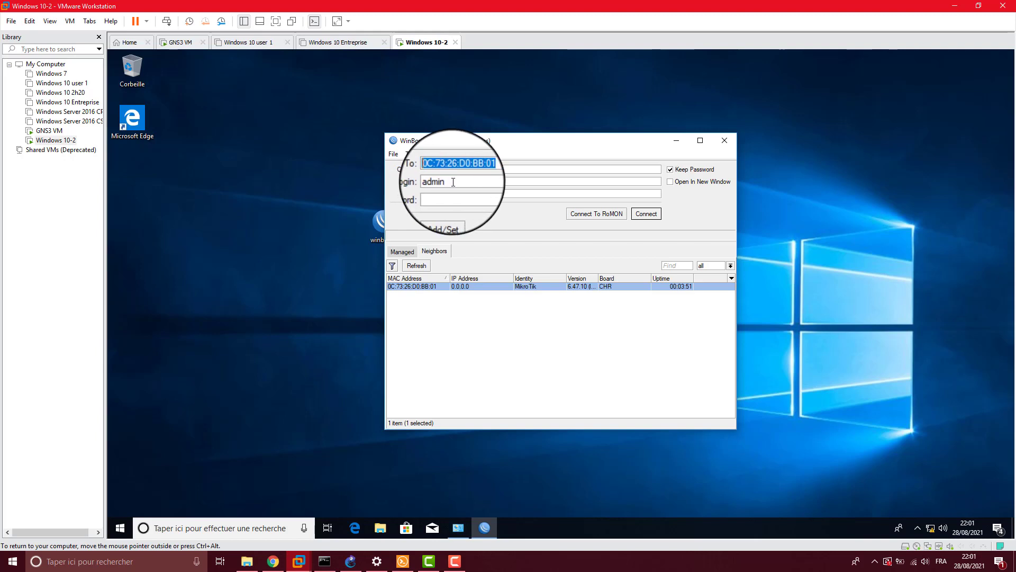
drag(453, 182, 417, 182)
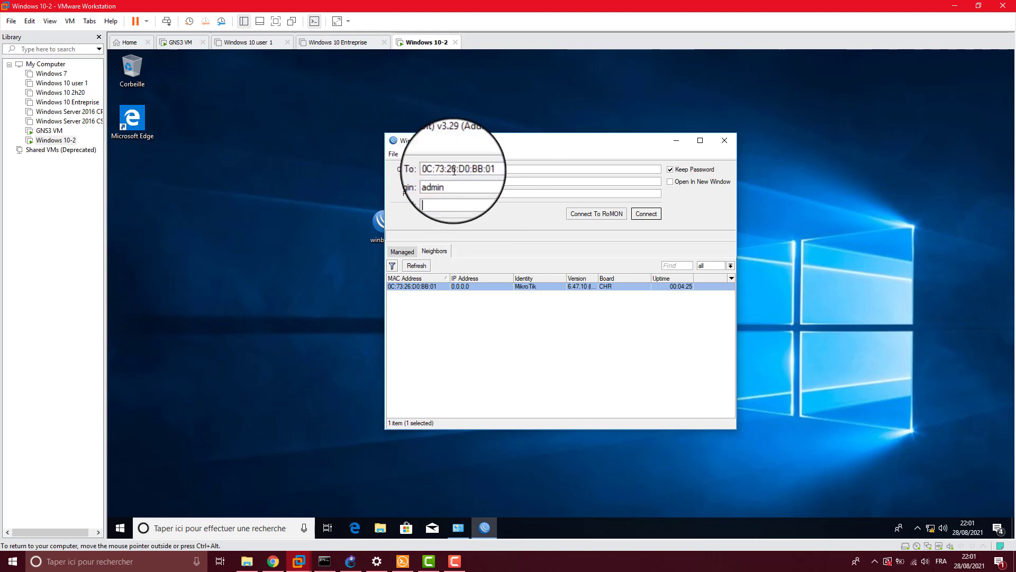
drag(494, 168, 400, 169)
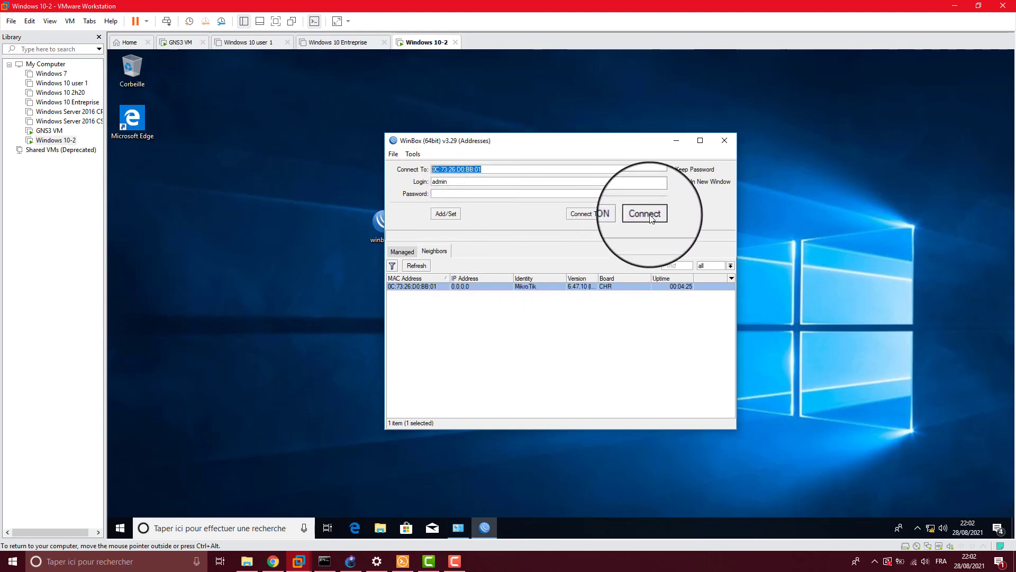
click(650, 215)
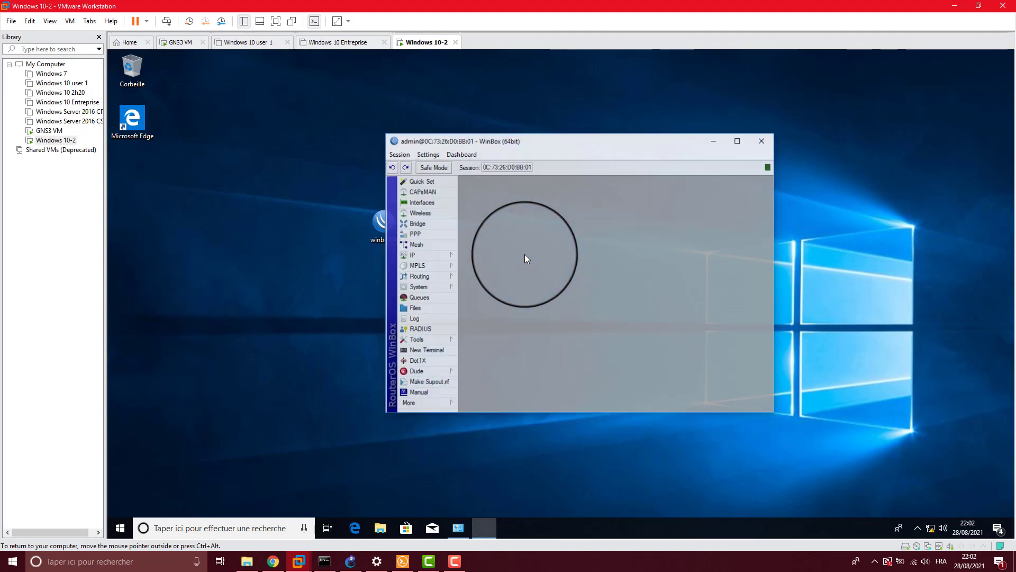
Switch the virtual machine to full screen and leave the WinBox session as a restored window on the guest's desktop.
drag(711, 142, 615, 154)
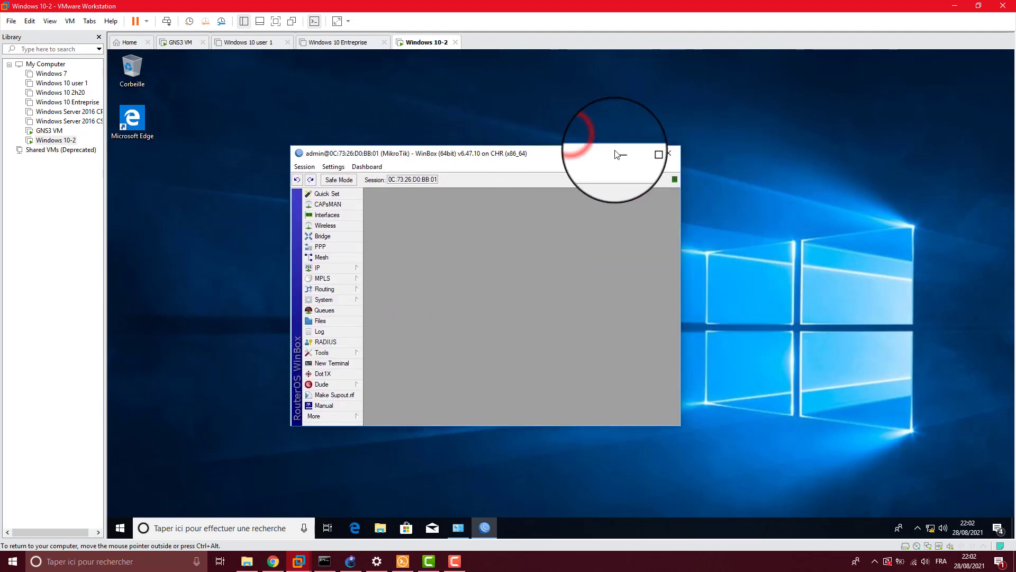
click(643, 155)
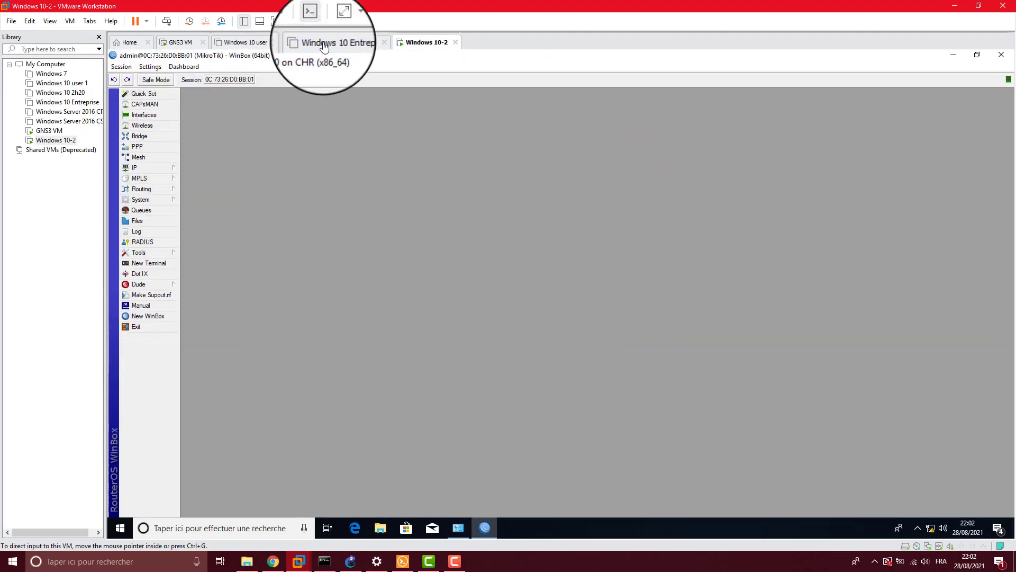
click(275, 21)
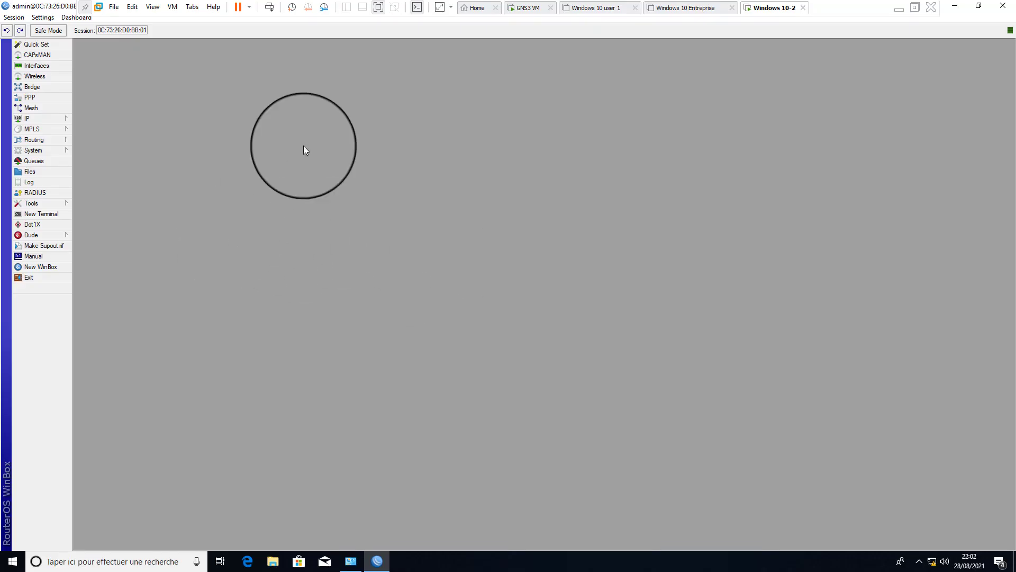
click(978, 6)
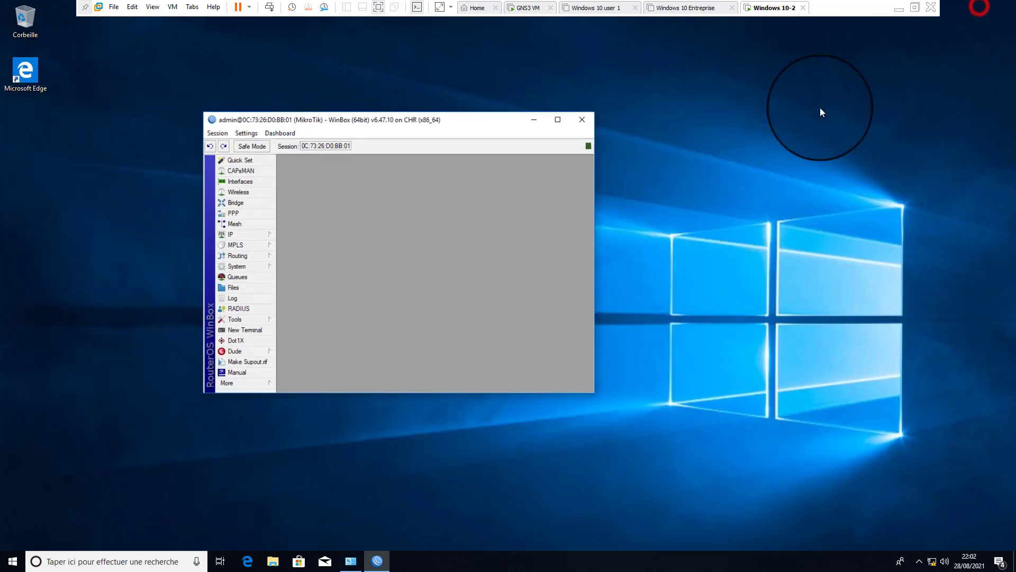
mouse_move(356, 119)
mouse_down()
mouse_move(486, 151)
mouse_move(477, 154)
mouse_move(494, 138)
mouse_move(425, 115)
mouse_move(342, 115)
mouse_up()
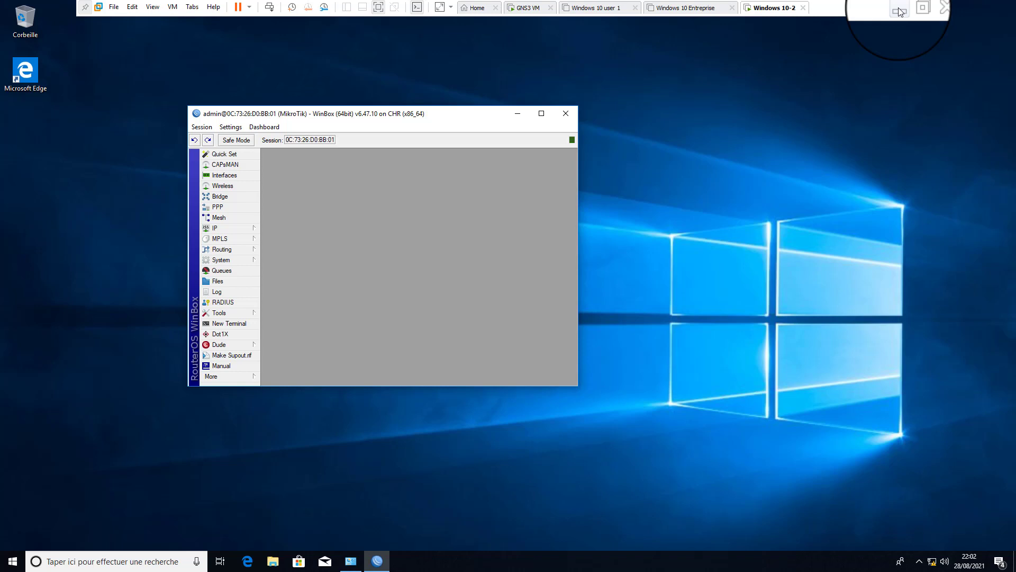
Minimize the full-screen virtual machine to return to the host's desktop.
click(900, 11)
click(531, 293)
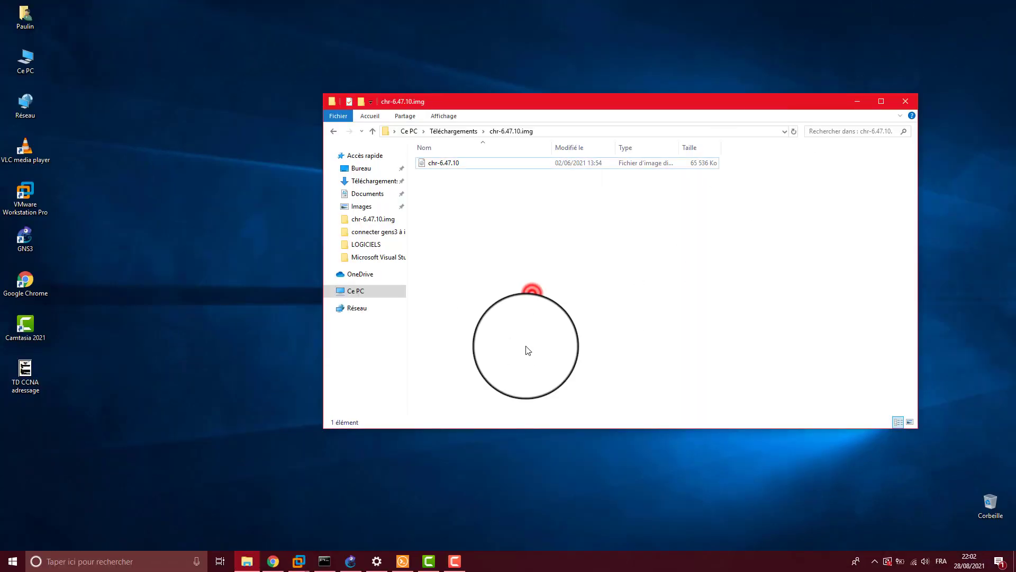
click(454, 564)
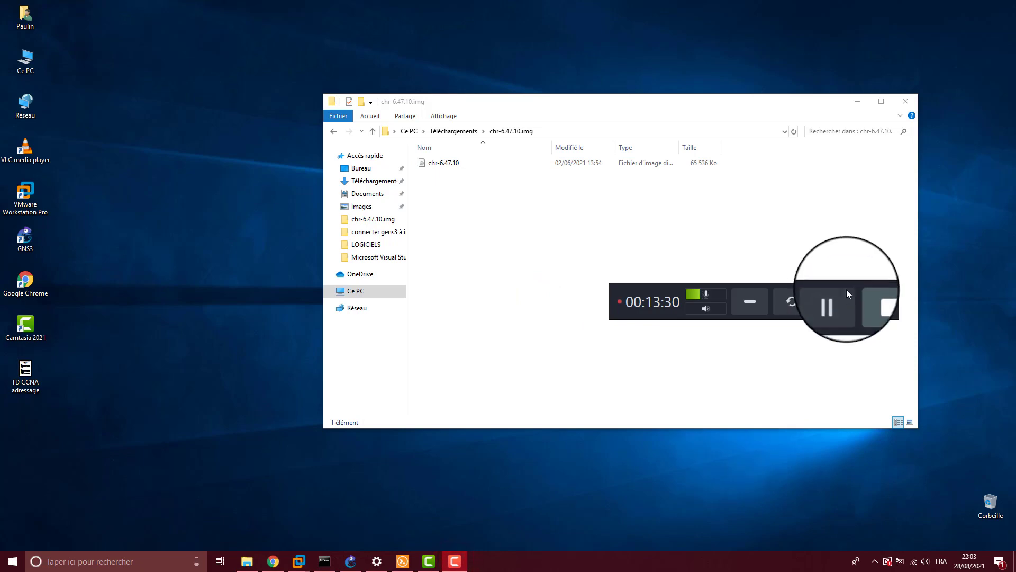